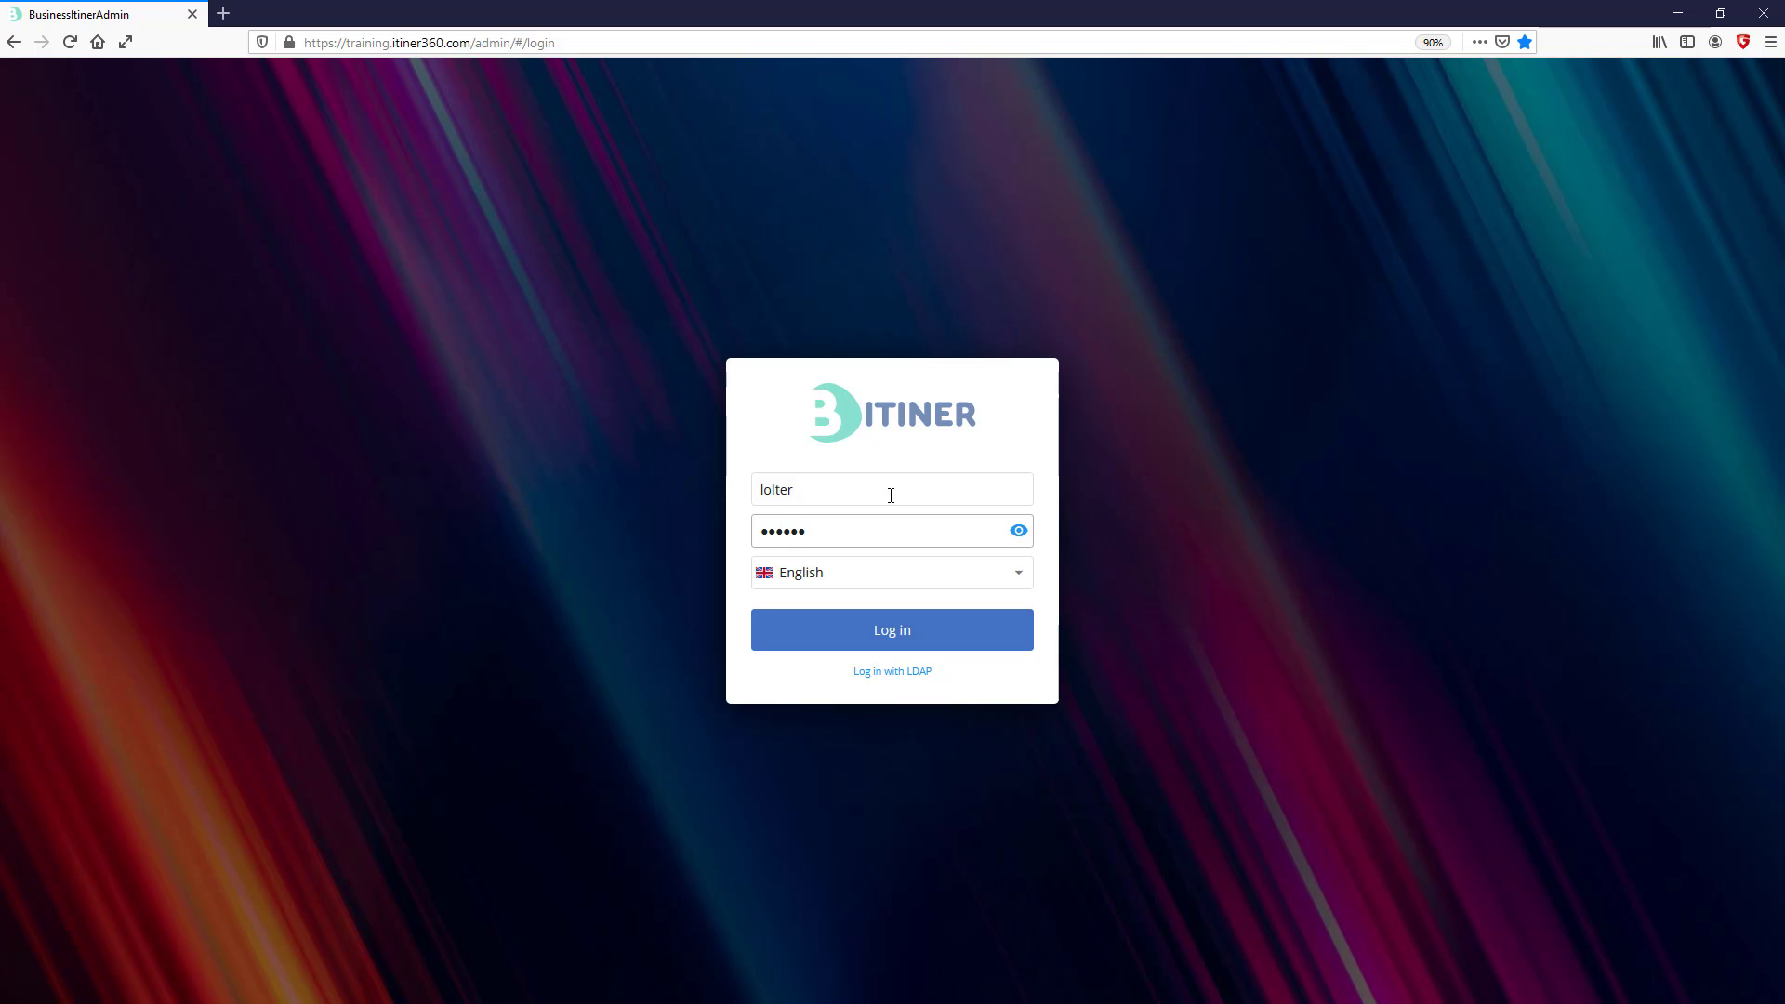
- Log in to the admin site and start adding a new user in user administration
left_click(868, 628)
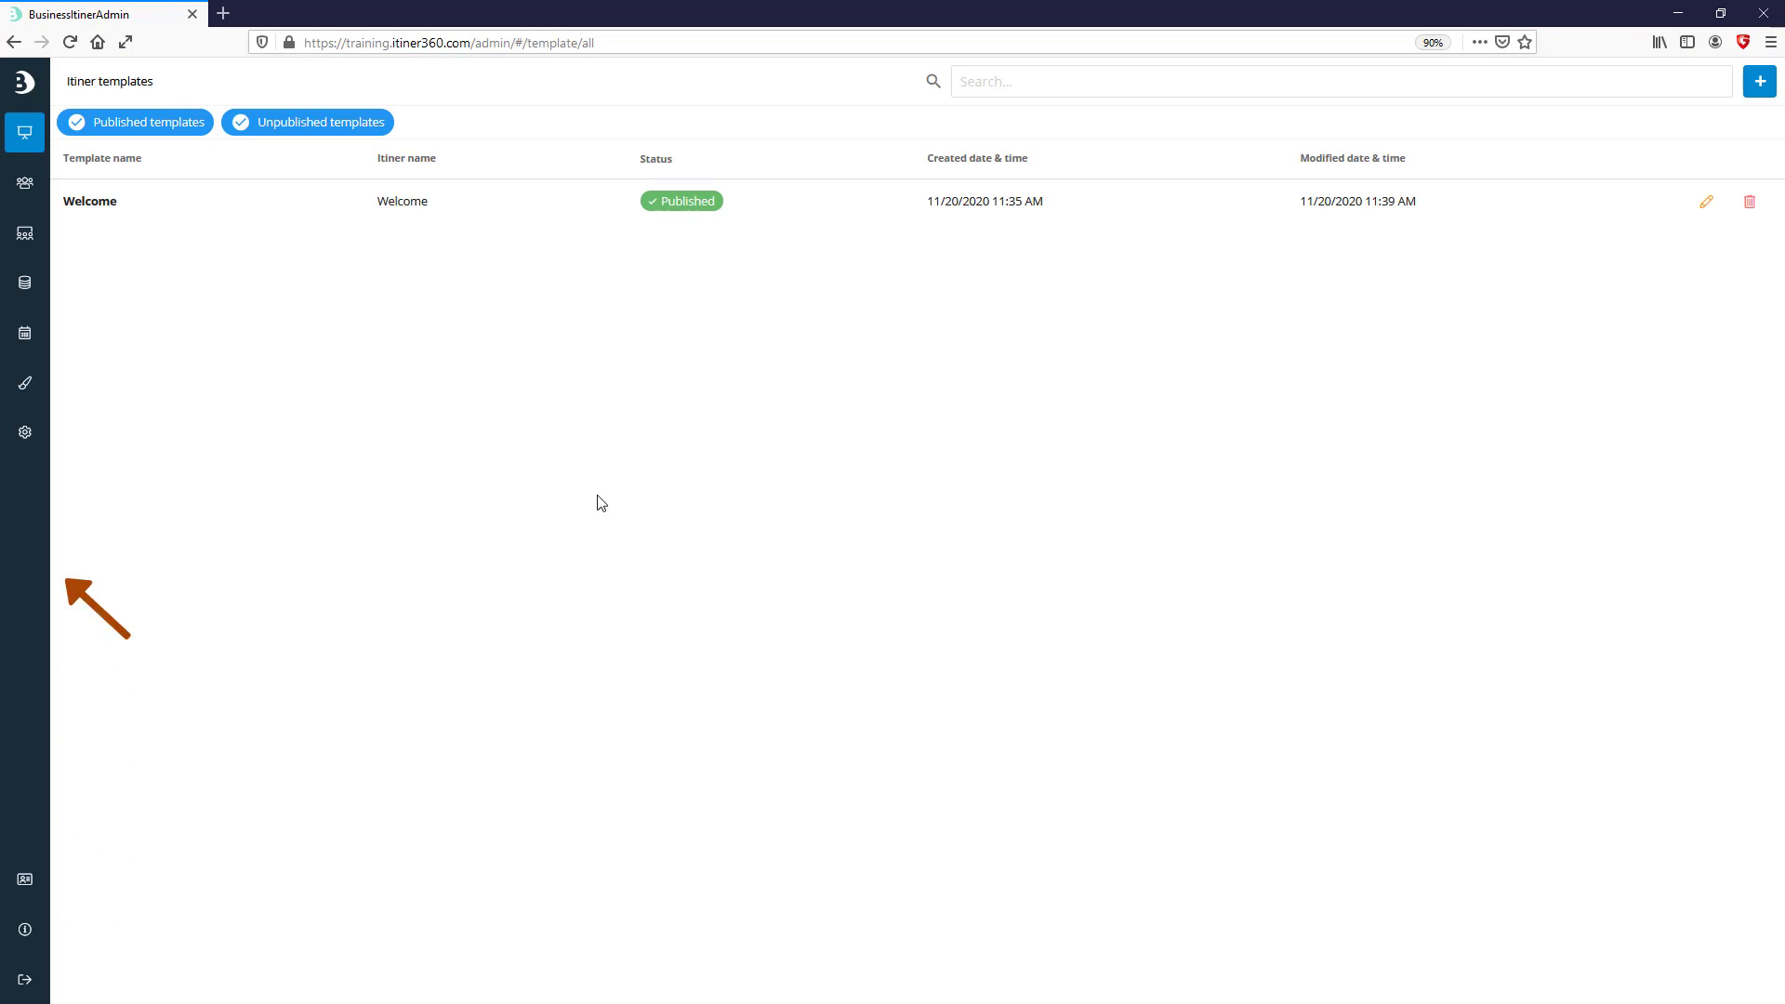
left_click(26, 182)
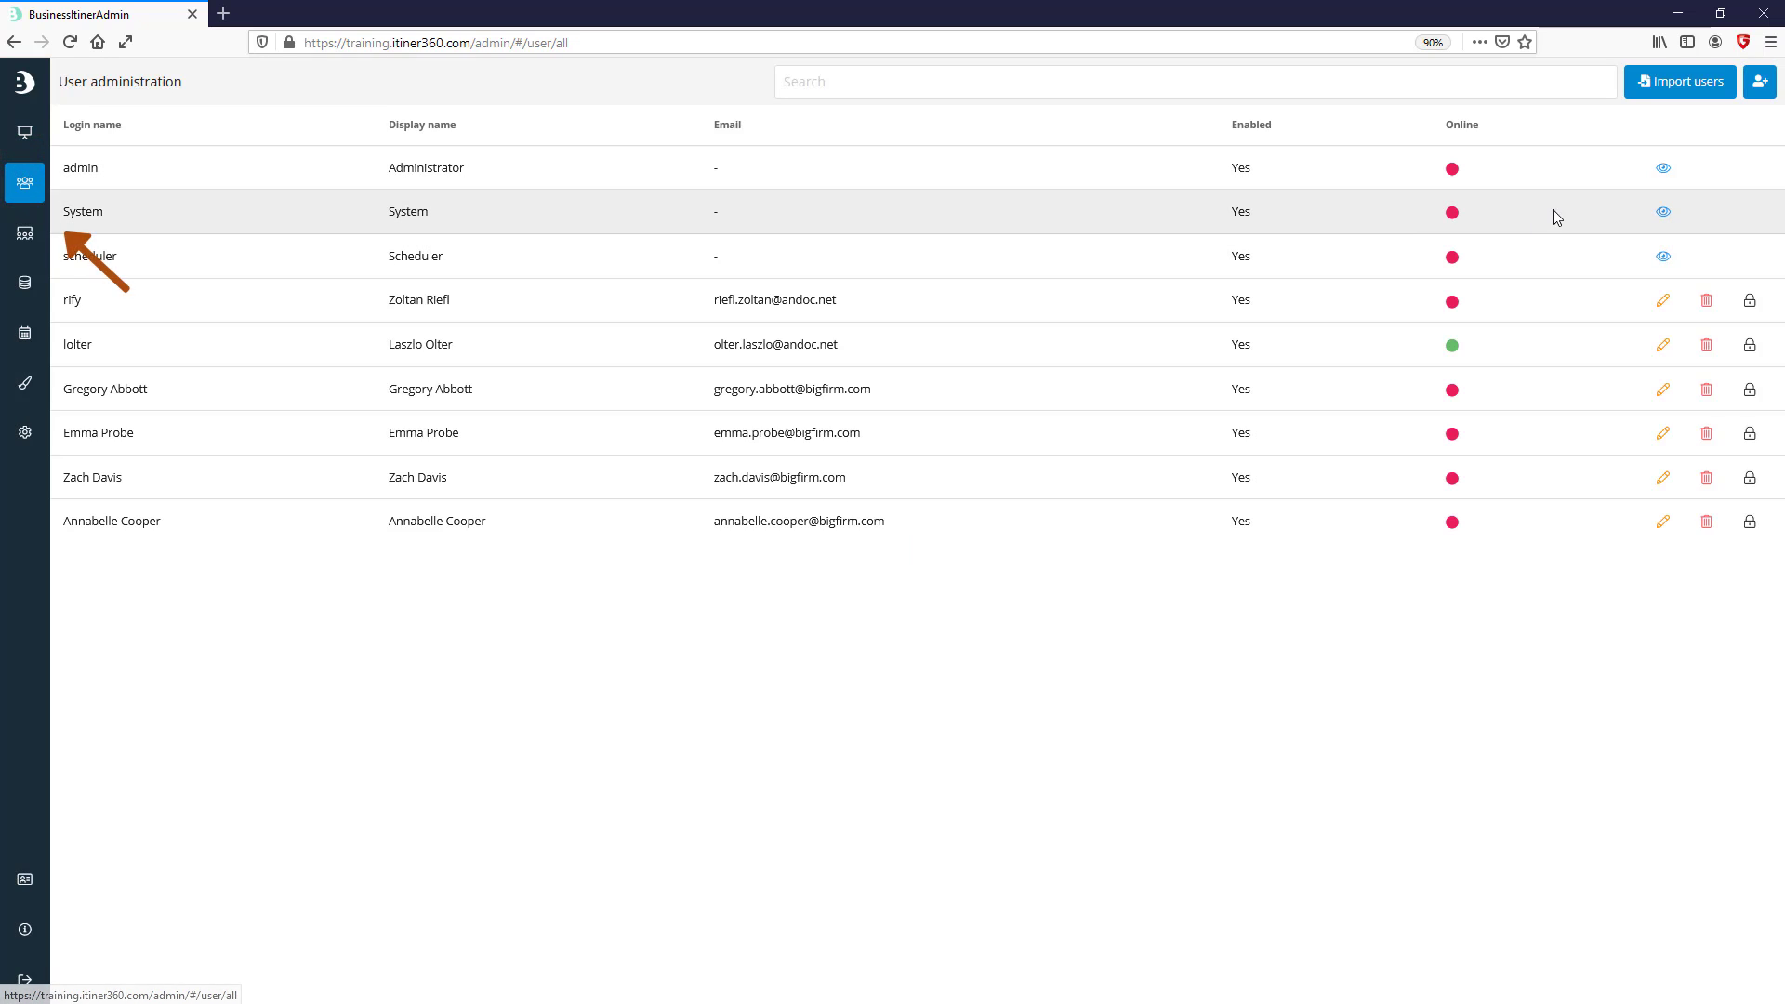
left_click(1758, 85)
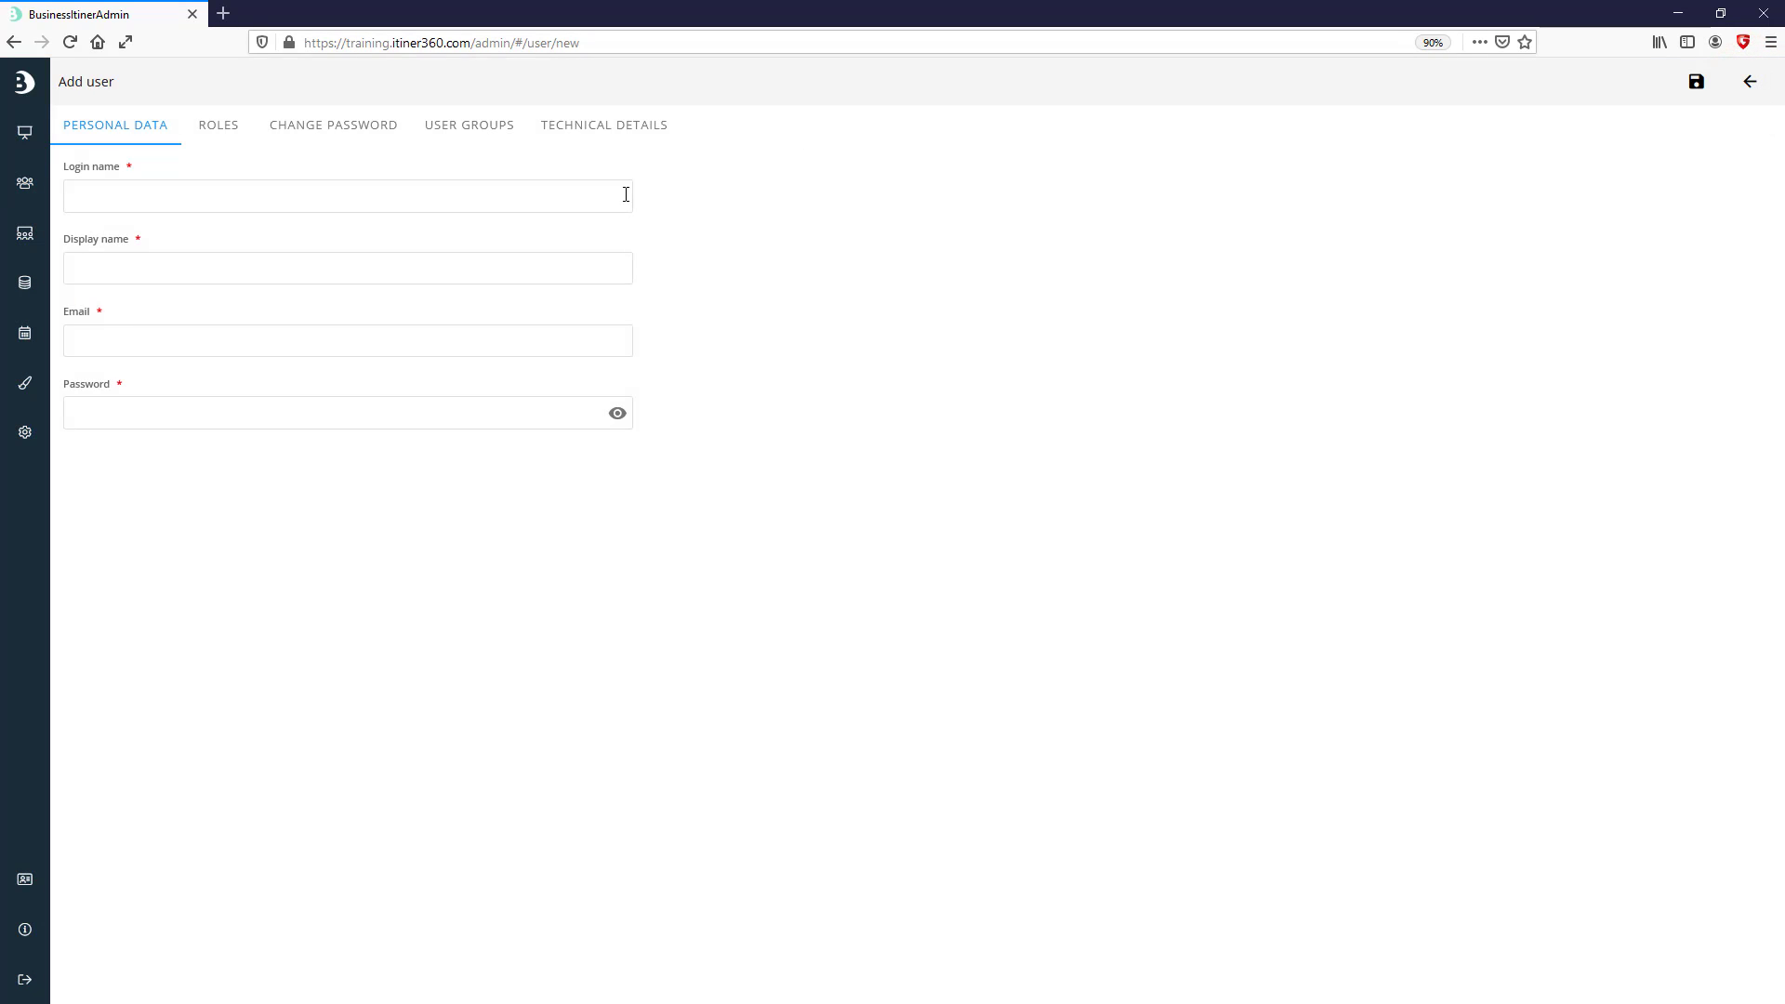
- Enter the new user's login name, display name, e-mail and account password, and save the user
left_click(631, 194)
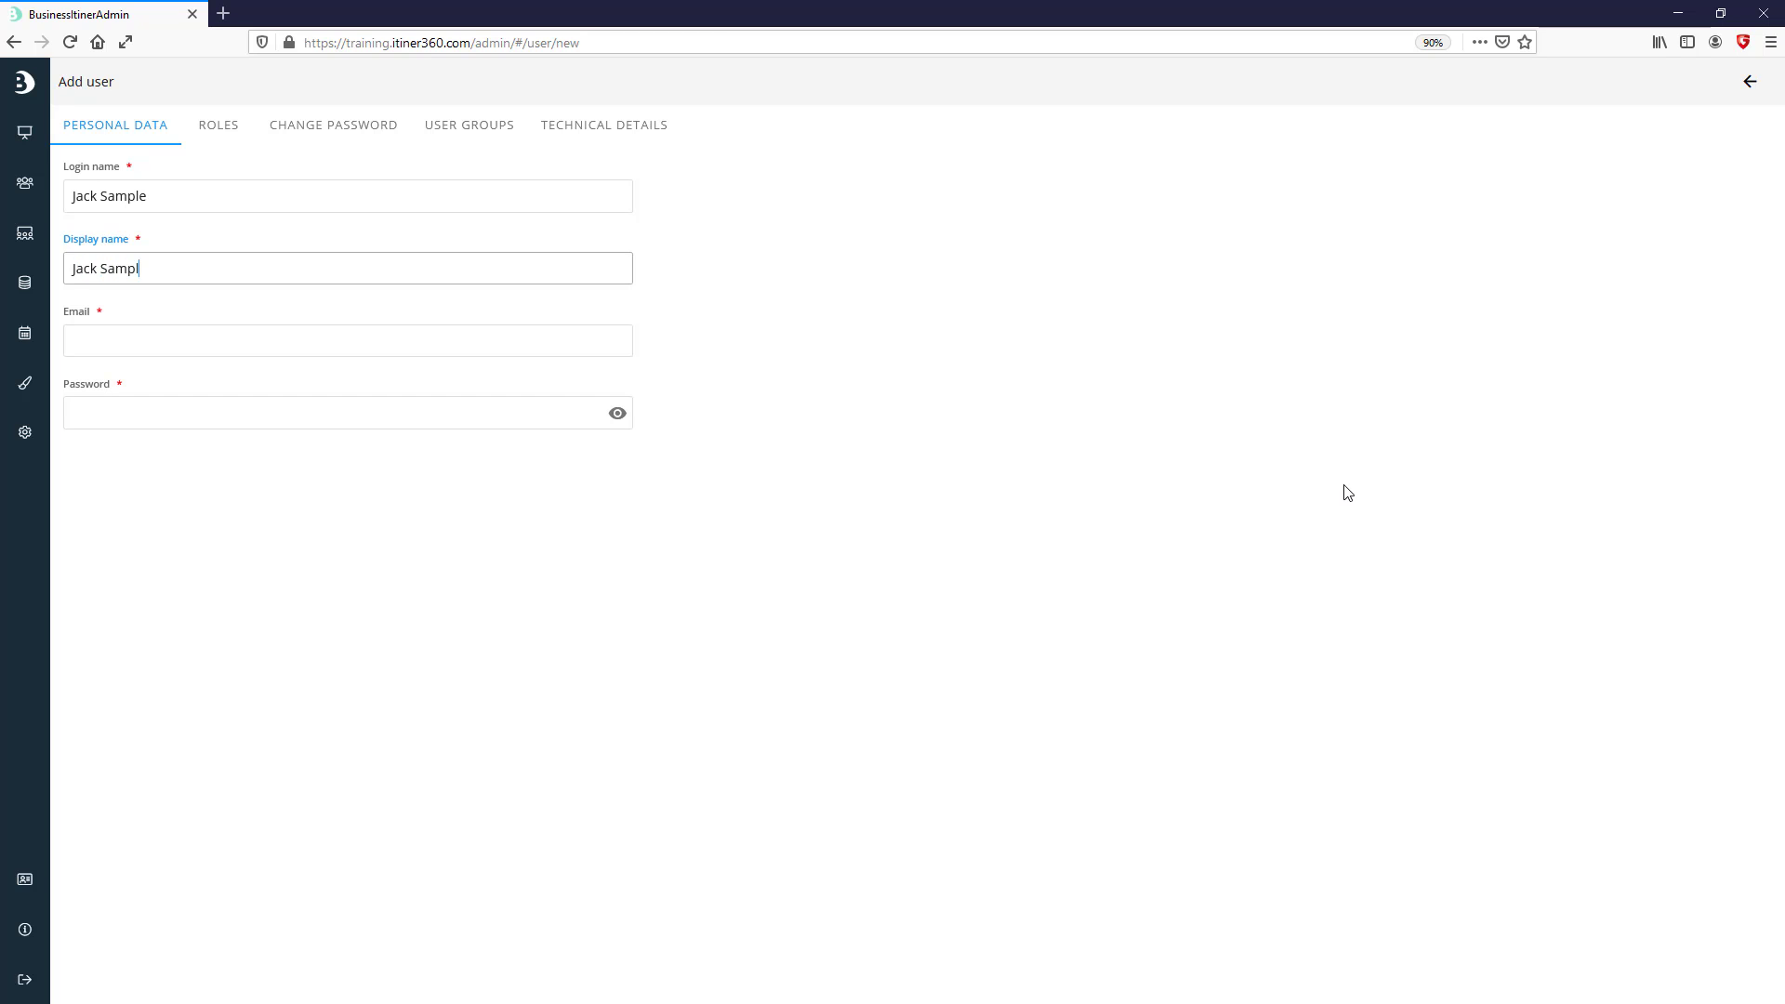
type("e")
key("Tab")
type("ja")
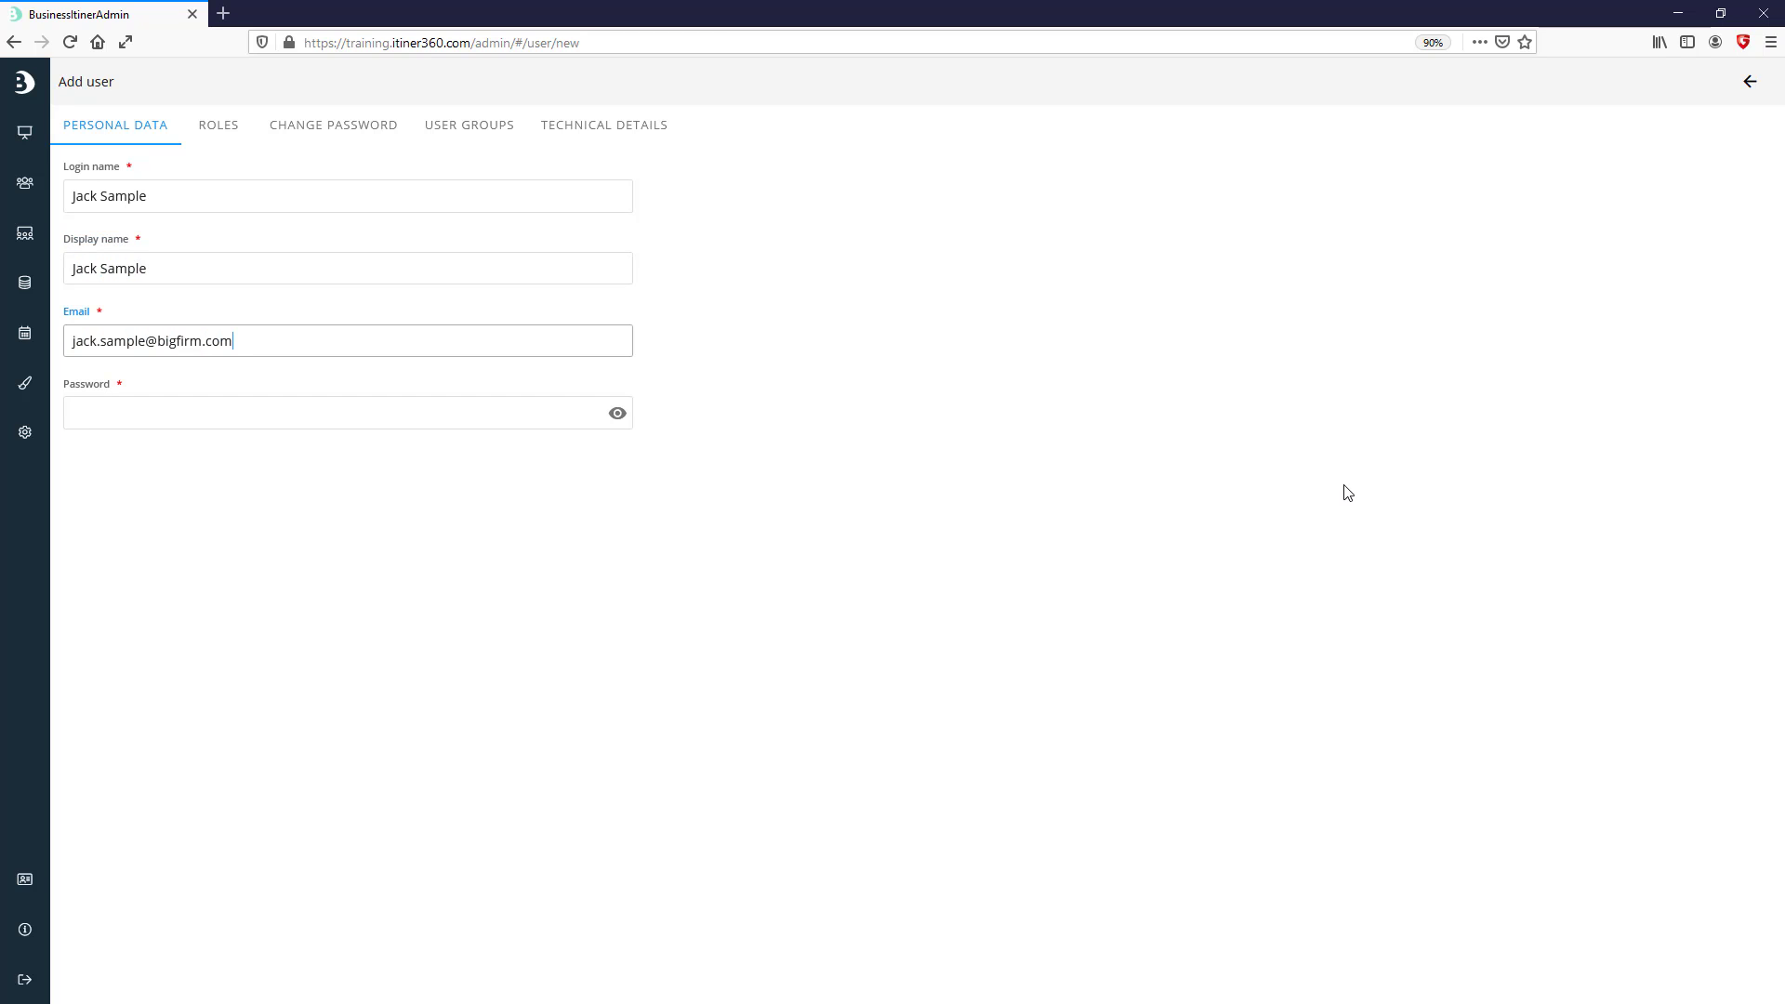
key("Tab")
type("••••••••")
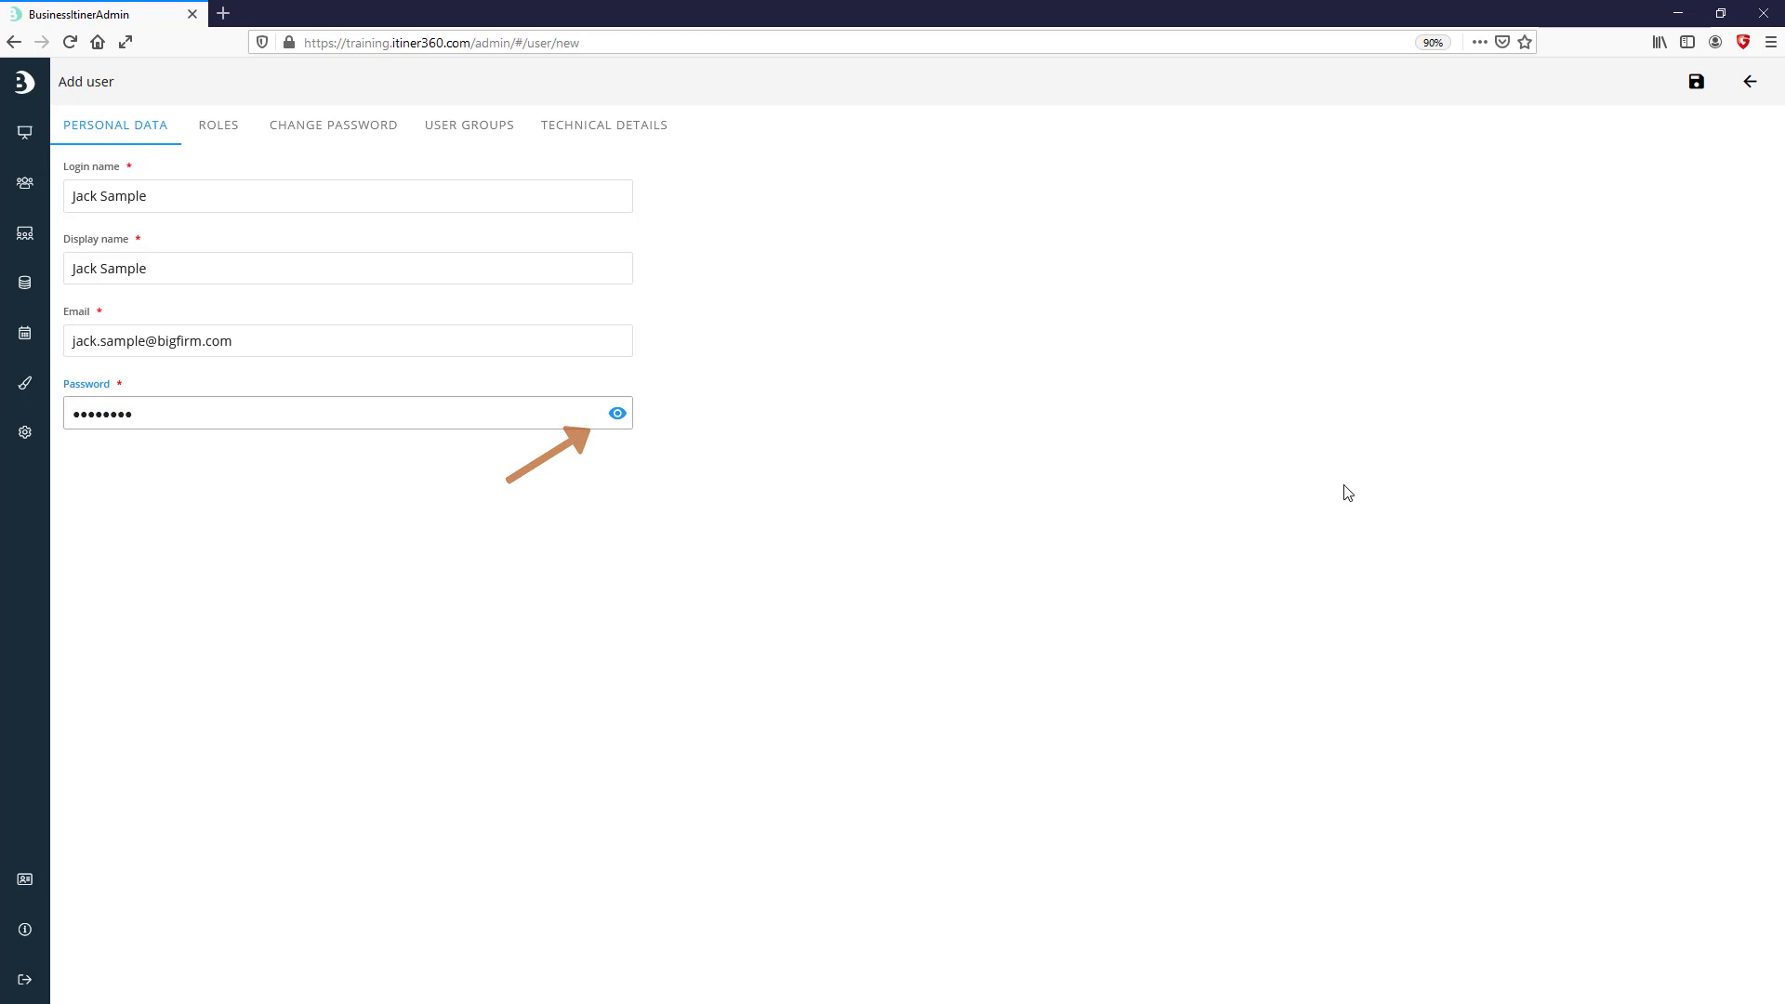
left_click(1696, 82)
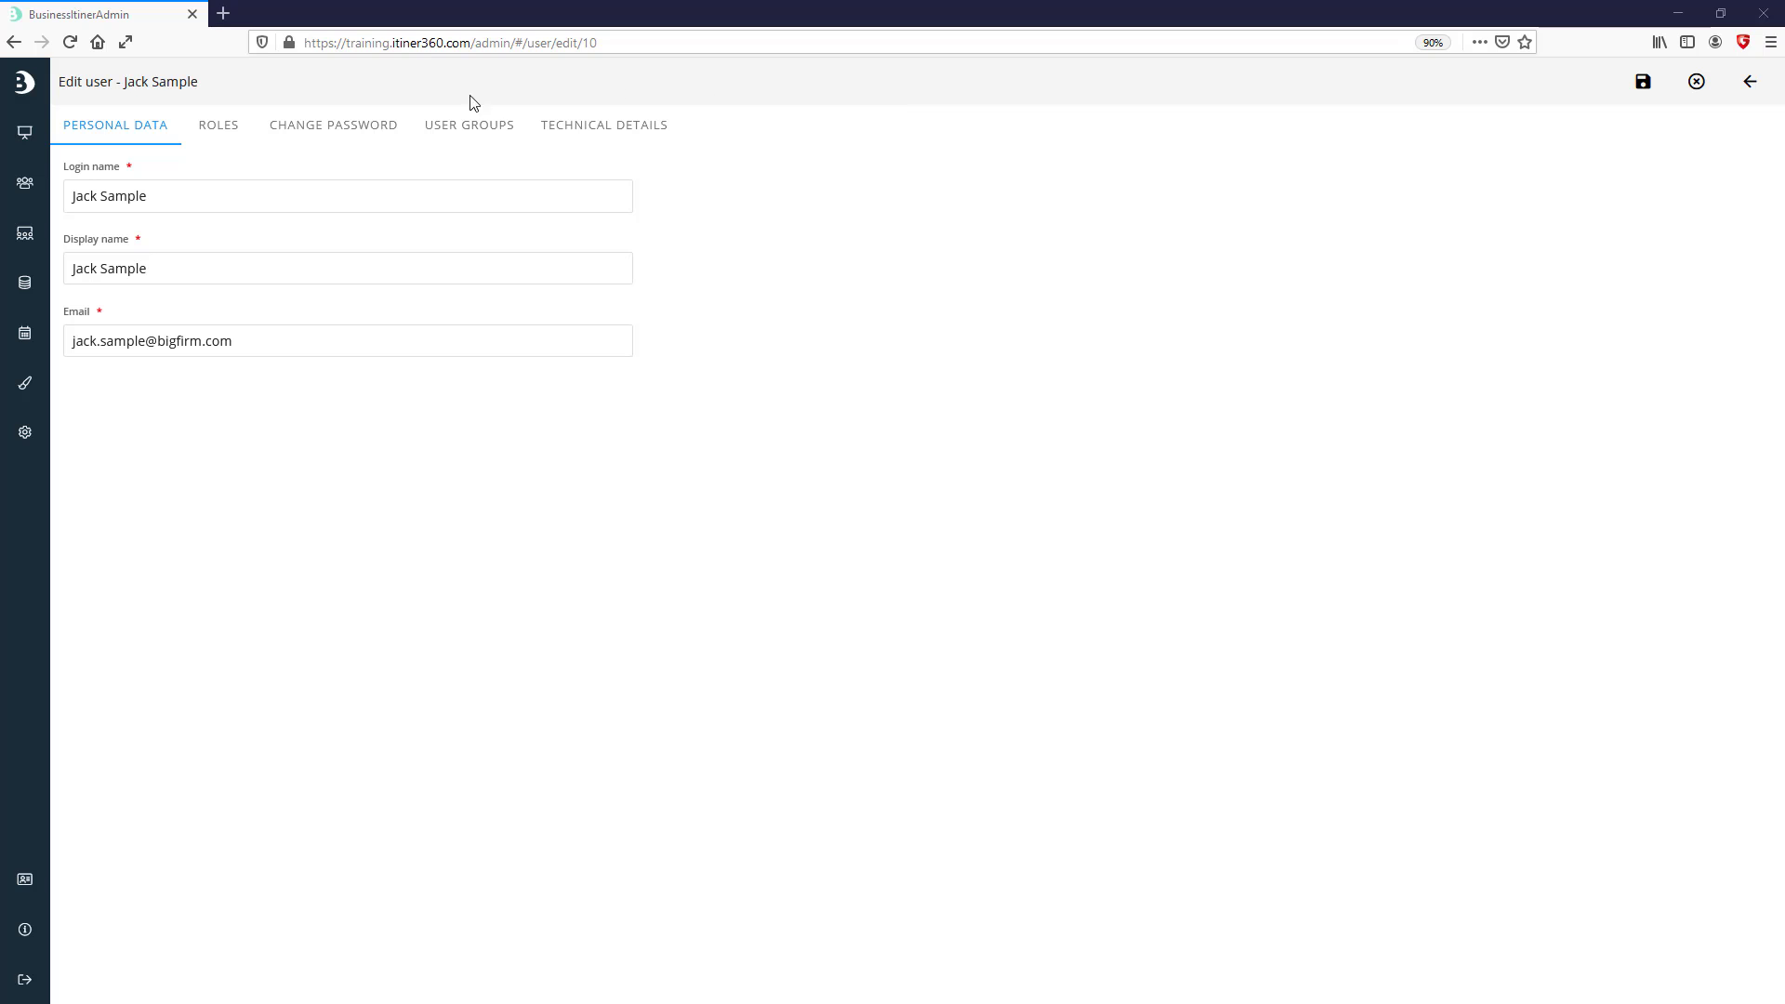
- Review the new user's roles and user groups, saving the user with the Users role and Default department selected
left_click(230, 125)
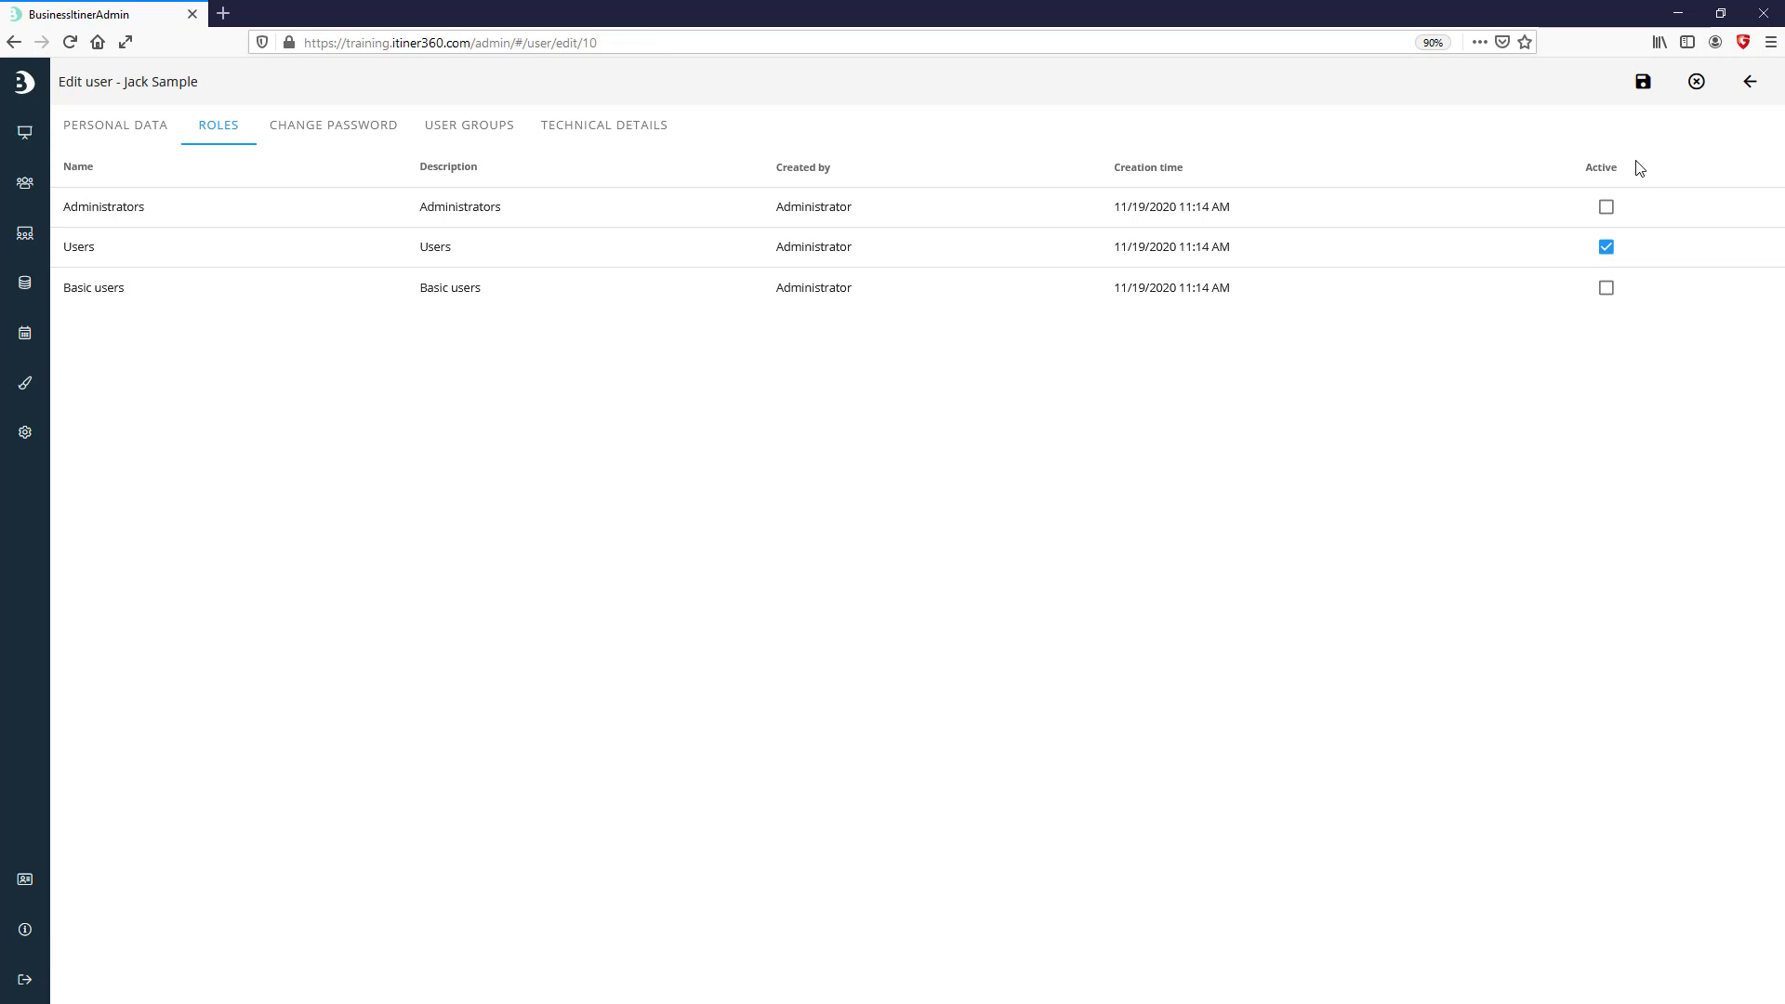
double_click(1642, 84)
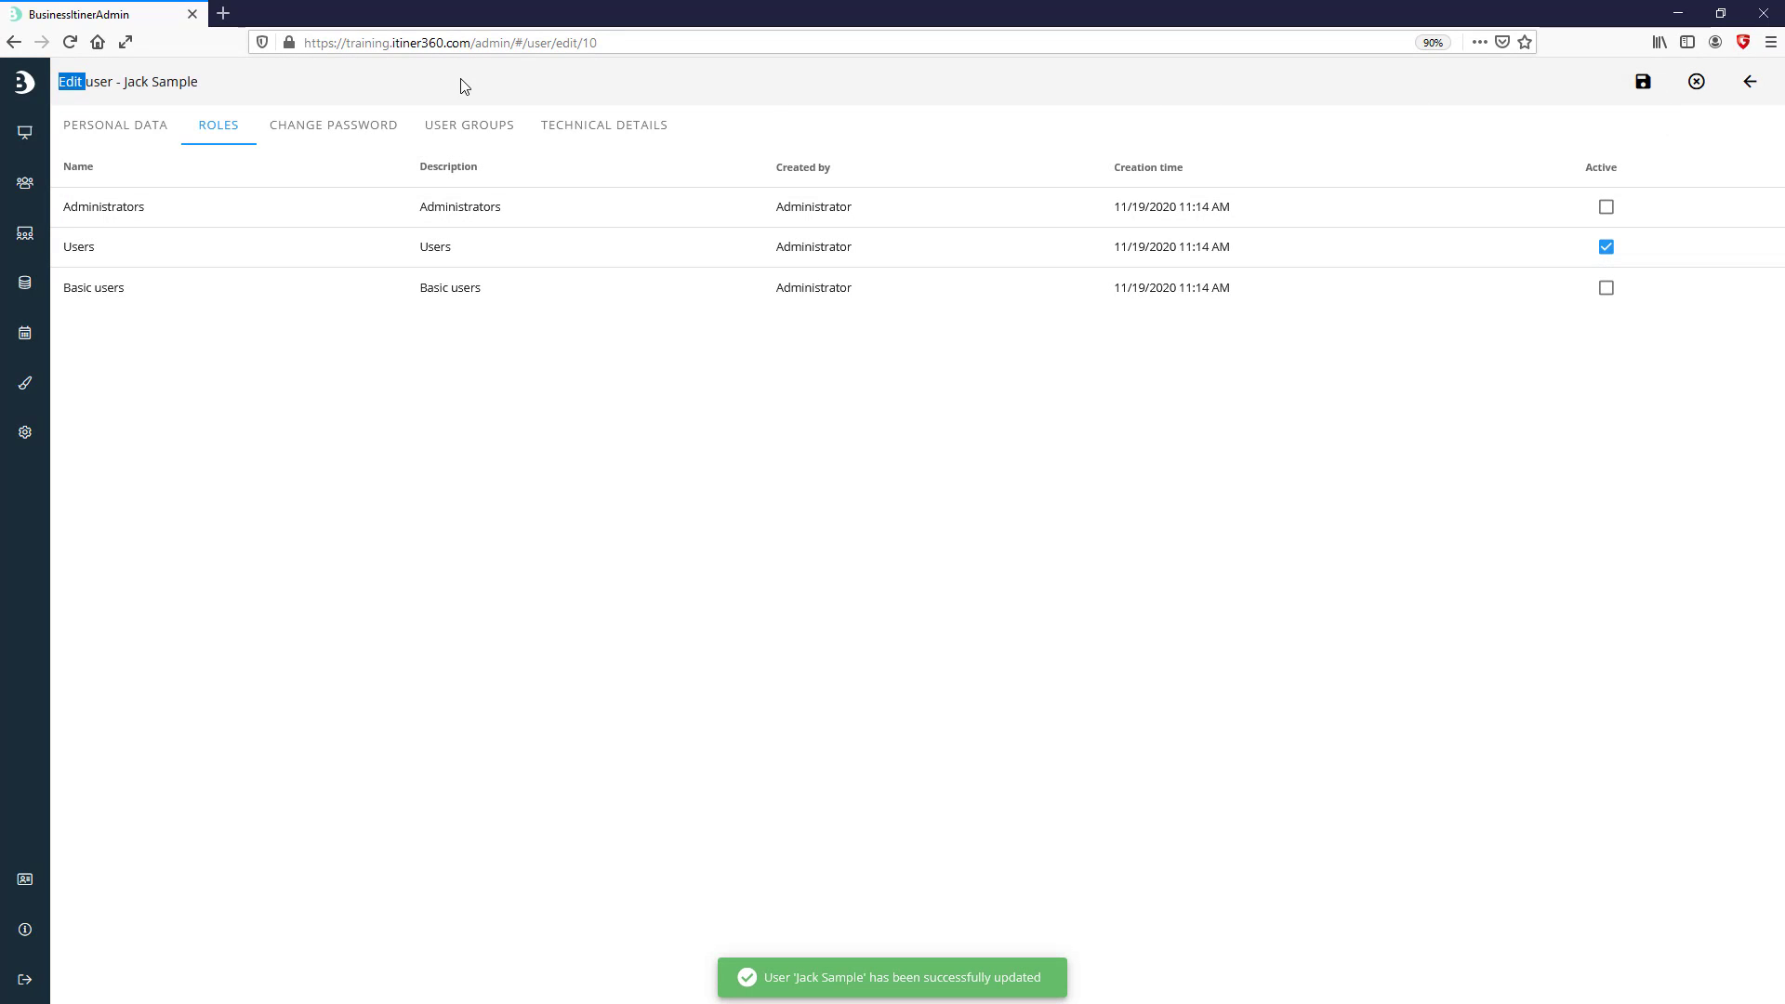
left_click(465, 127)
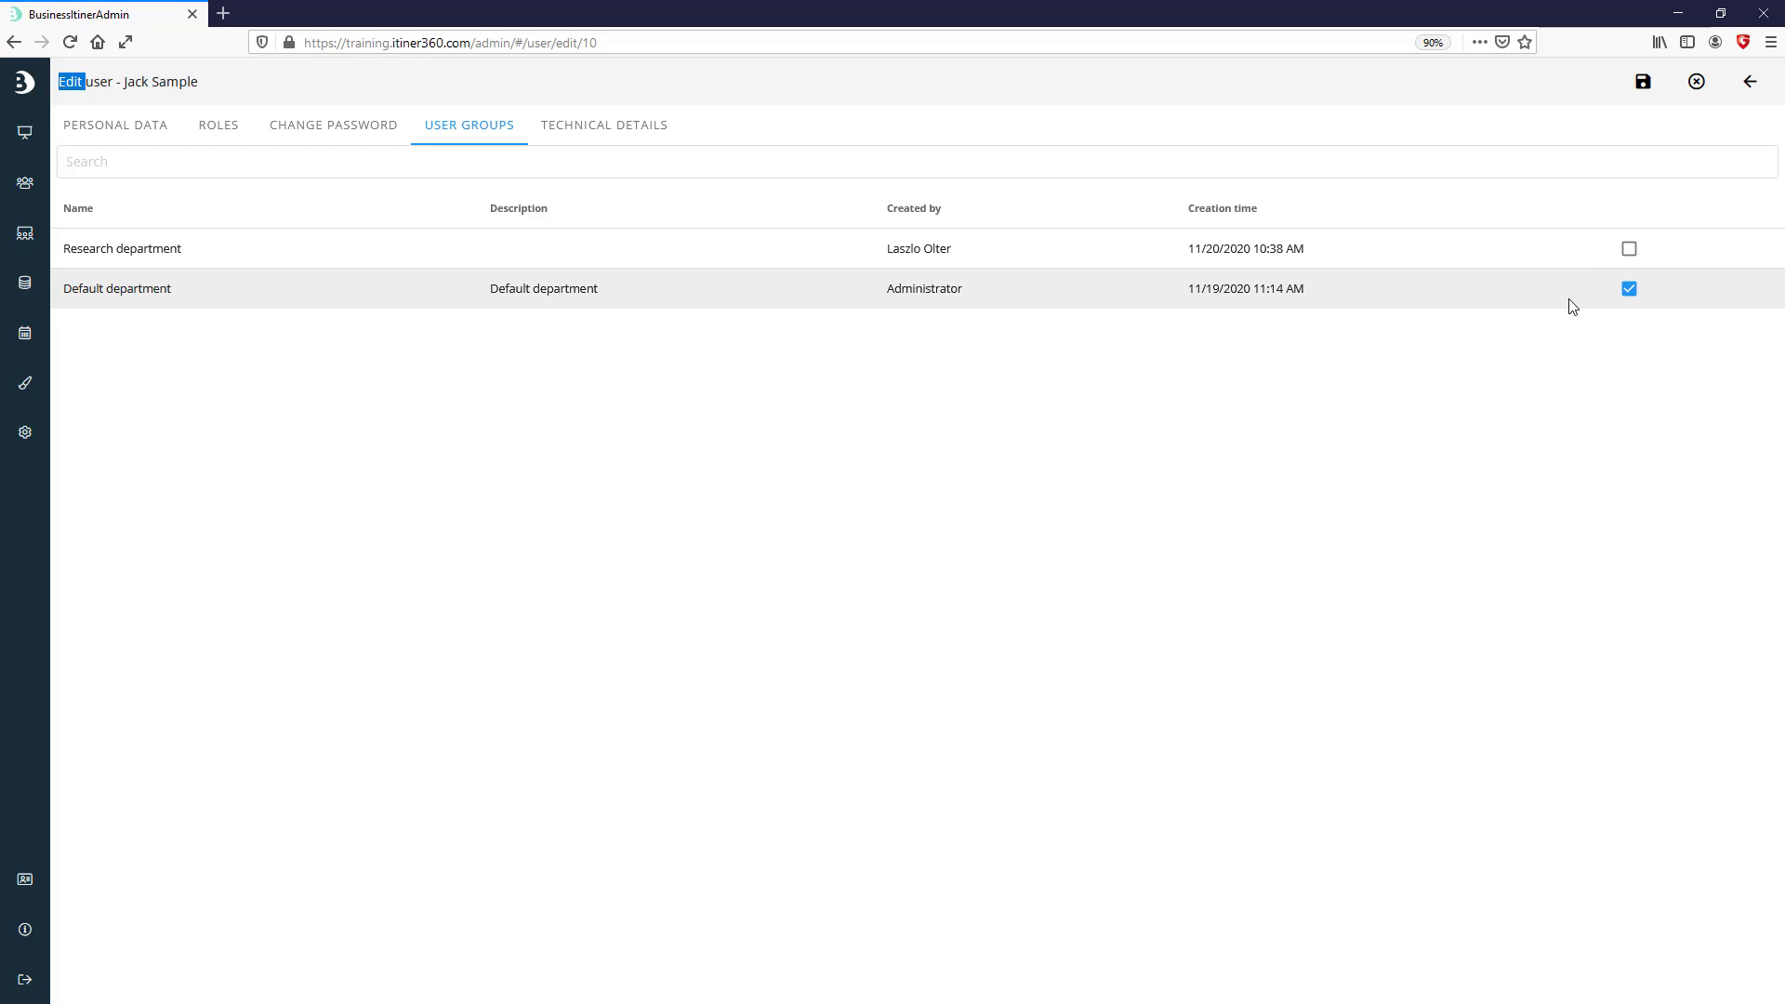
left_click(1643, 84)
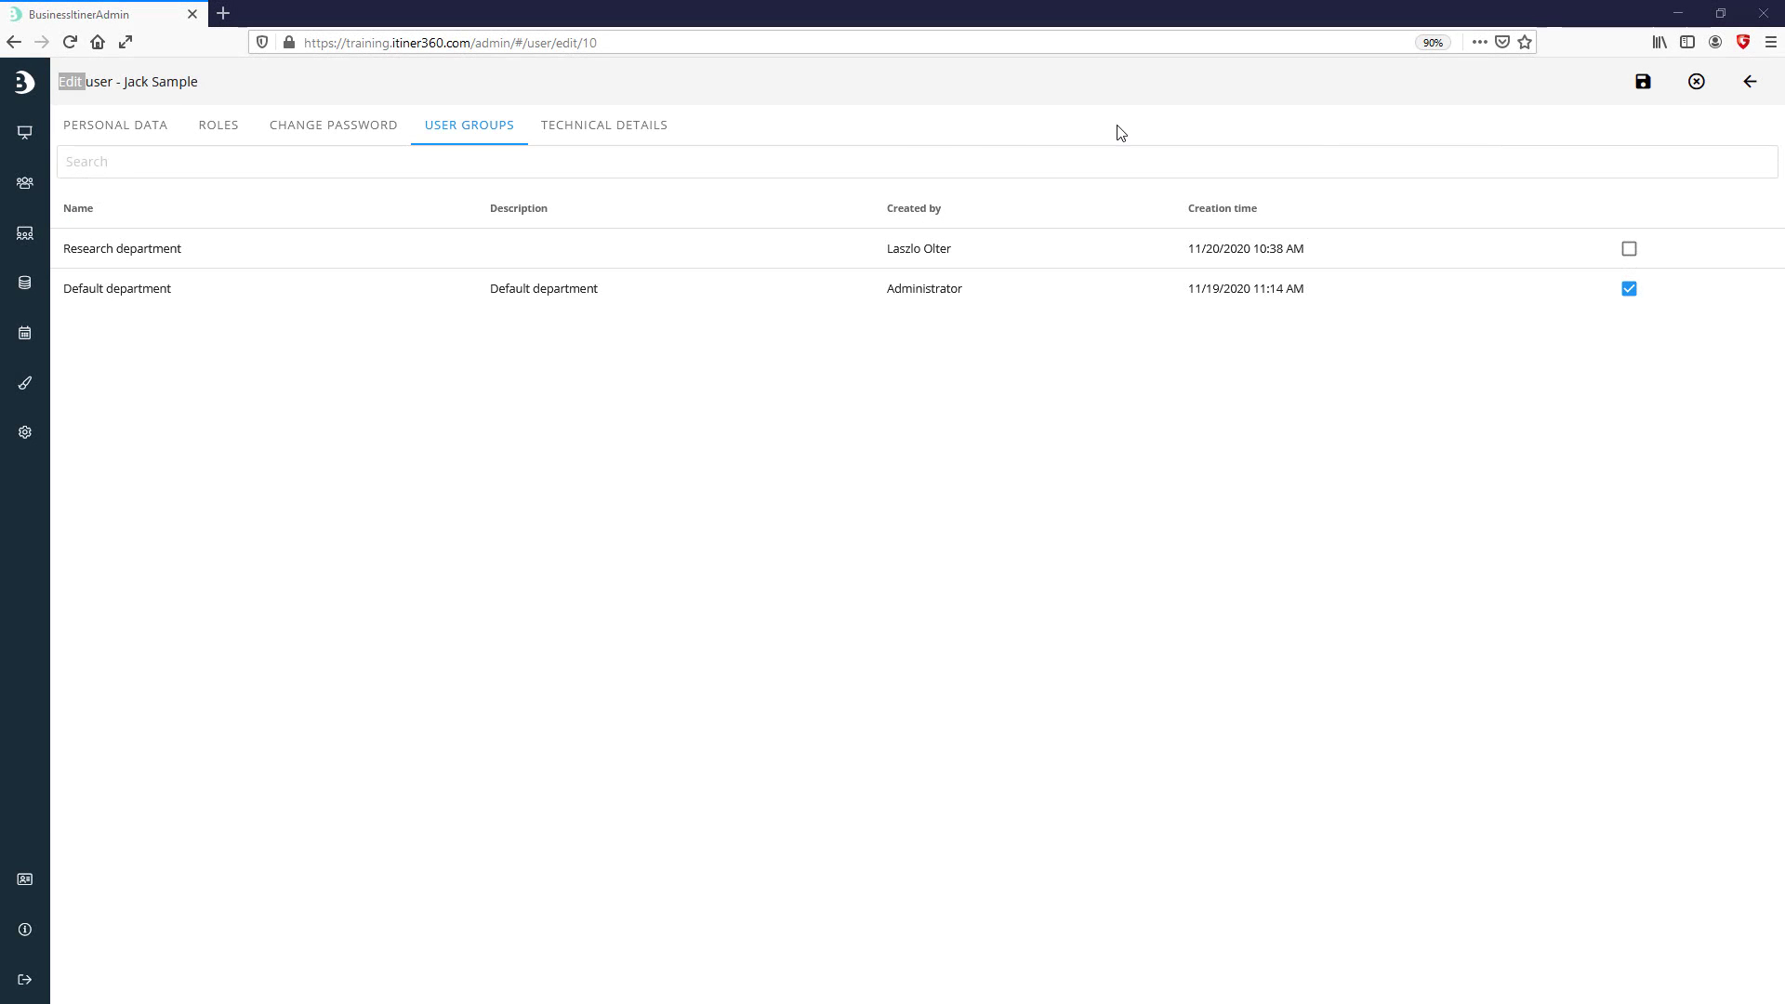
- Start a new itiner template with both the template name and the itiner name set to Sample
left_click(32, 146)
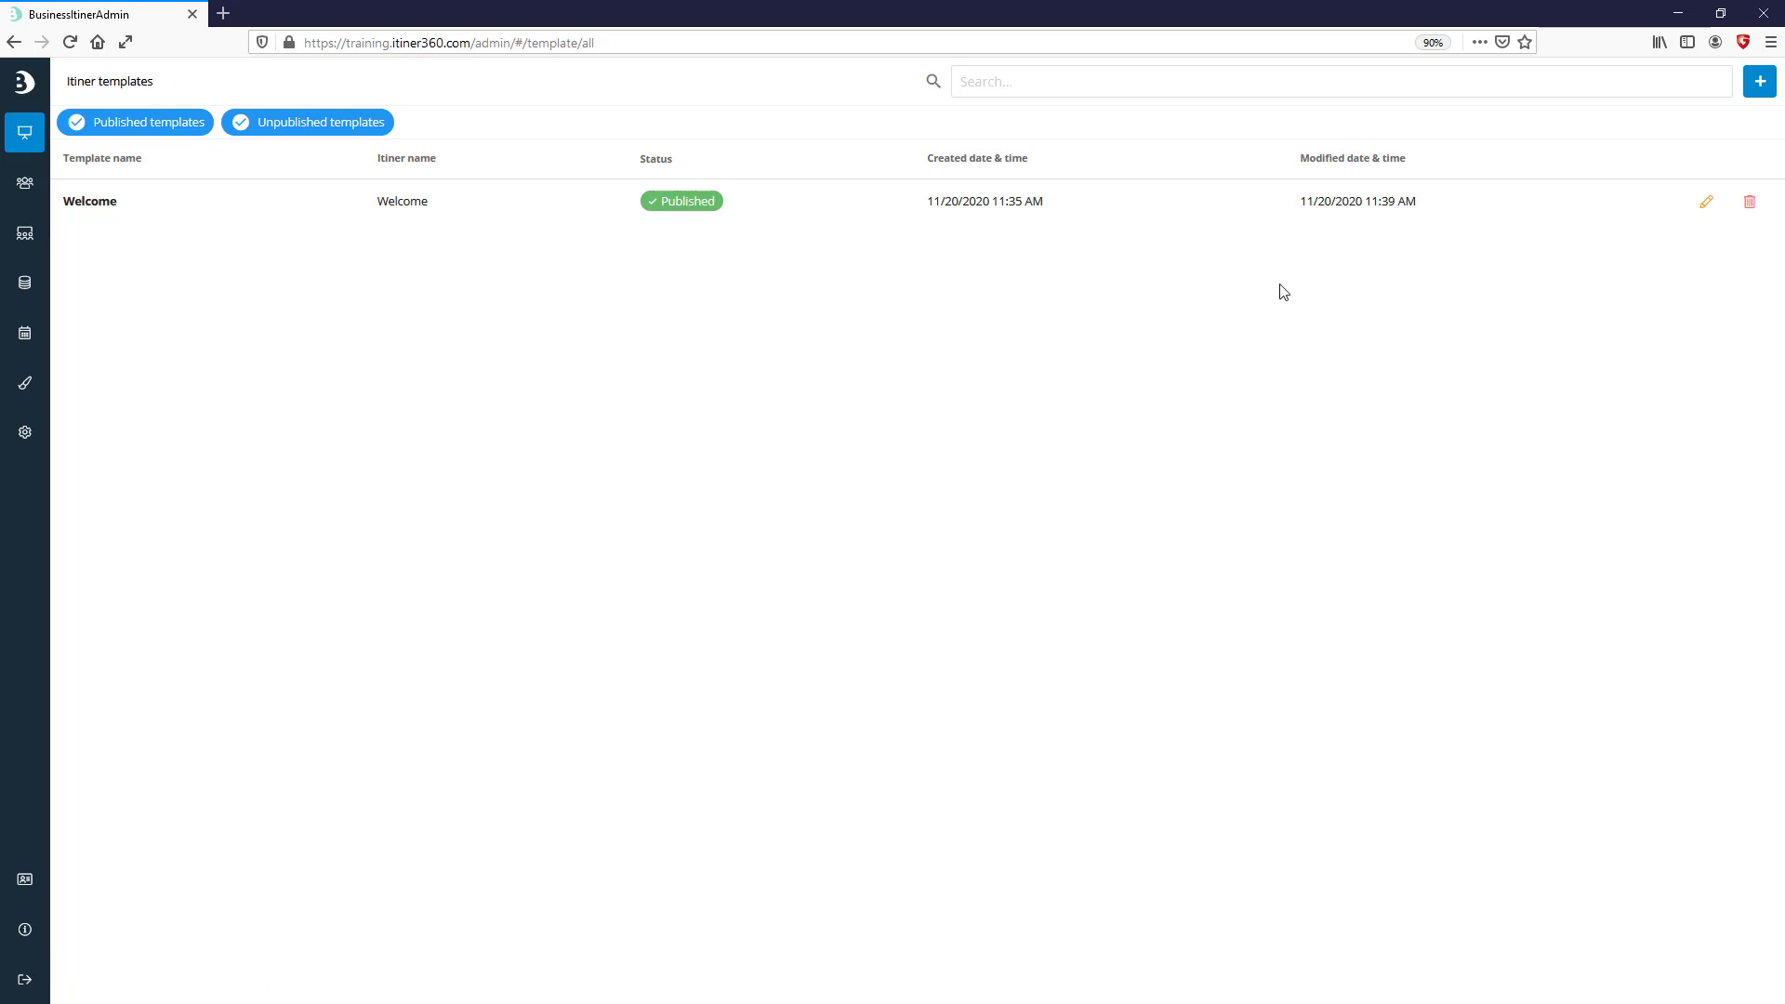
left_click(1759, 80)
left_click(207, 196)
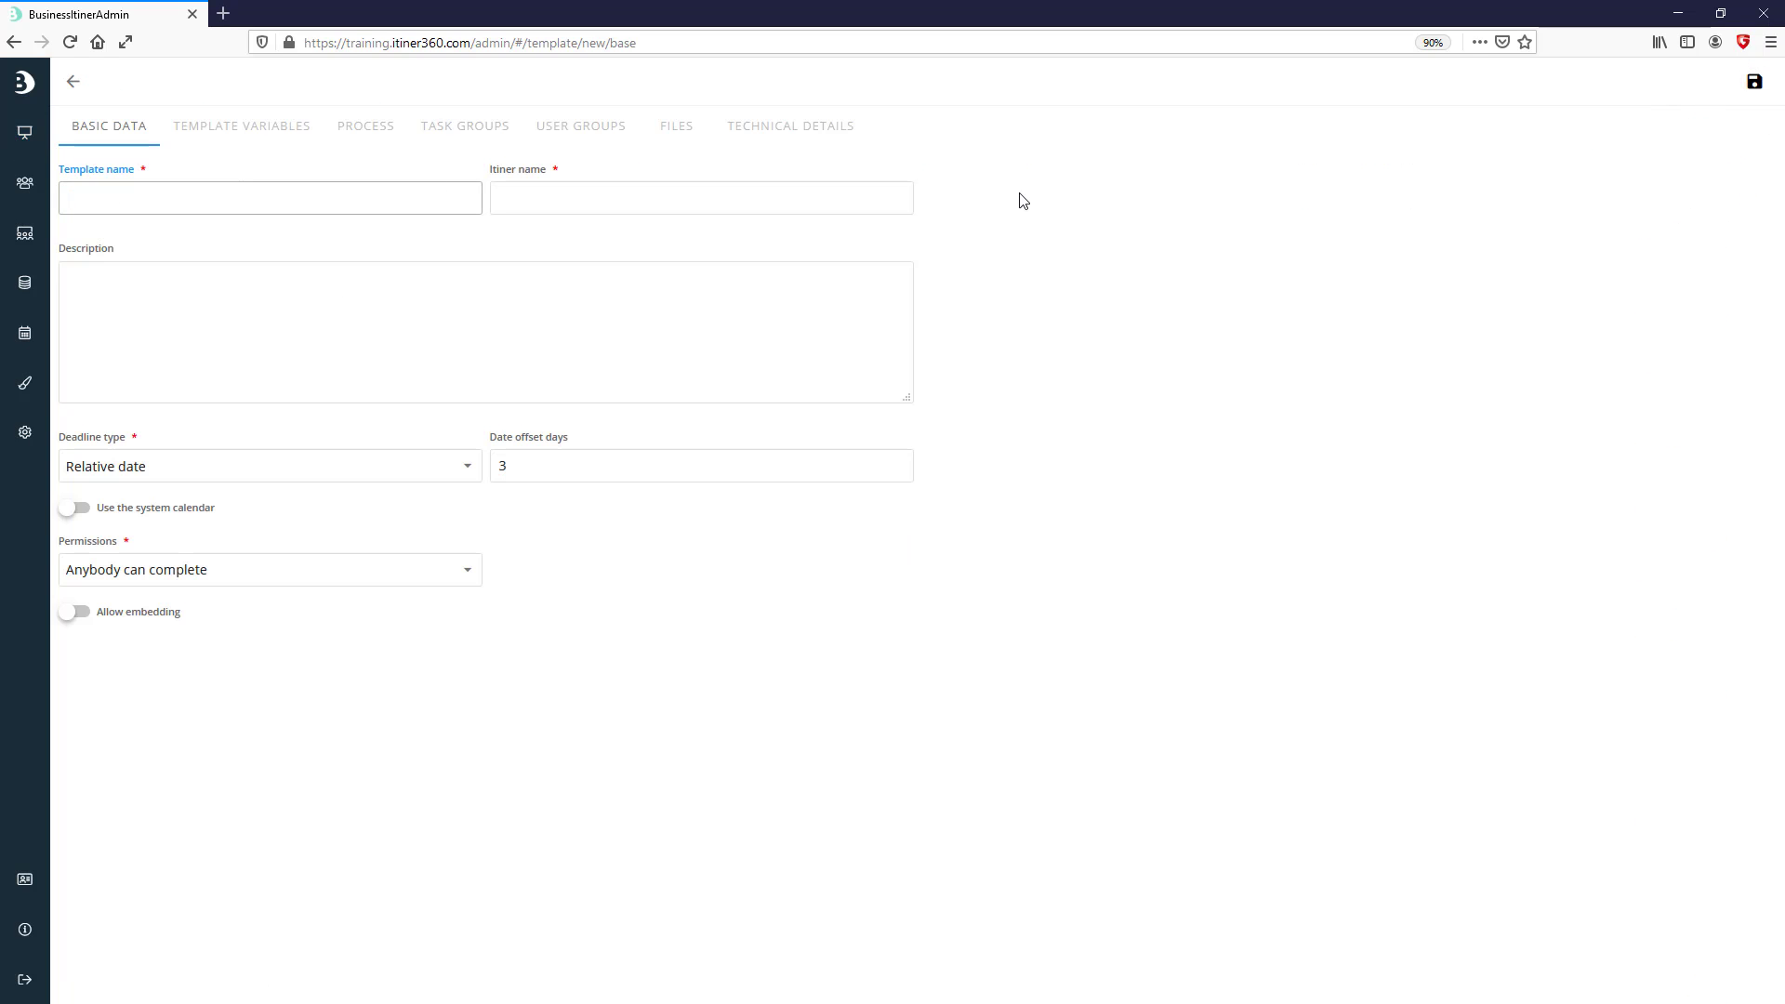
type("Sample")
key("Tab")
type("Sa")
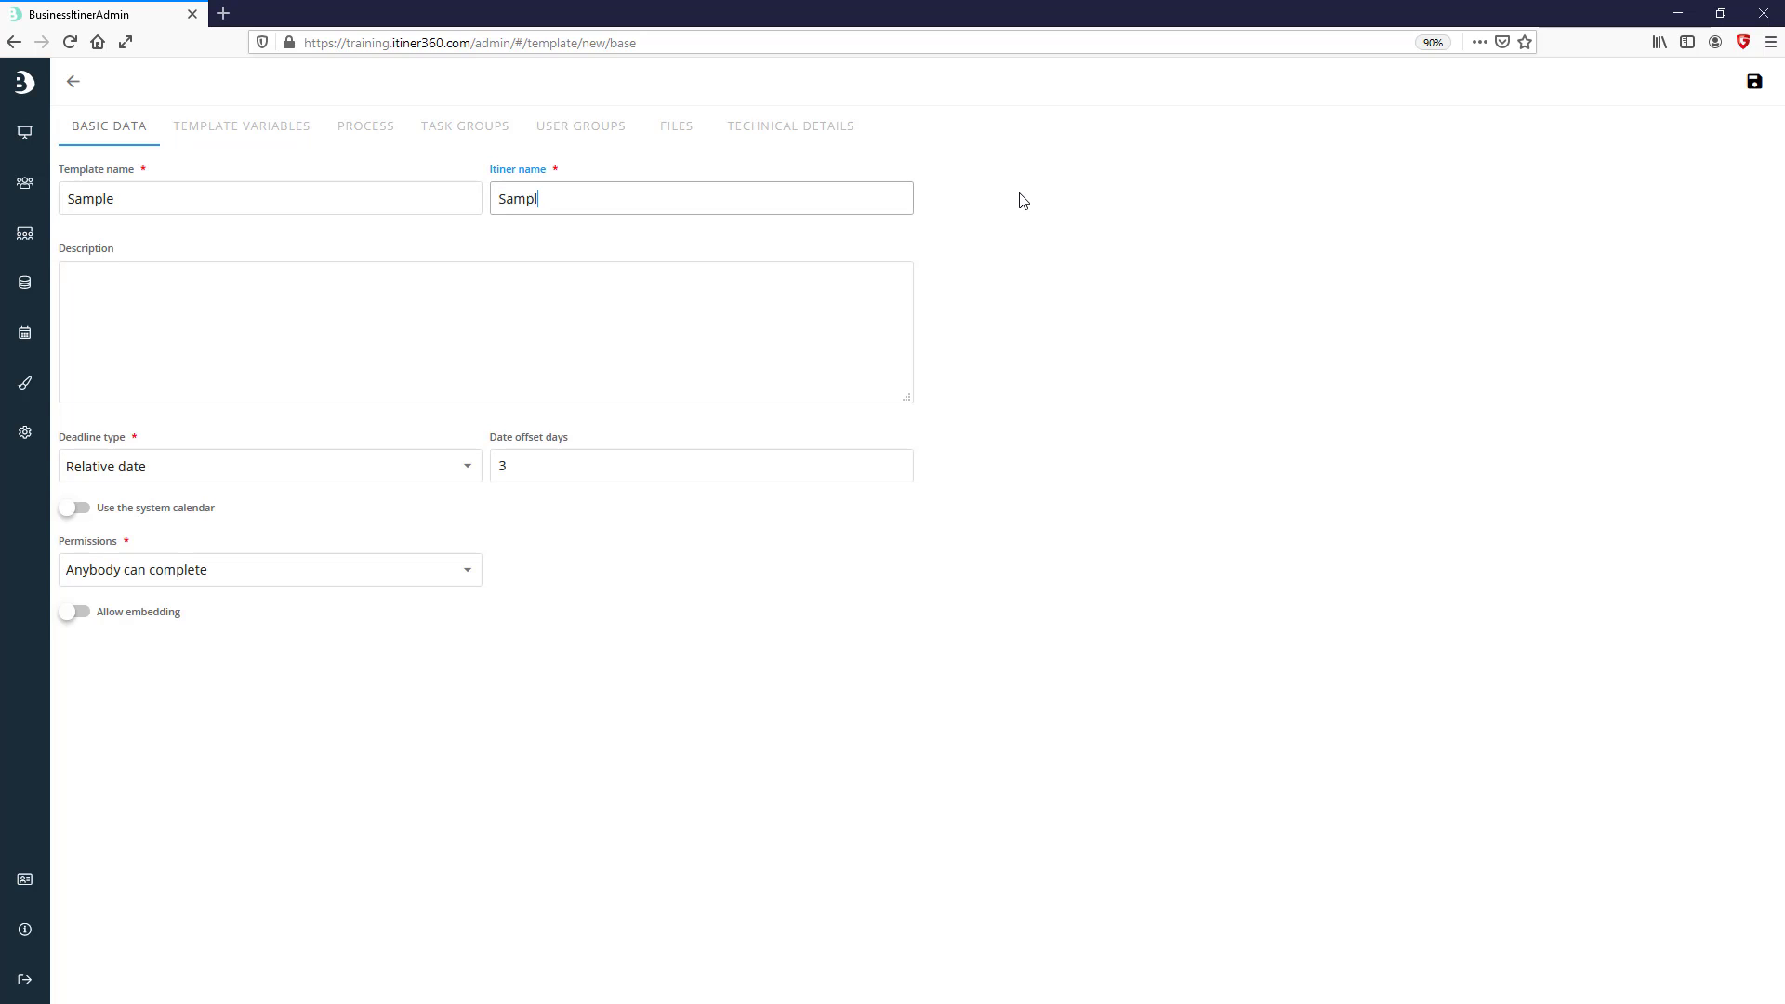
key("Tab")
key("Tab")
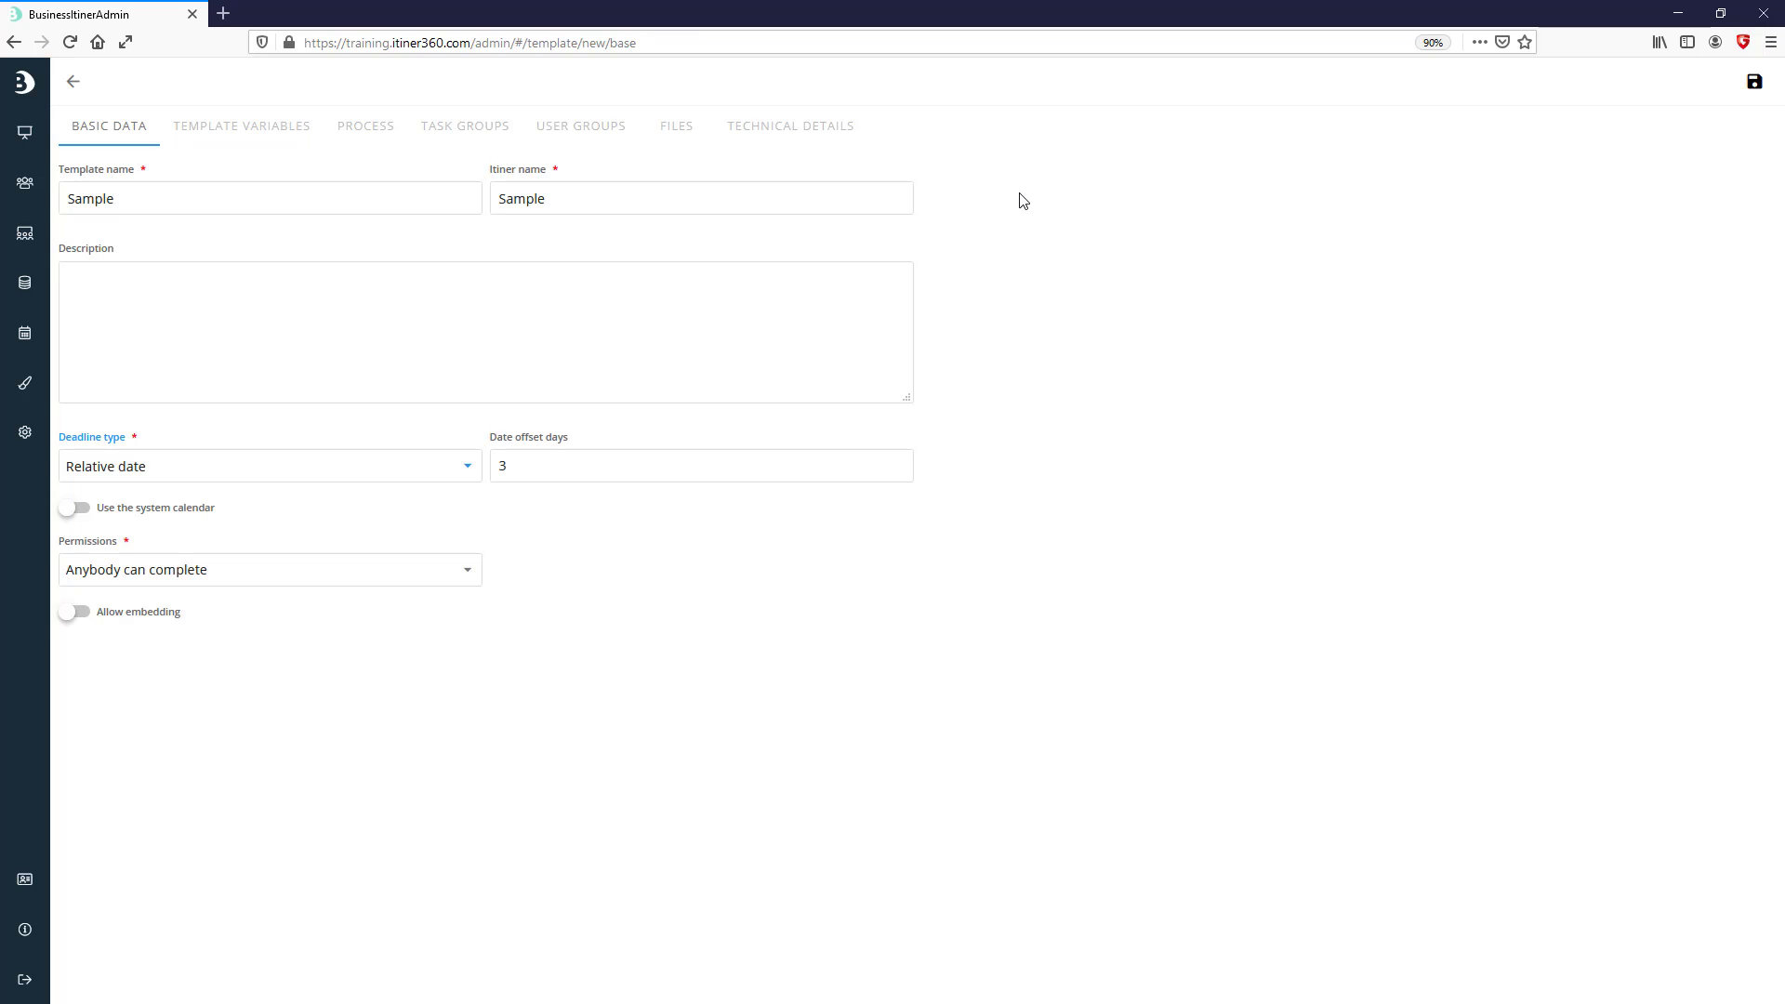
- Keep the template's deadline type as Relative date, set the date offset to 10 days, and save the template
left_click(468, 479)
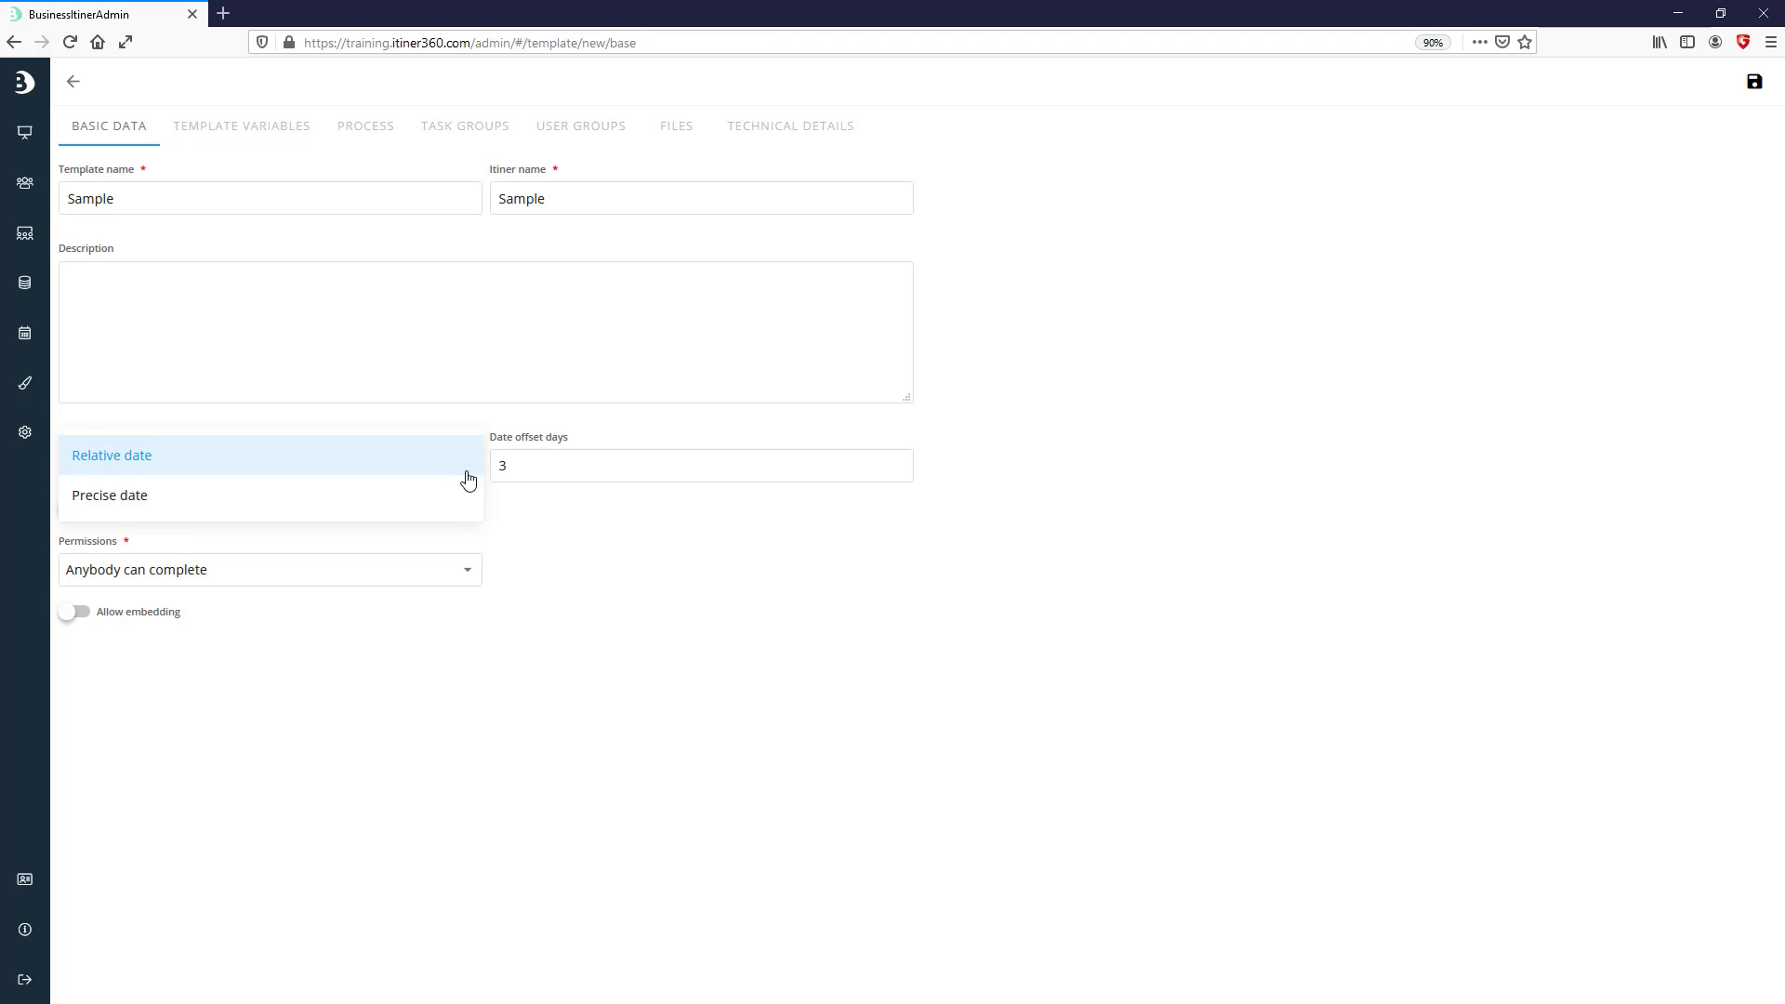
left_click(468, 472)
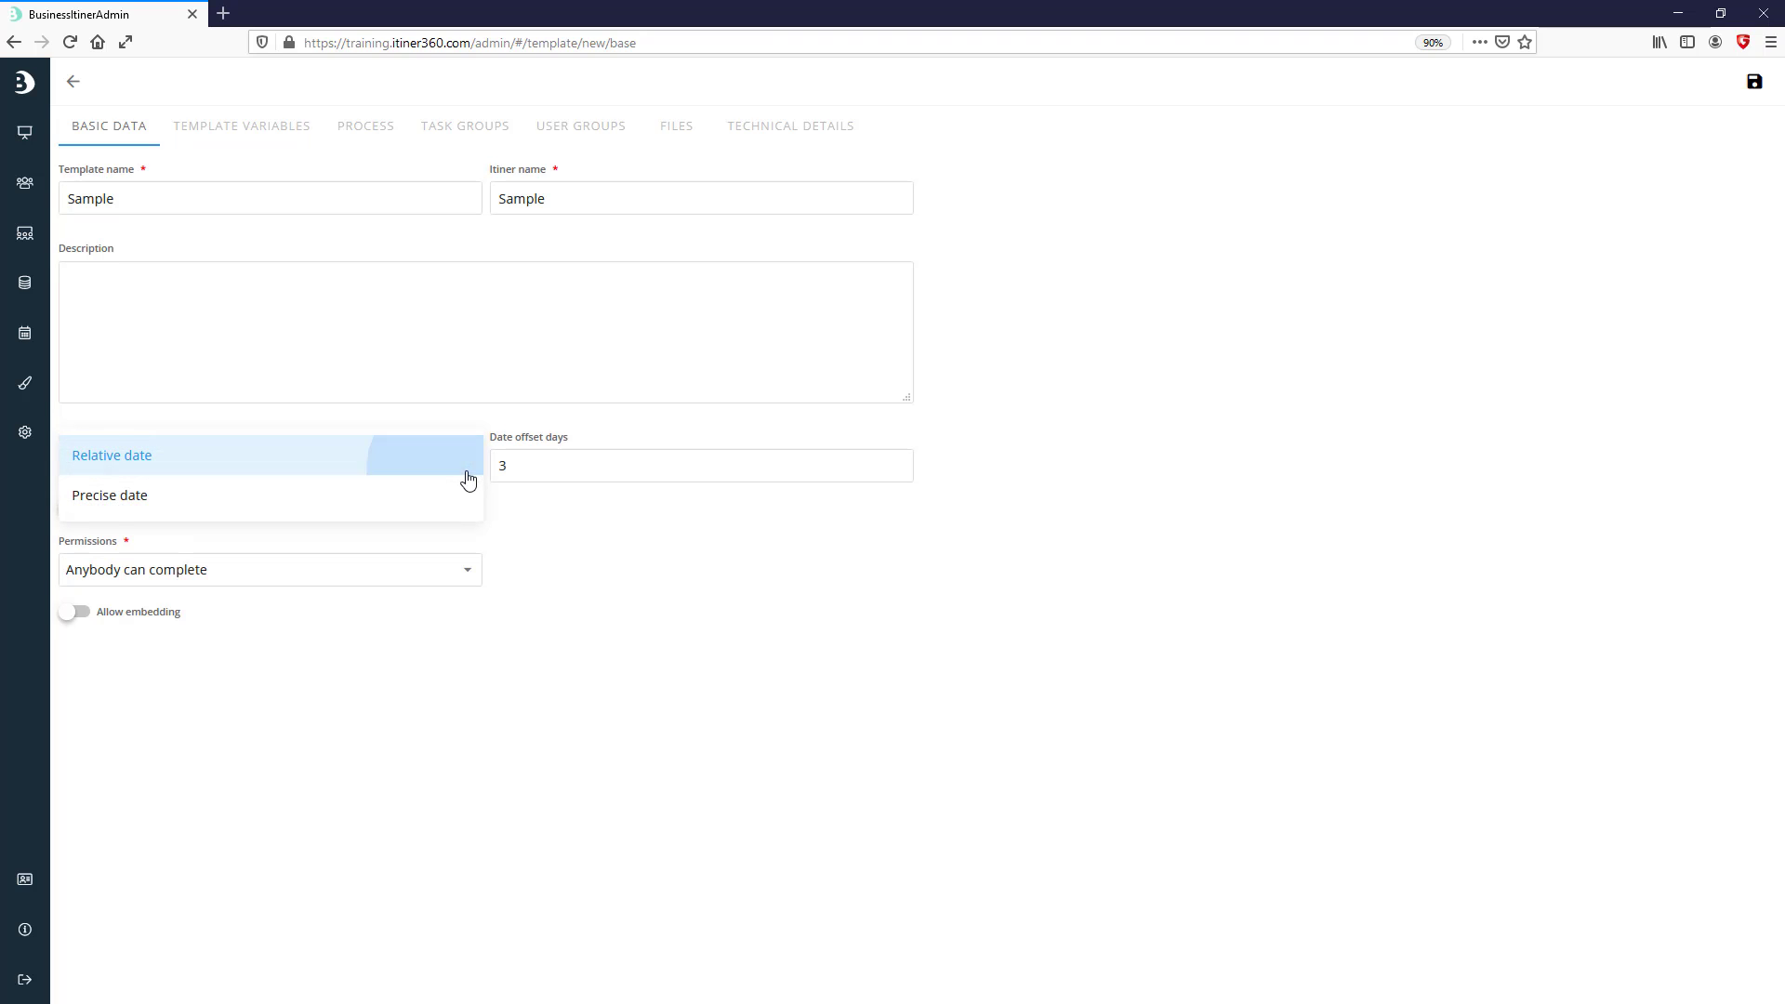
key("Tab")
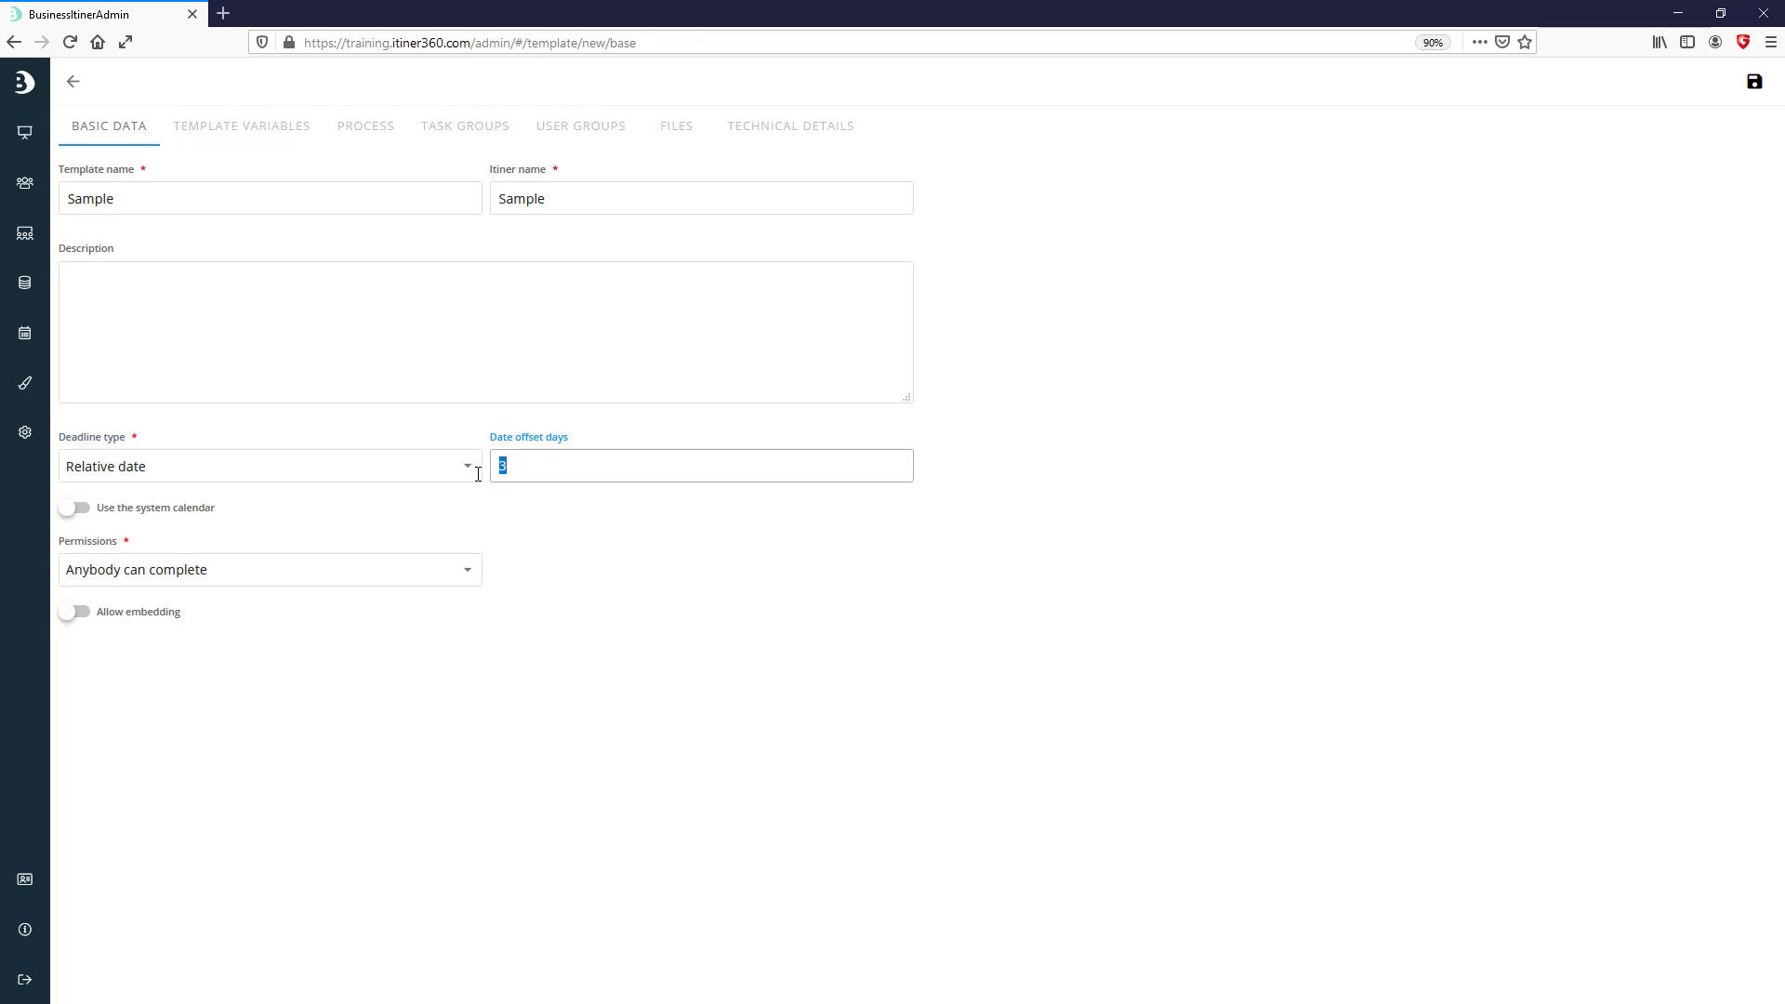
type("10")
left_click(1754, 89)
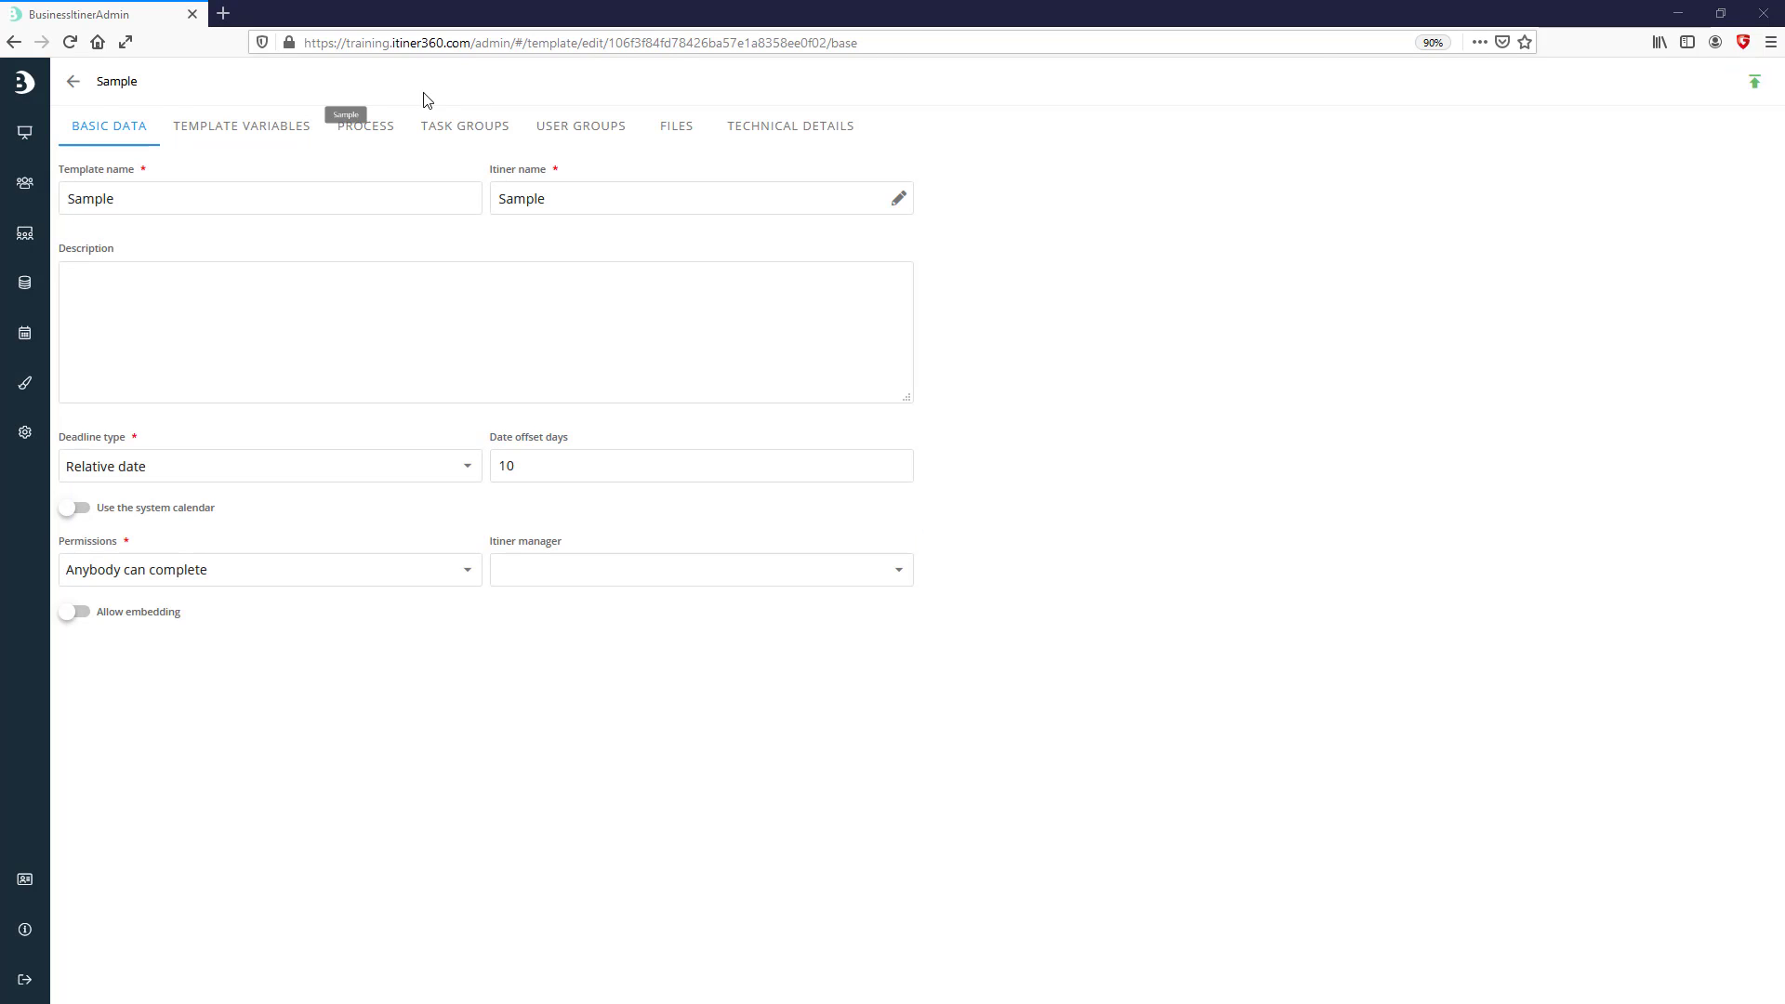
- Return to the template list and reopen the Sample template for editing at its process diagram
left_click(74, 83)
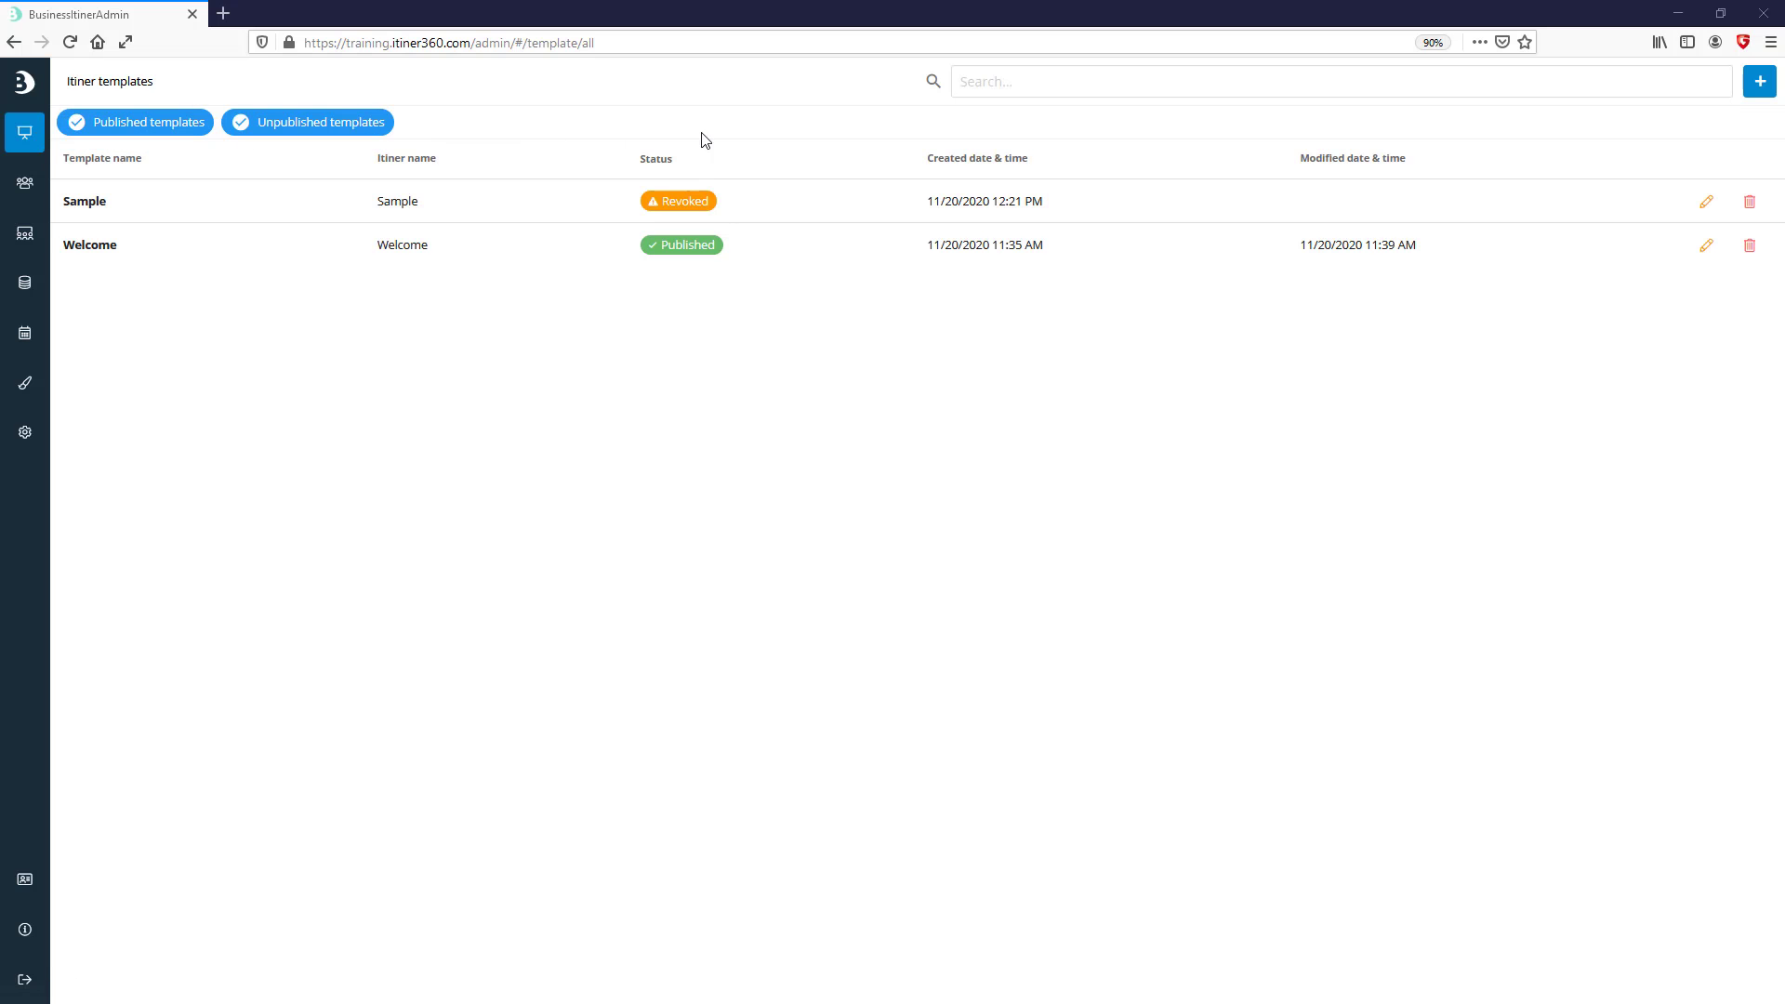
left_click(1704, 203)
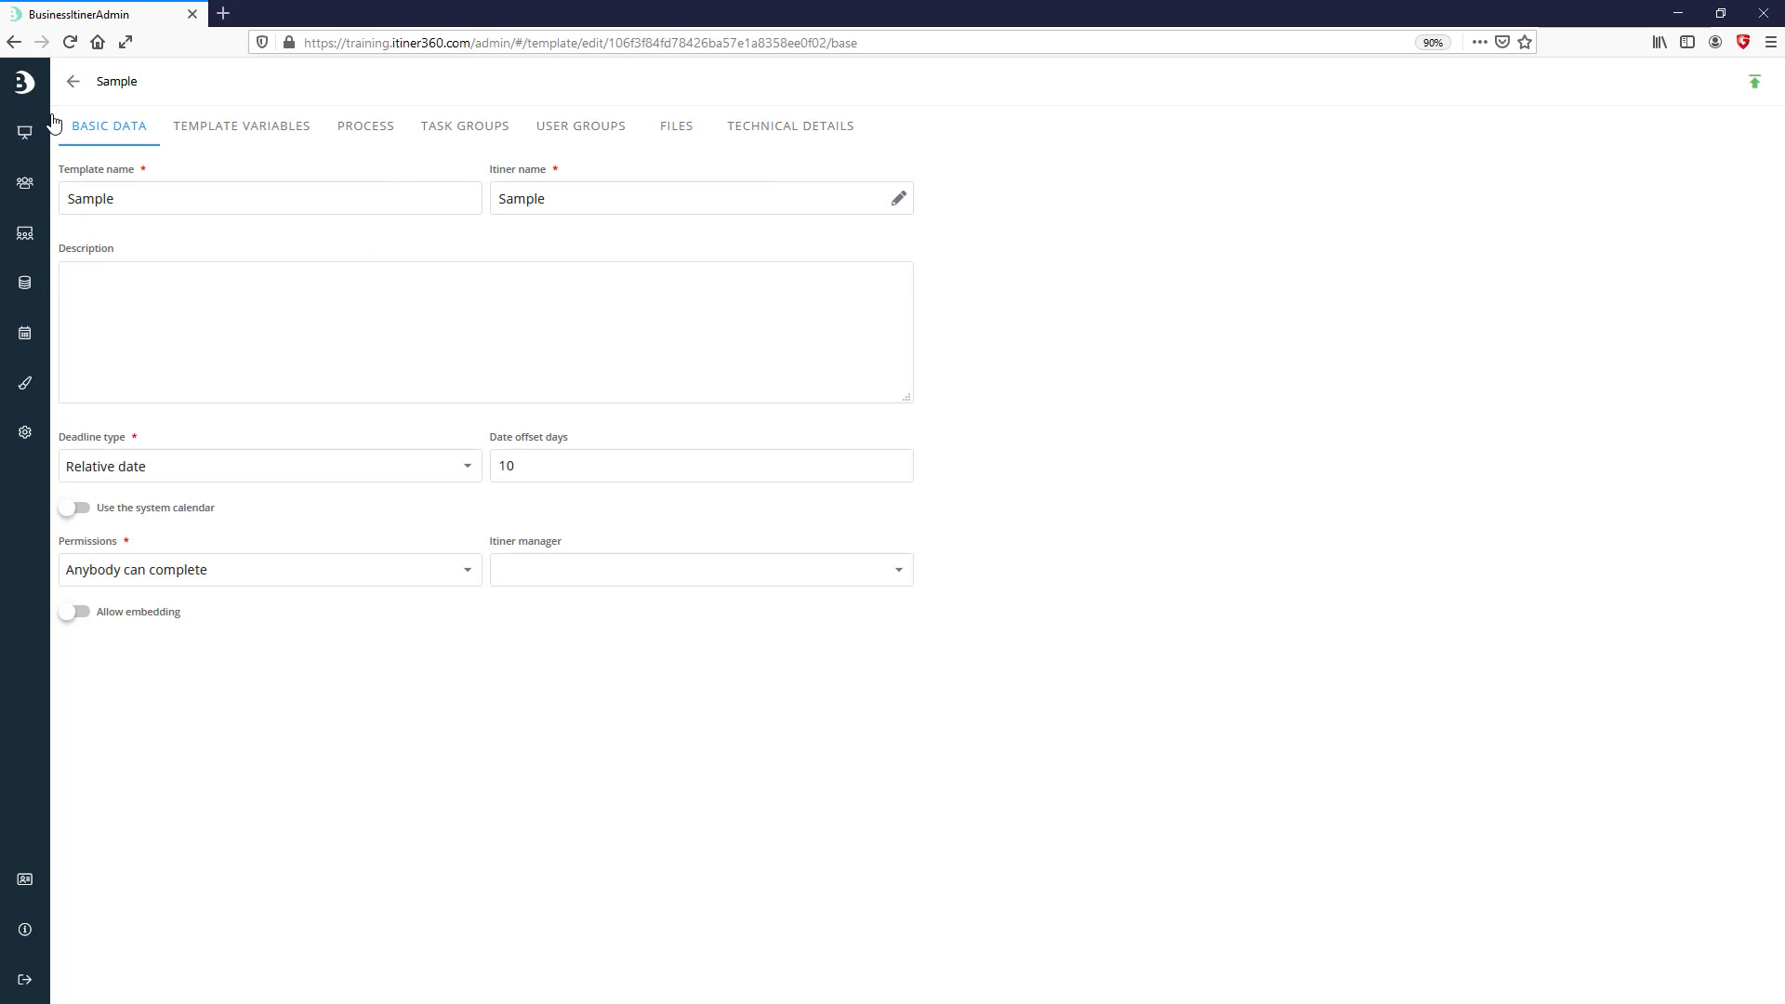
left_click(344, 125)
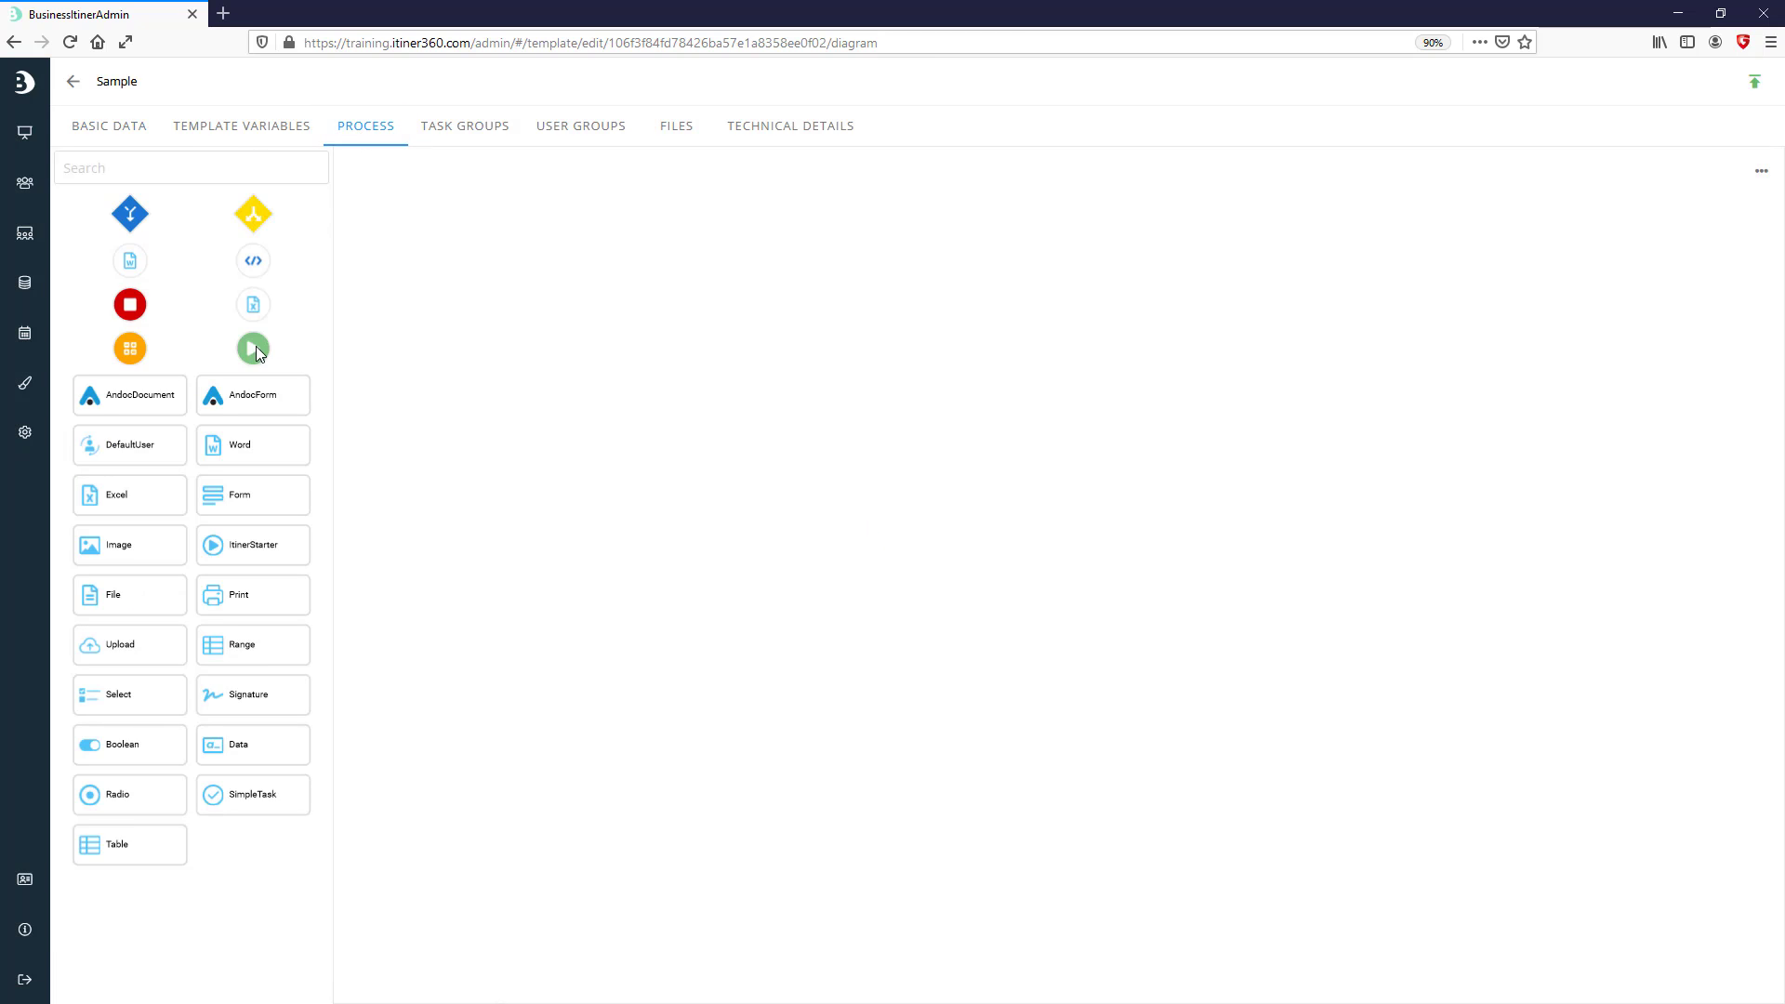
- Place a start element, a stop element and a SimpleTask between them on the diagram, and connect them in sequence
left_click_drag(255, 346, 1058, 575)
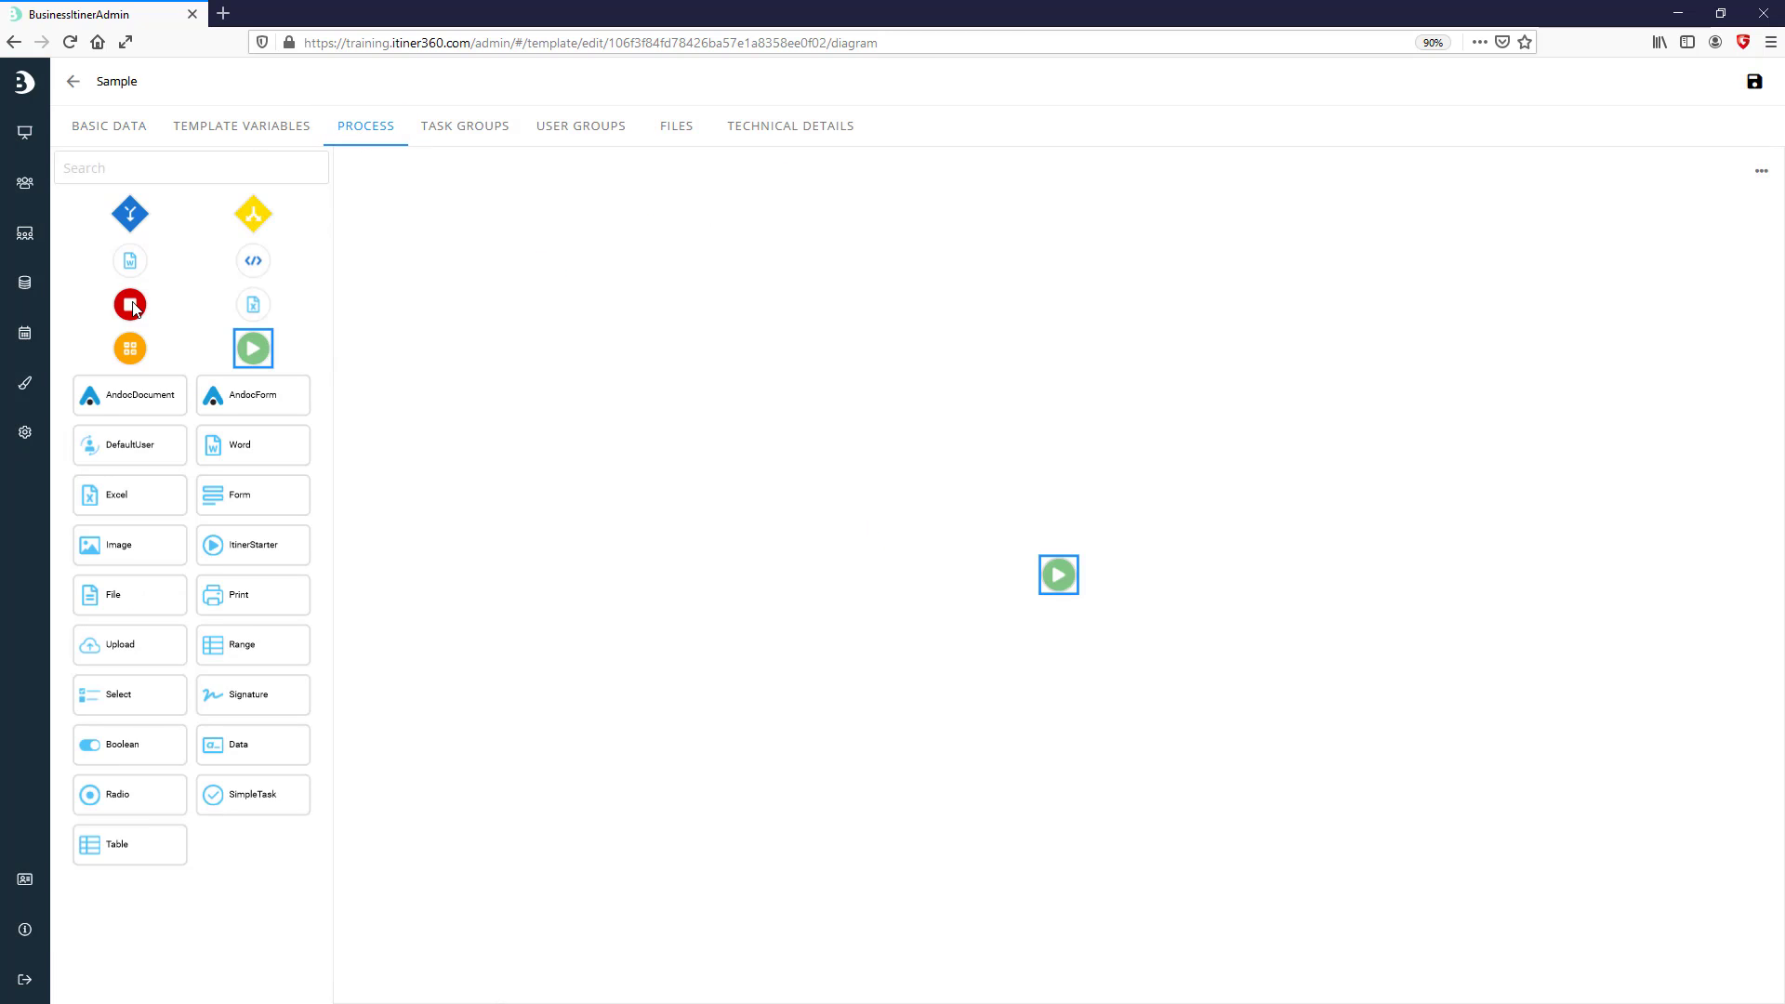
left_click_drag(133, 309, 1067, 683)
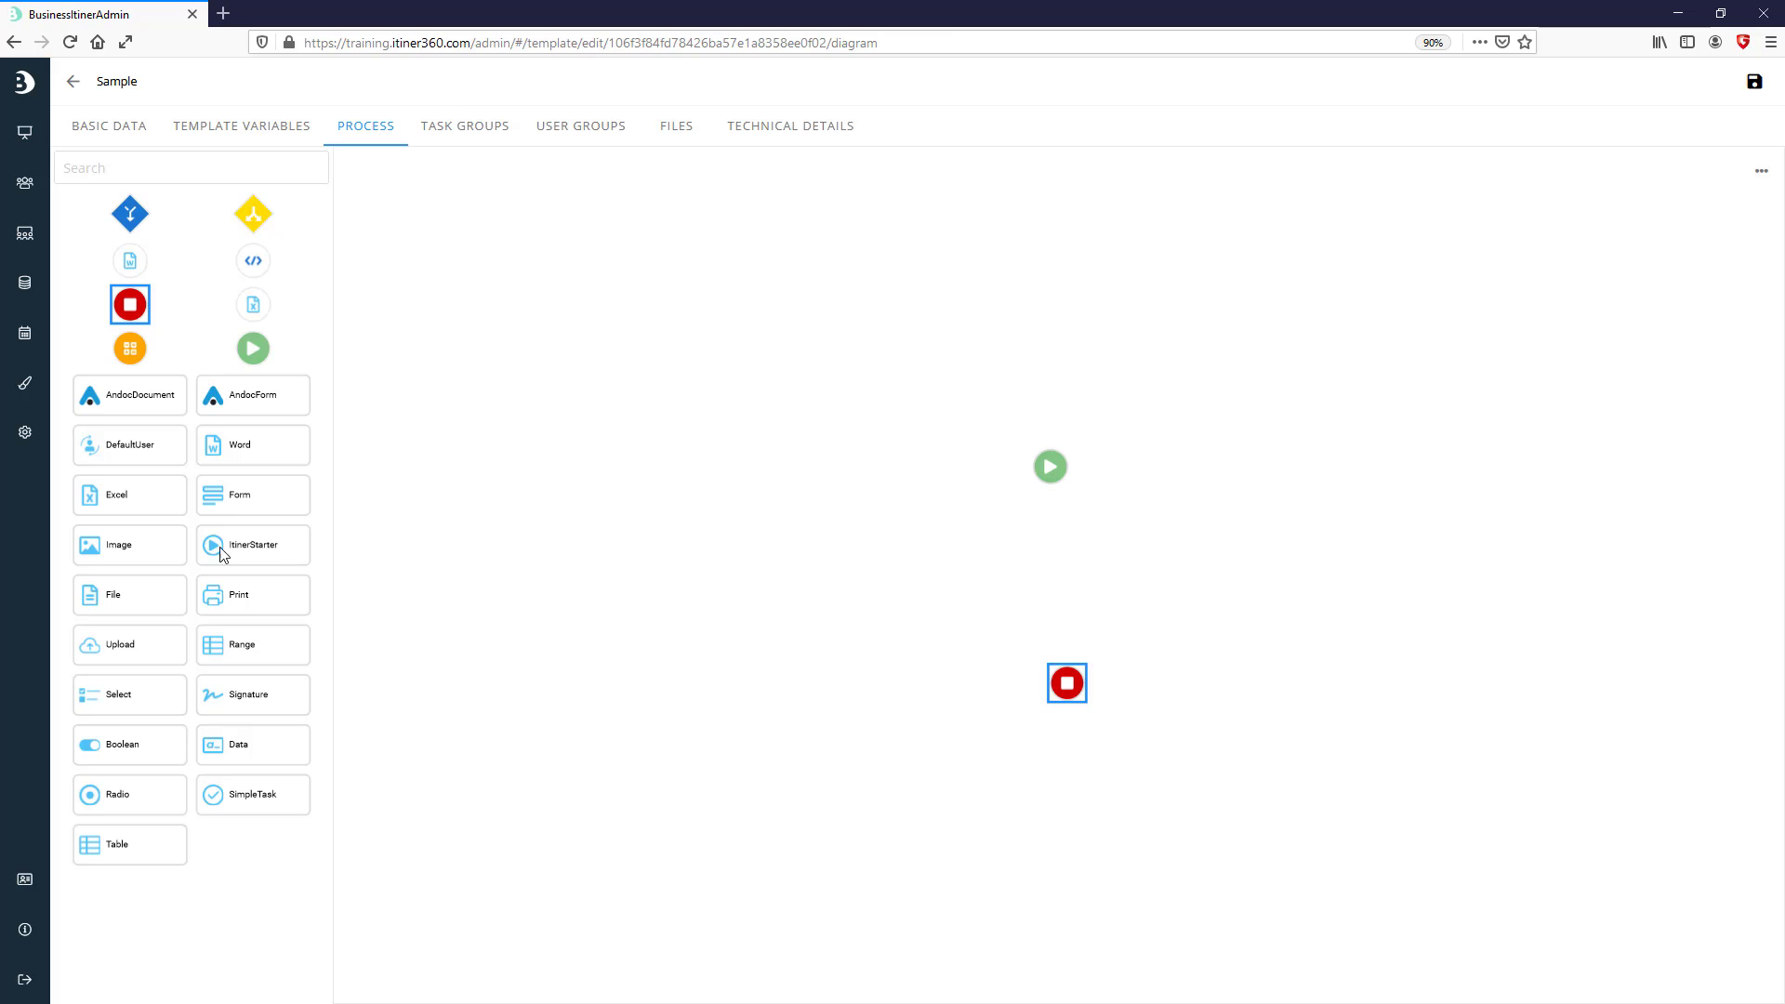
left_click_drag(252, 792, 1058, 561)
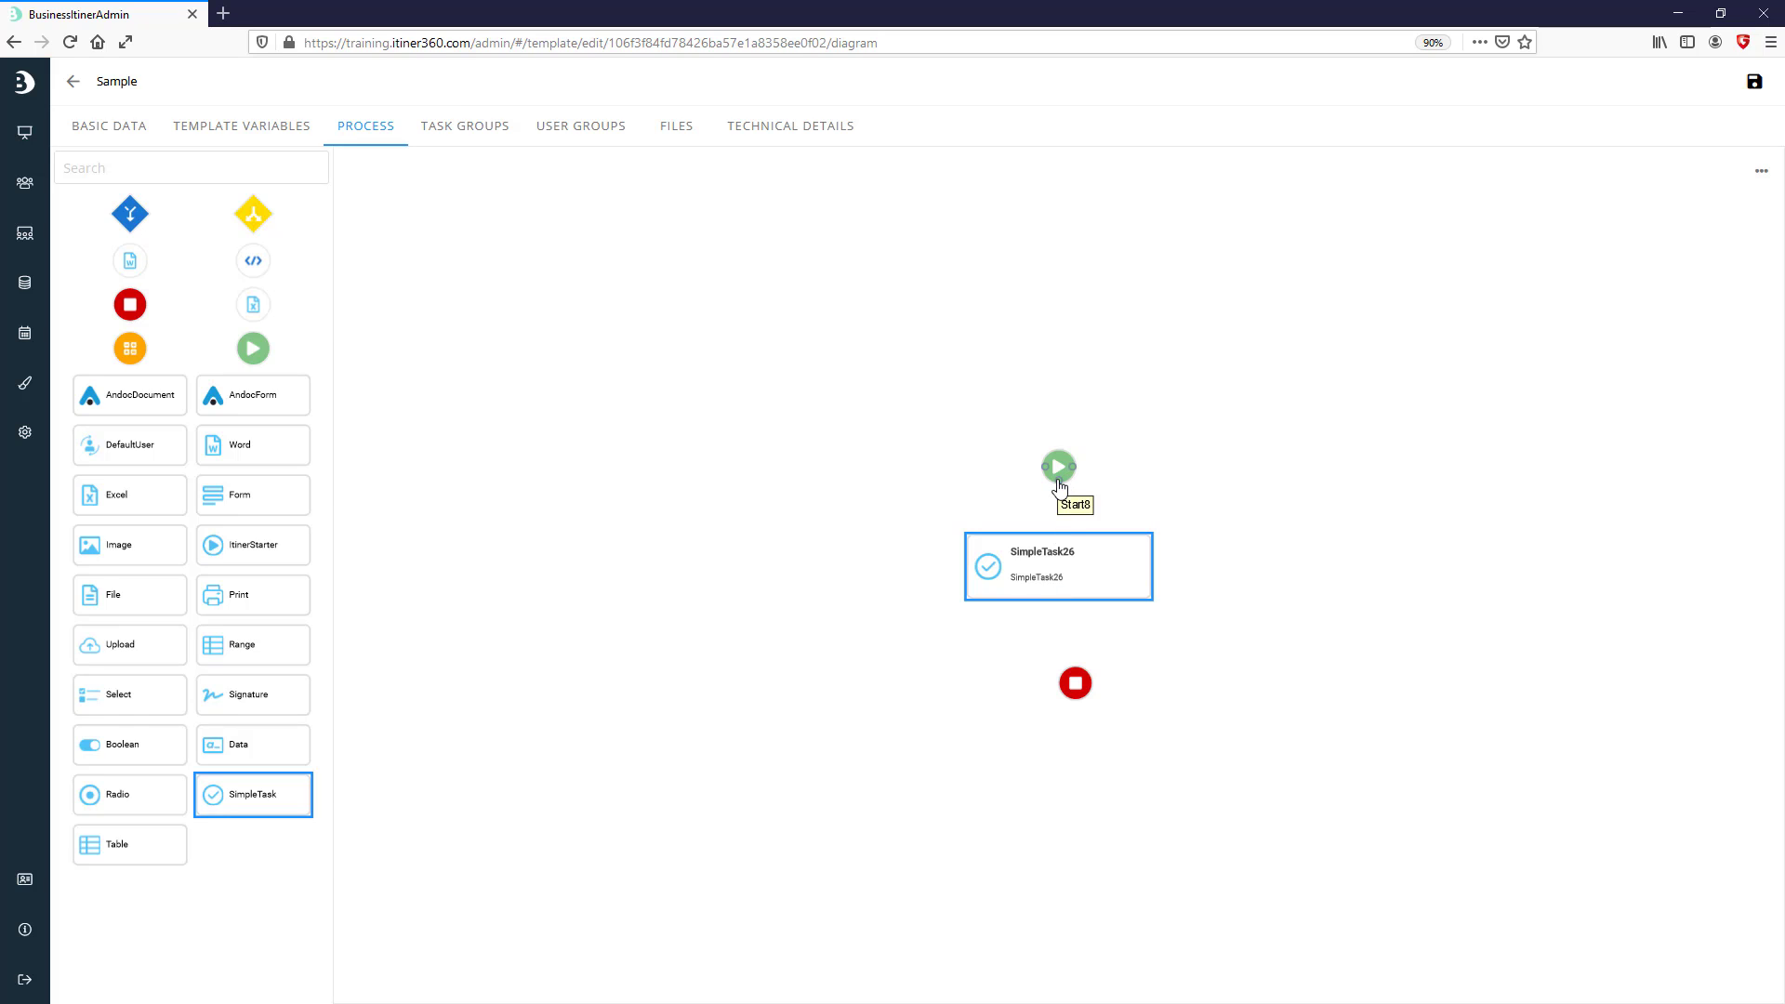
mouse_move(1056, 482)
left_mouse_down()
mouse_move(1075, 684)
mouse_move(1059, 685)
left_mouse_up()
- Title the SimpleTask "Please collect the tests from the students before they leave the classroom"
double_click(1031, 563)
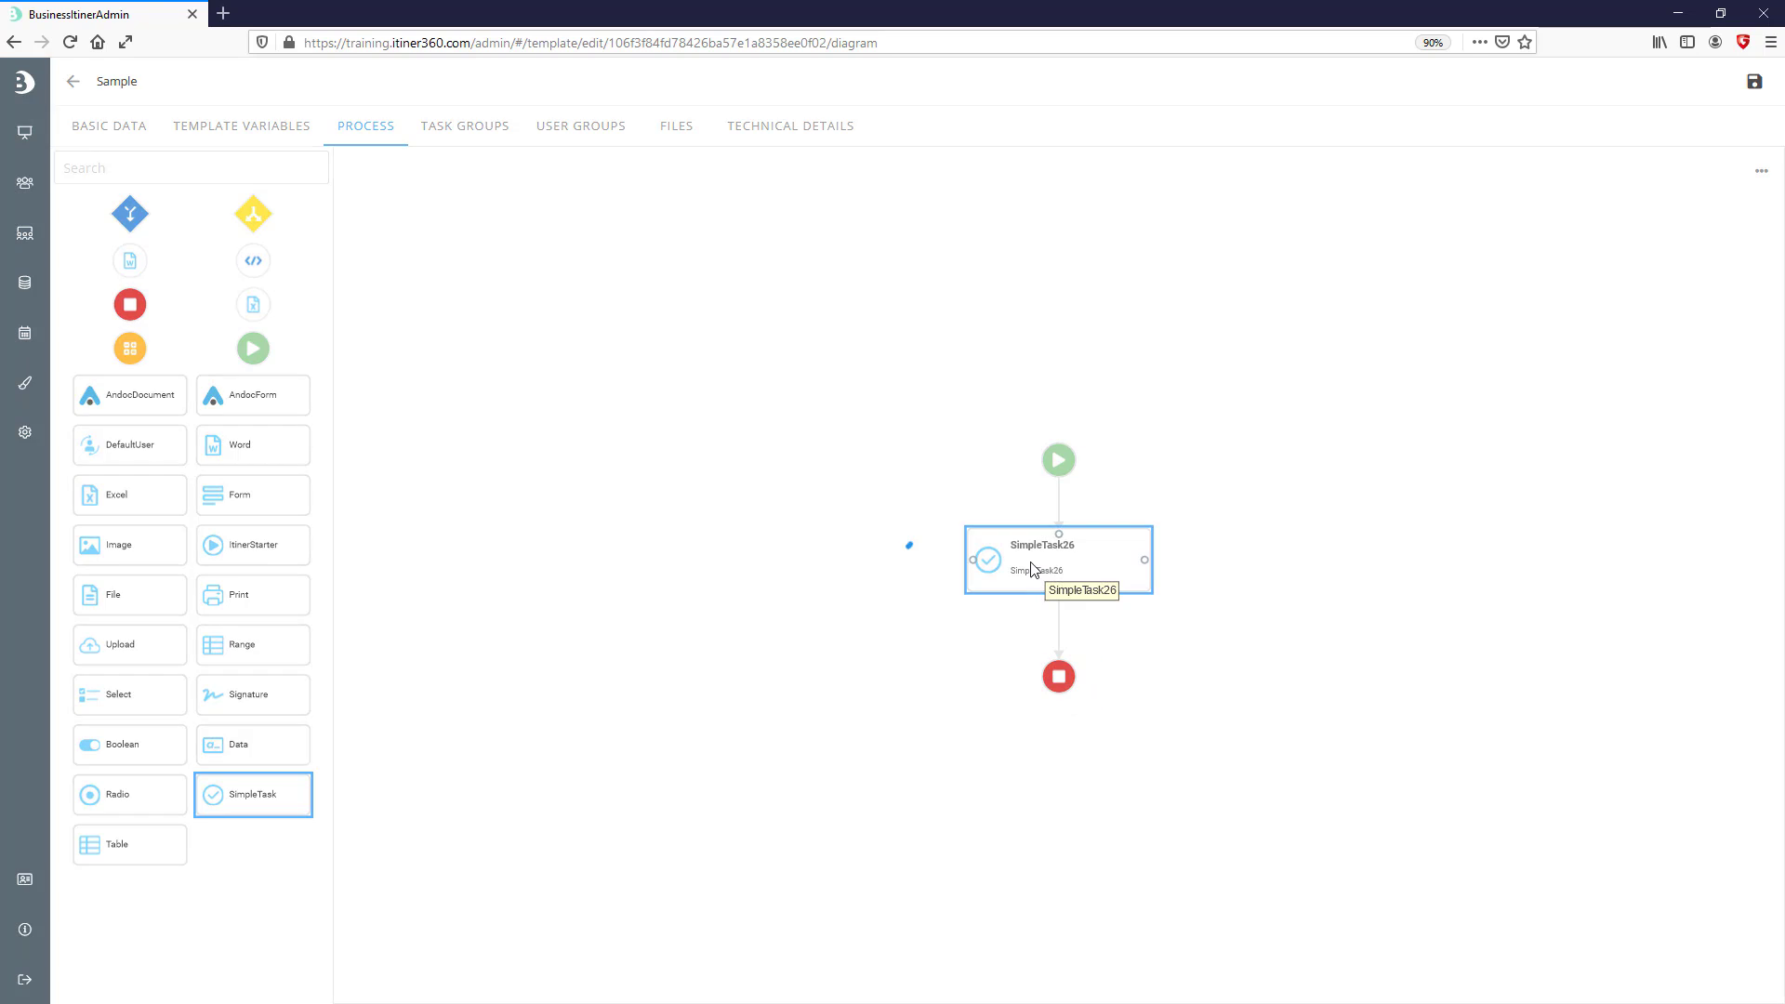
type("Please collect the t")
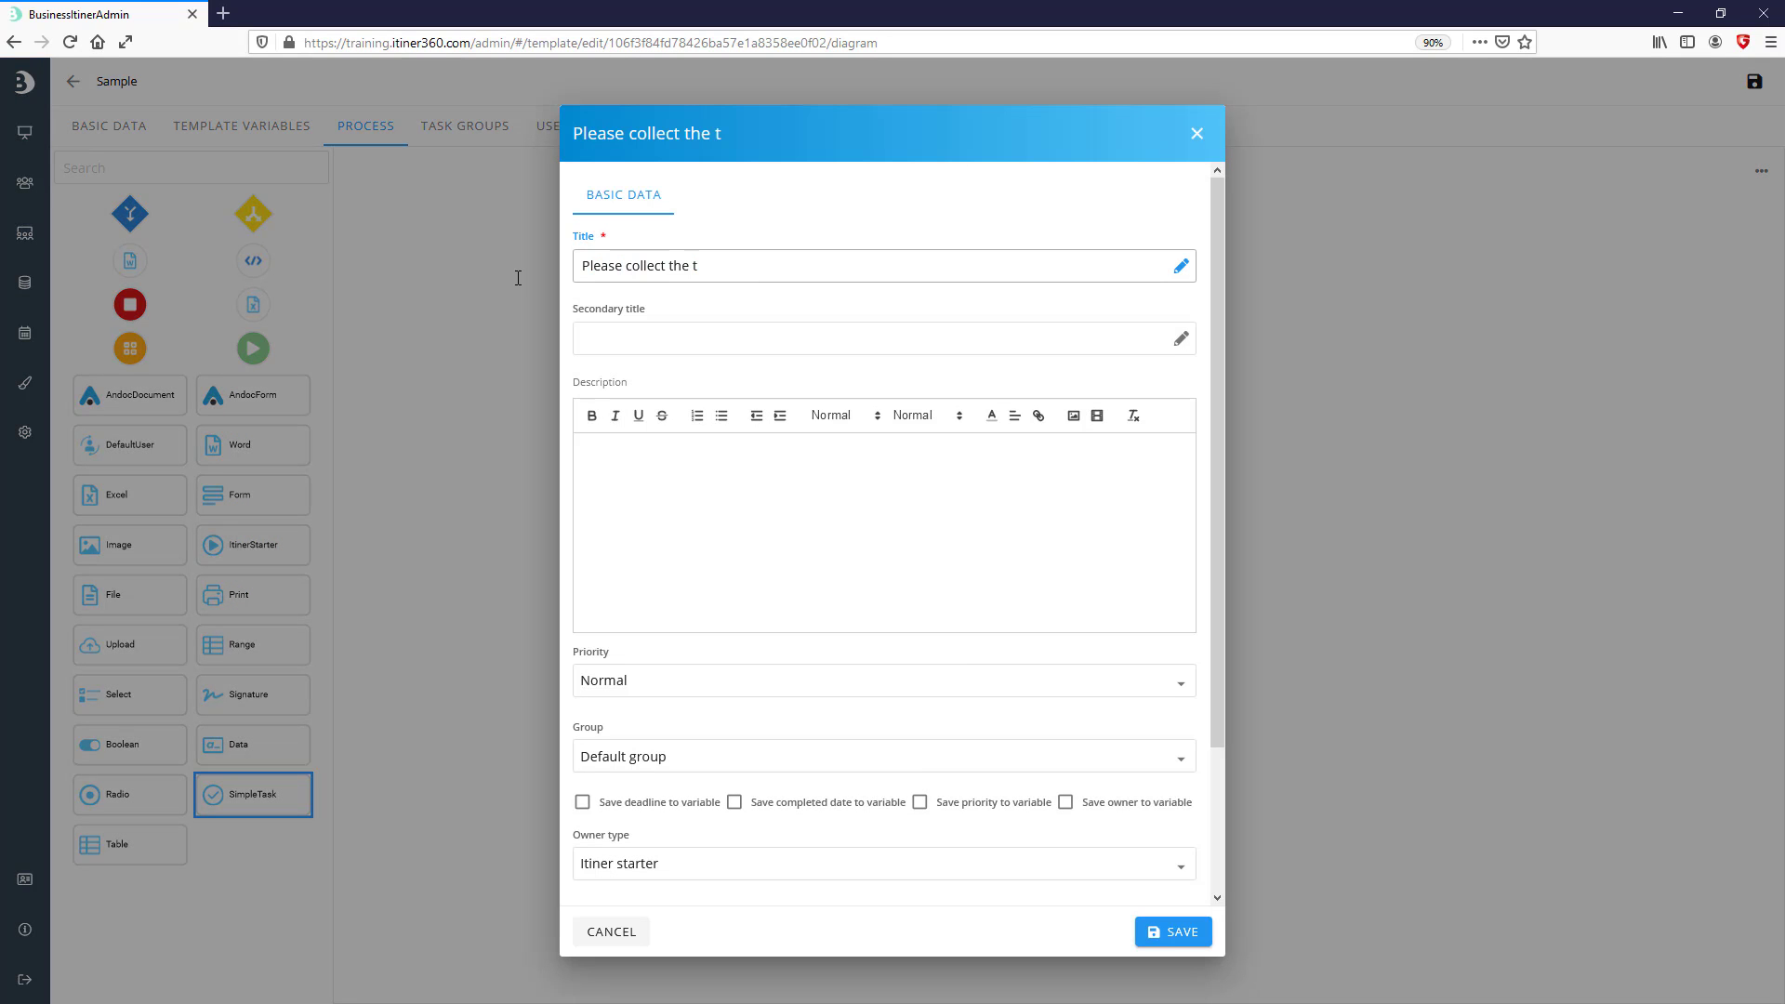
type("ests from the students before they lea")
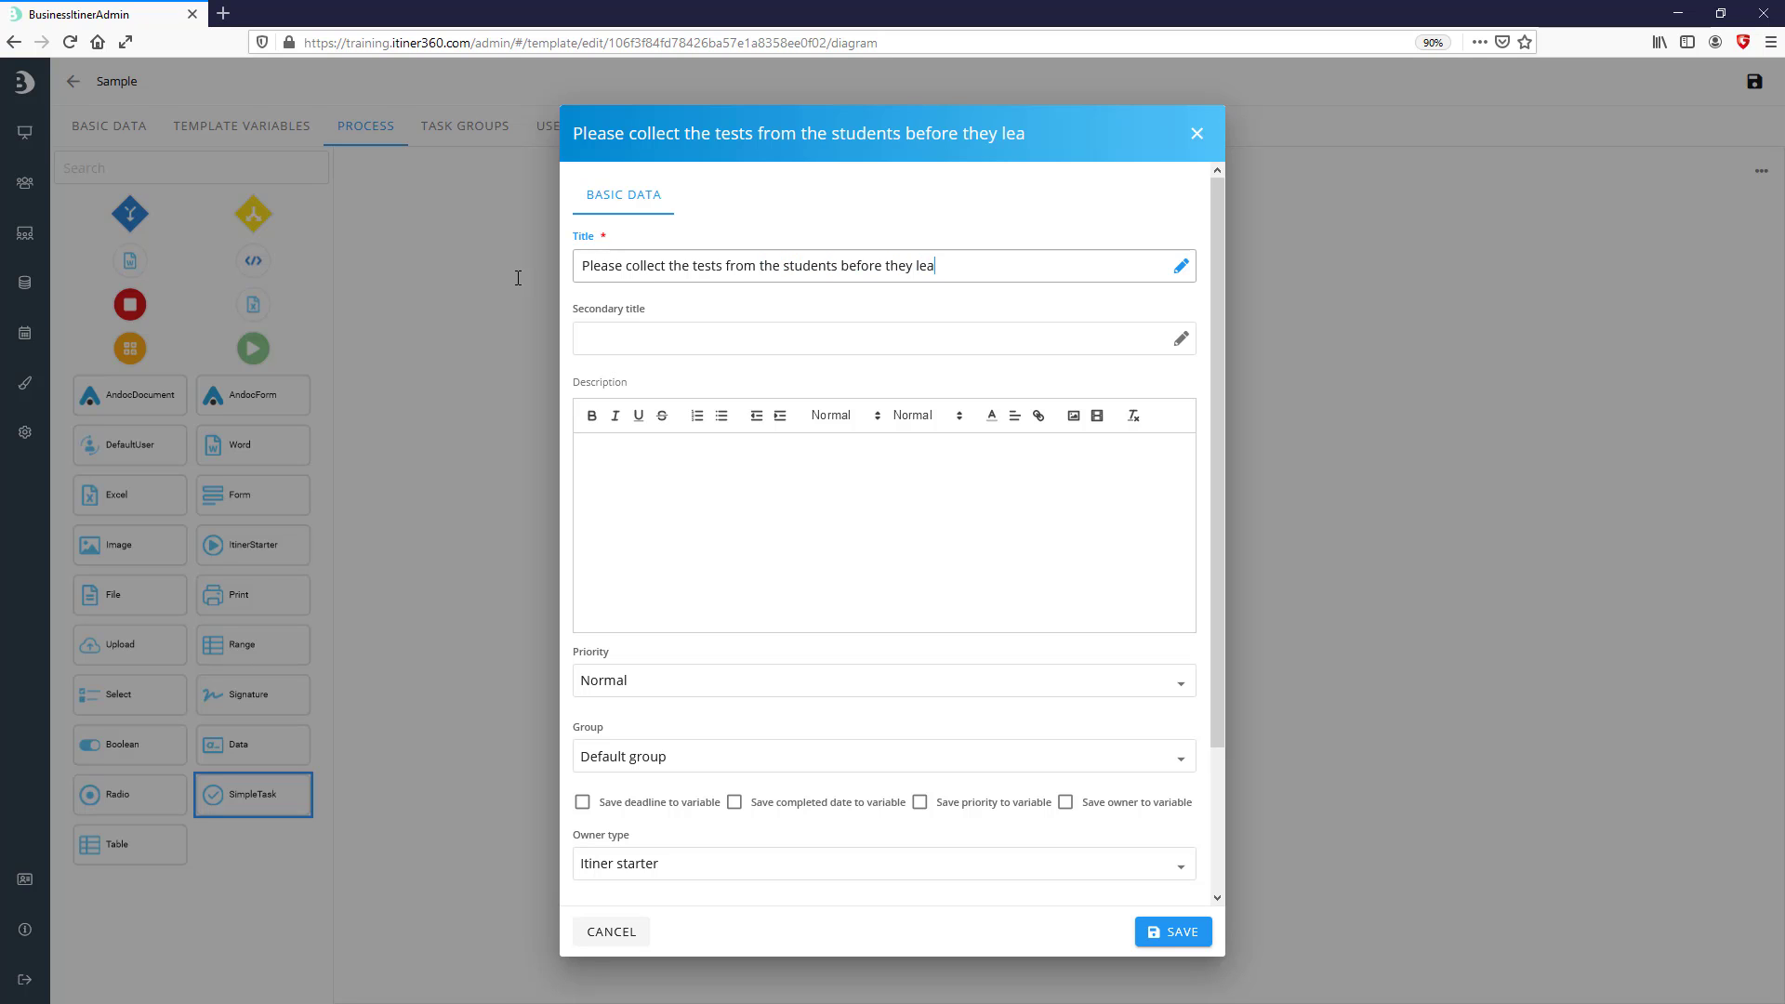
type("ve the classroom")
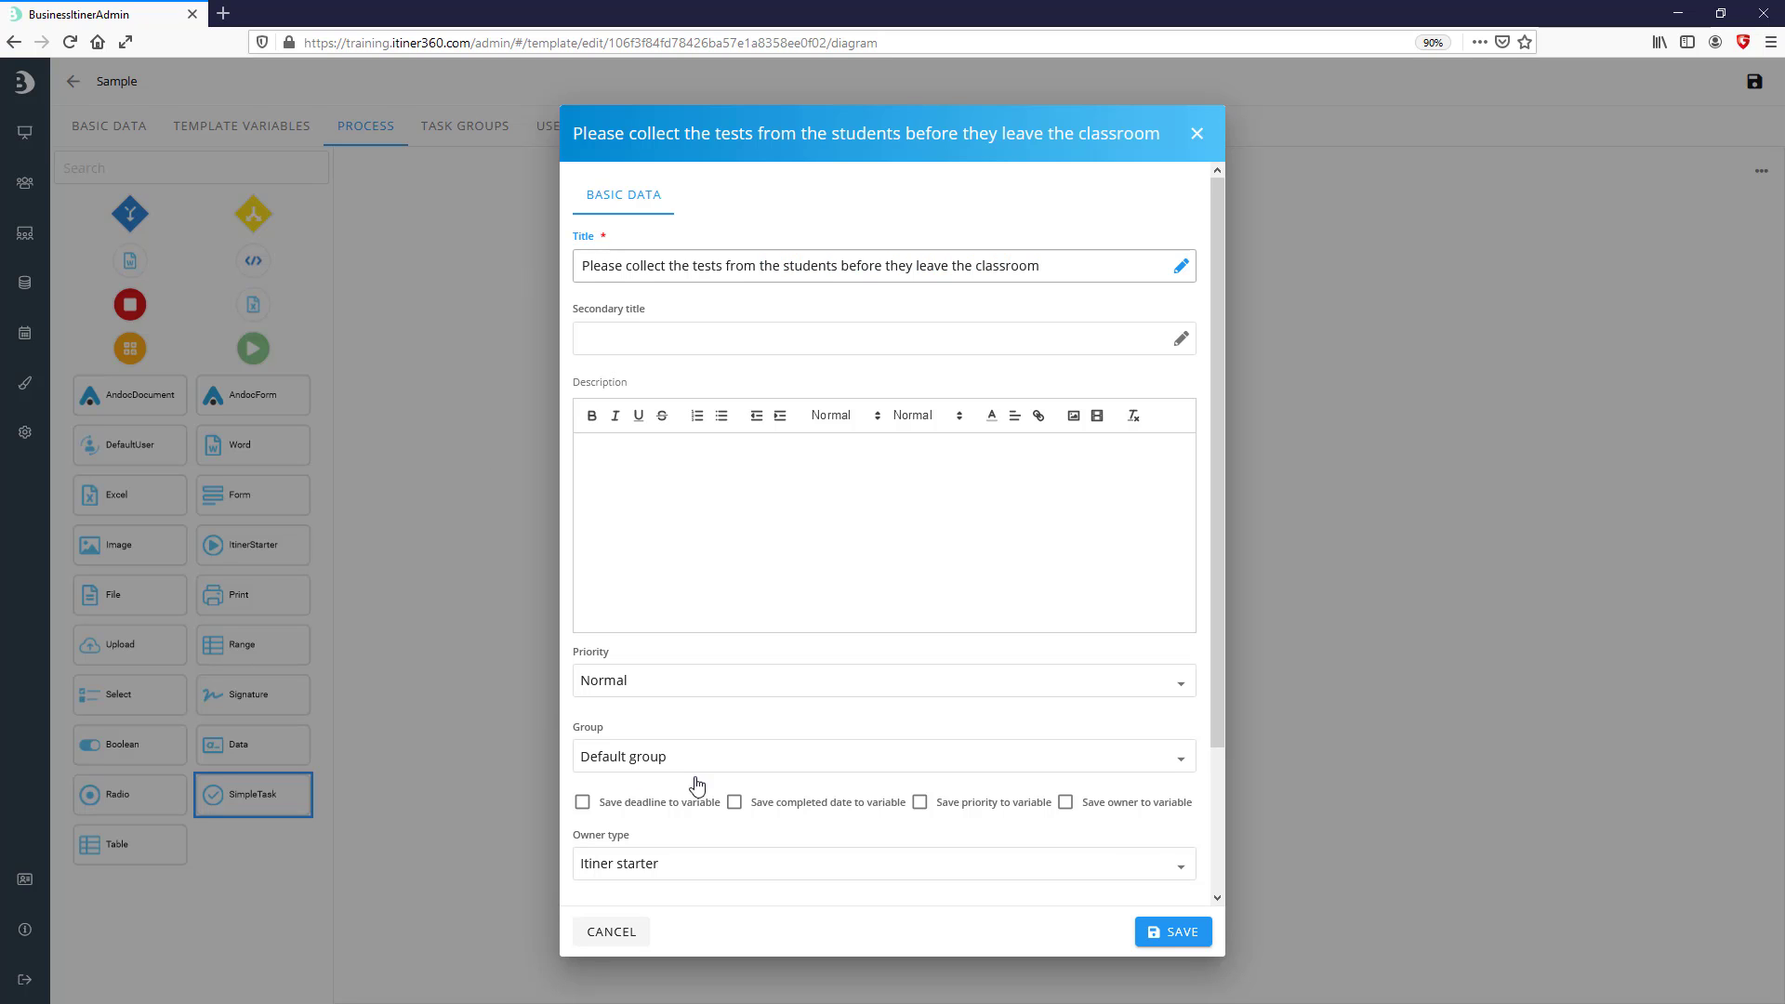
- Set the task's owner type to Specific user, choose the newly created user as default owner, and save the task
left_click(1178, 865)
left_click(699, 838)
scroll(1062, 666, "down", 3)
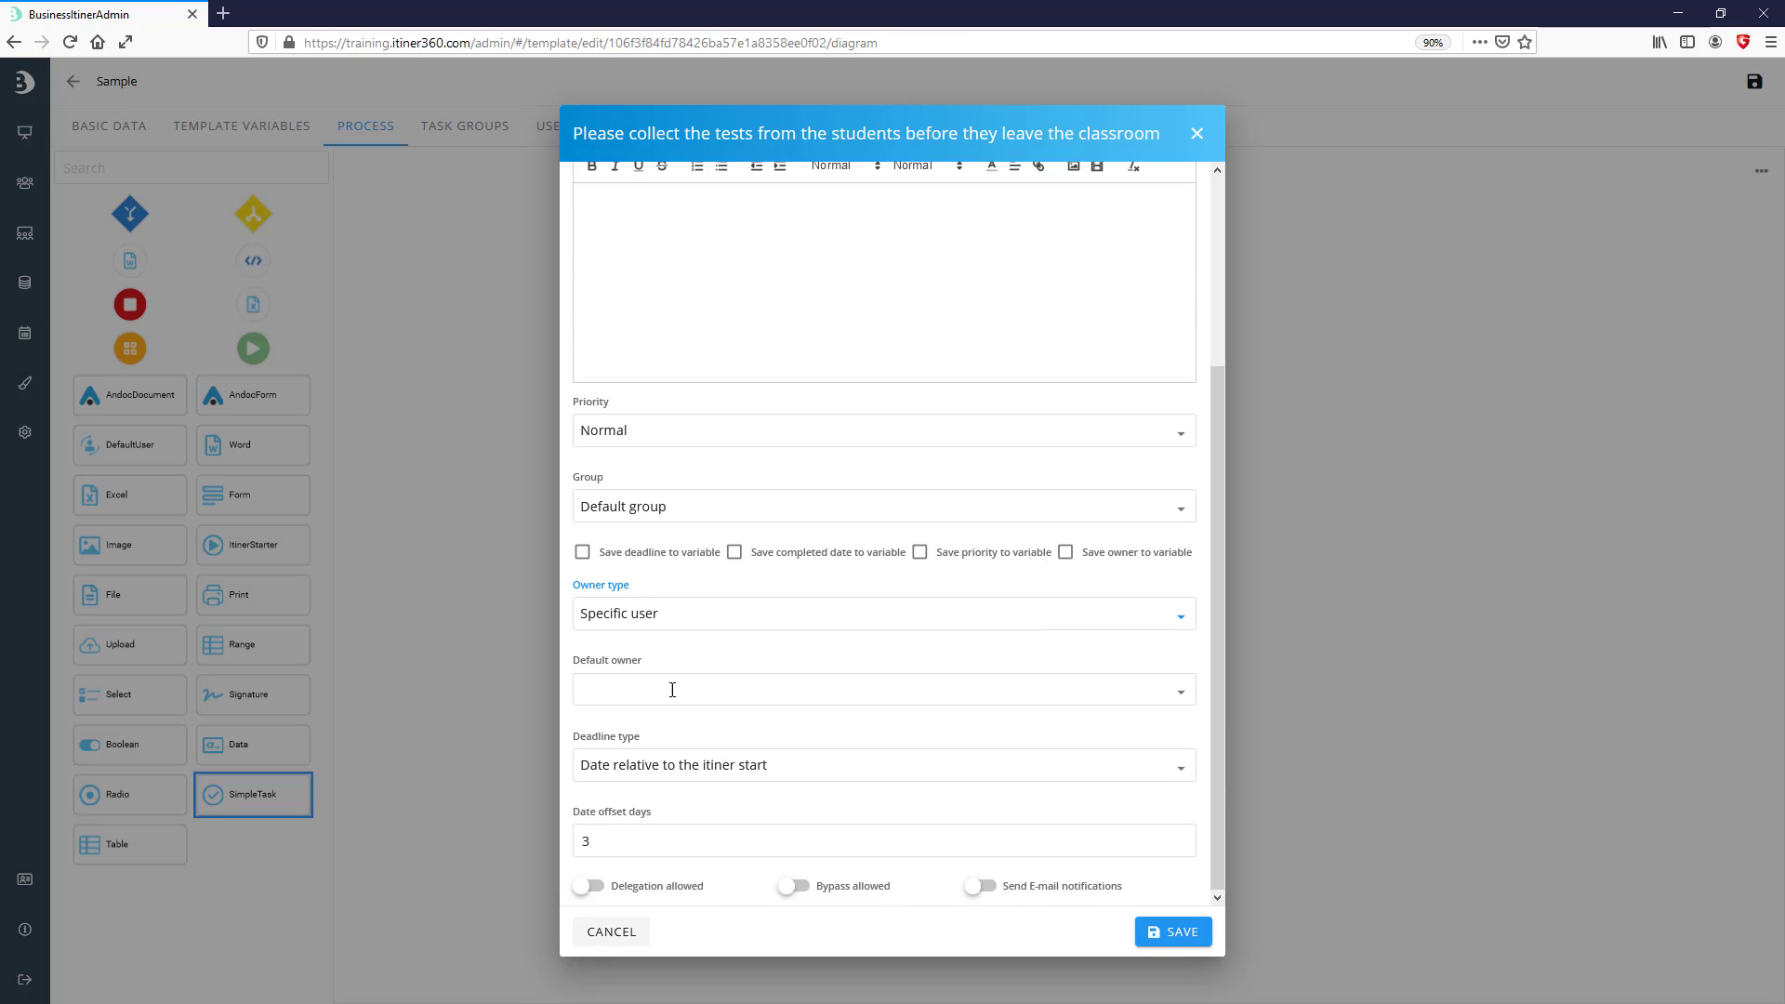
left_click(669, 684)
type("Ja")
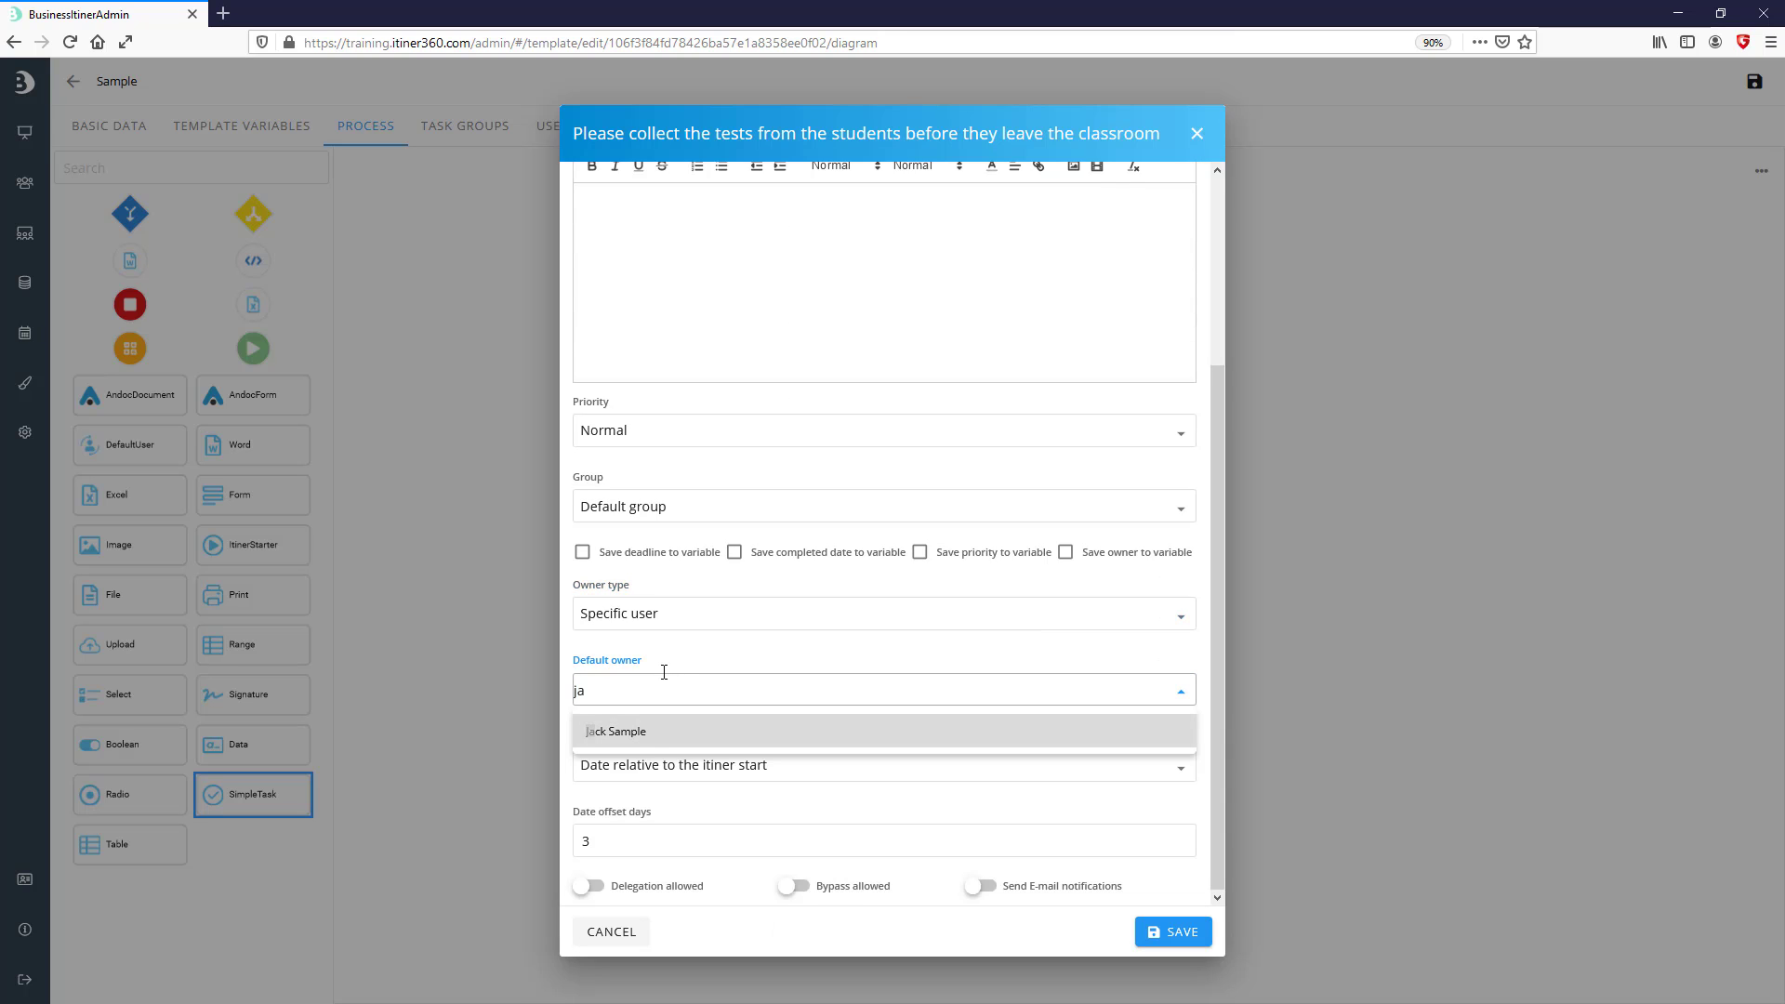
left_click(643, 734)
left_click(1138, 937)
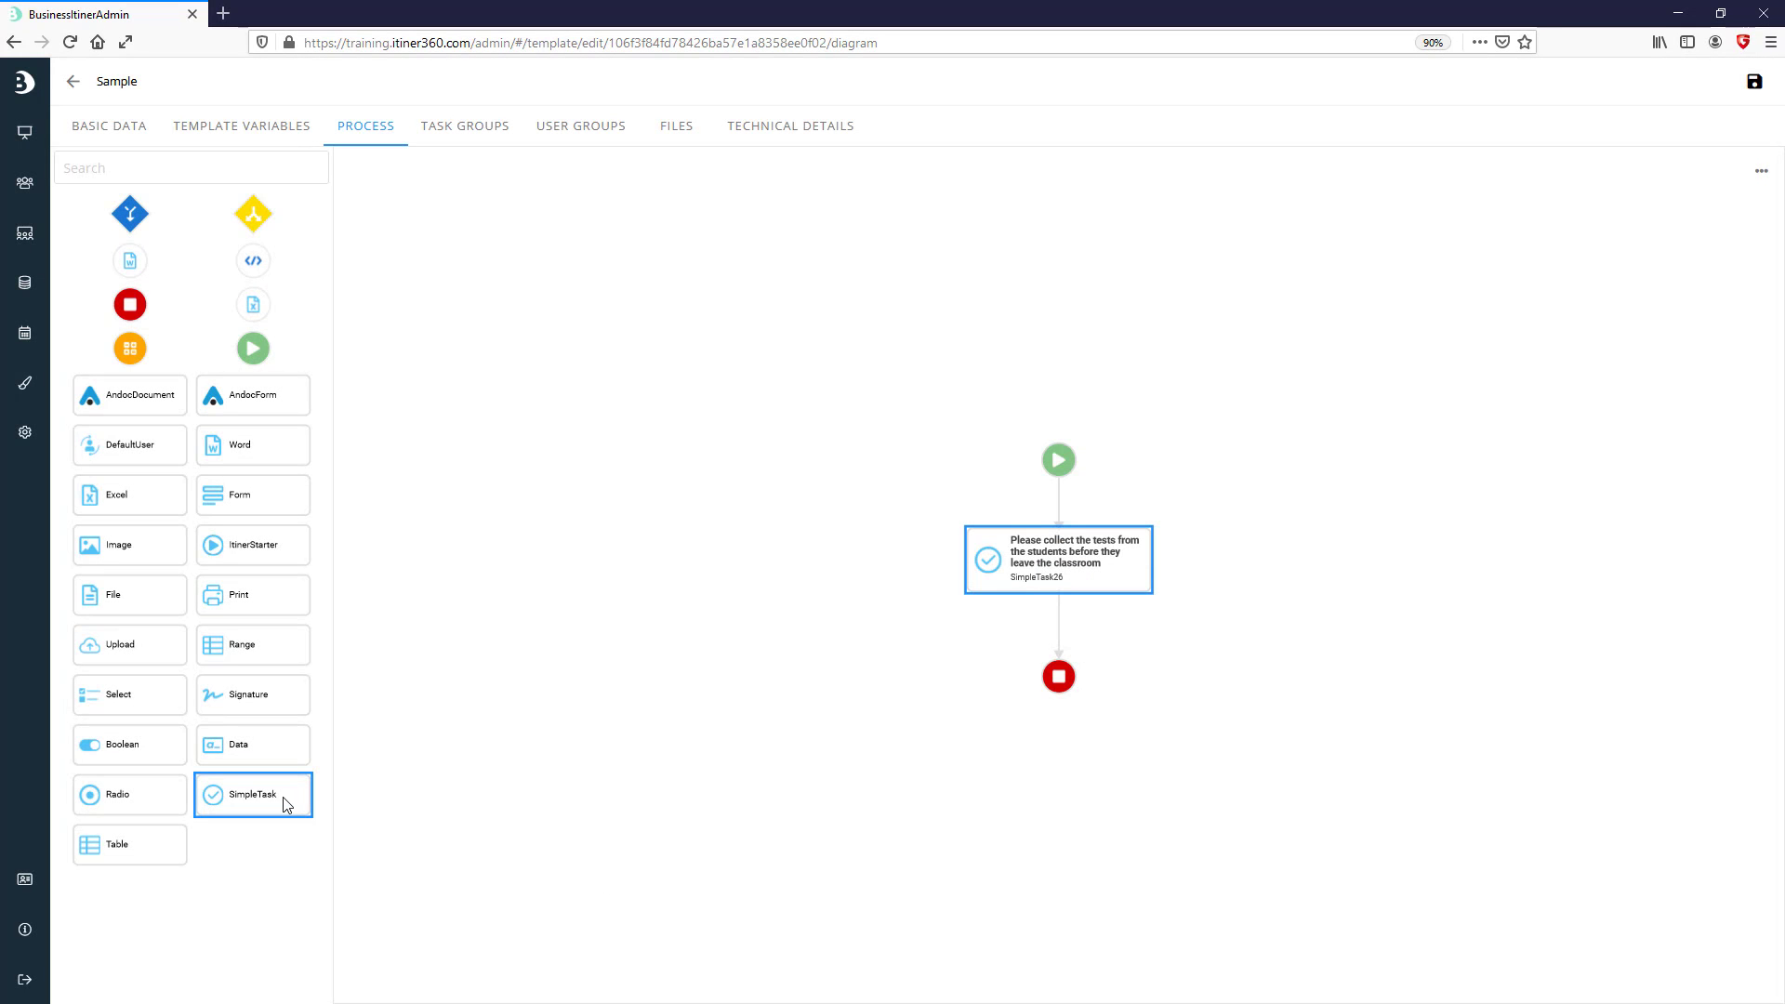
- Add a second SimpleTask titled "Register the name of all students who submitted the test, then forward the sheets to Professor" plus the professor's surname
left_click_drag(286, 805, 916, 674)
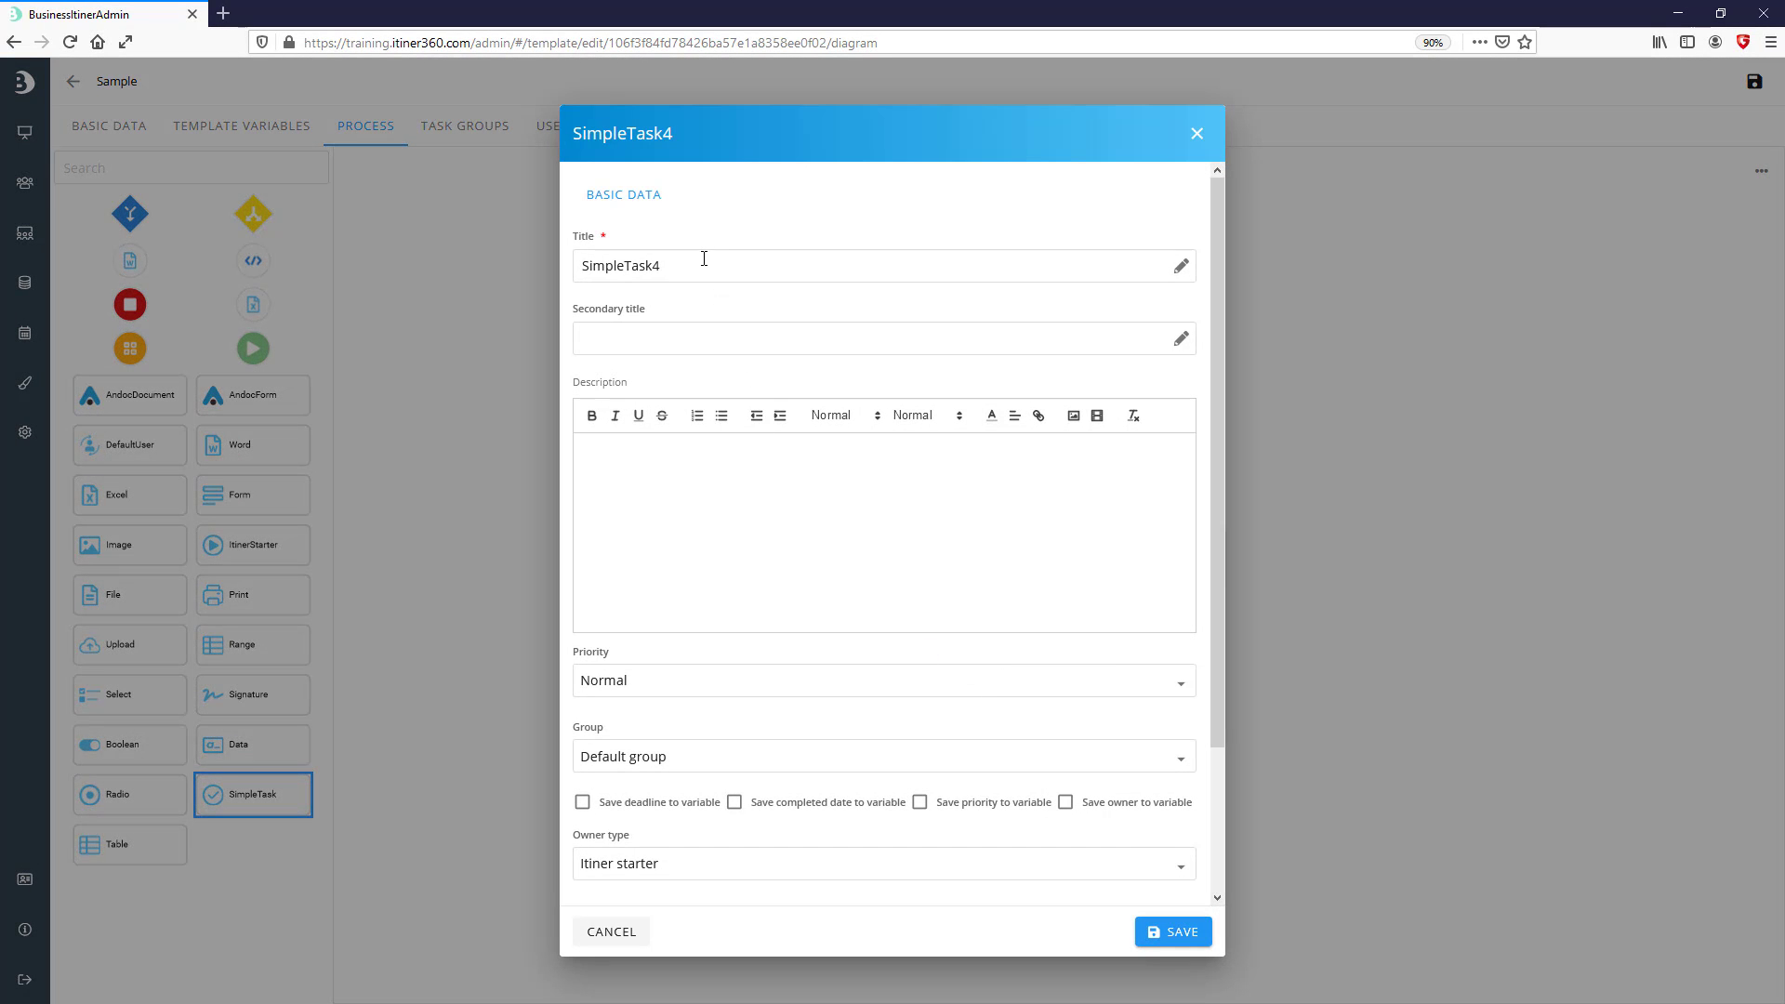
double_click(610, 269)
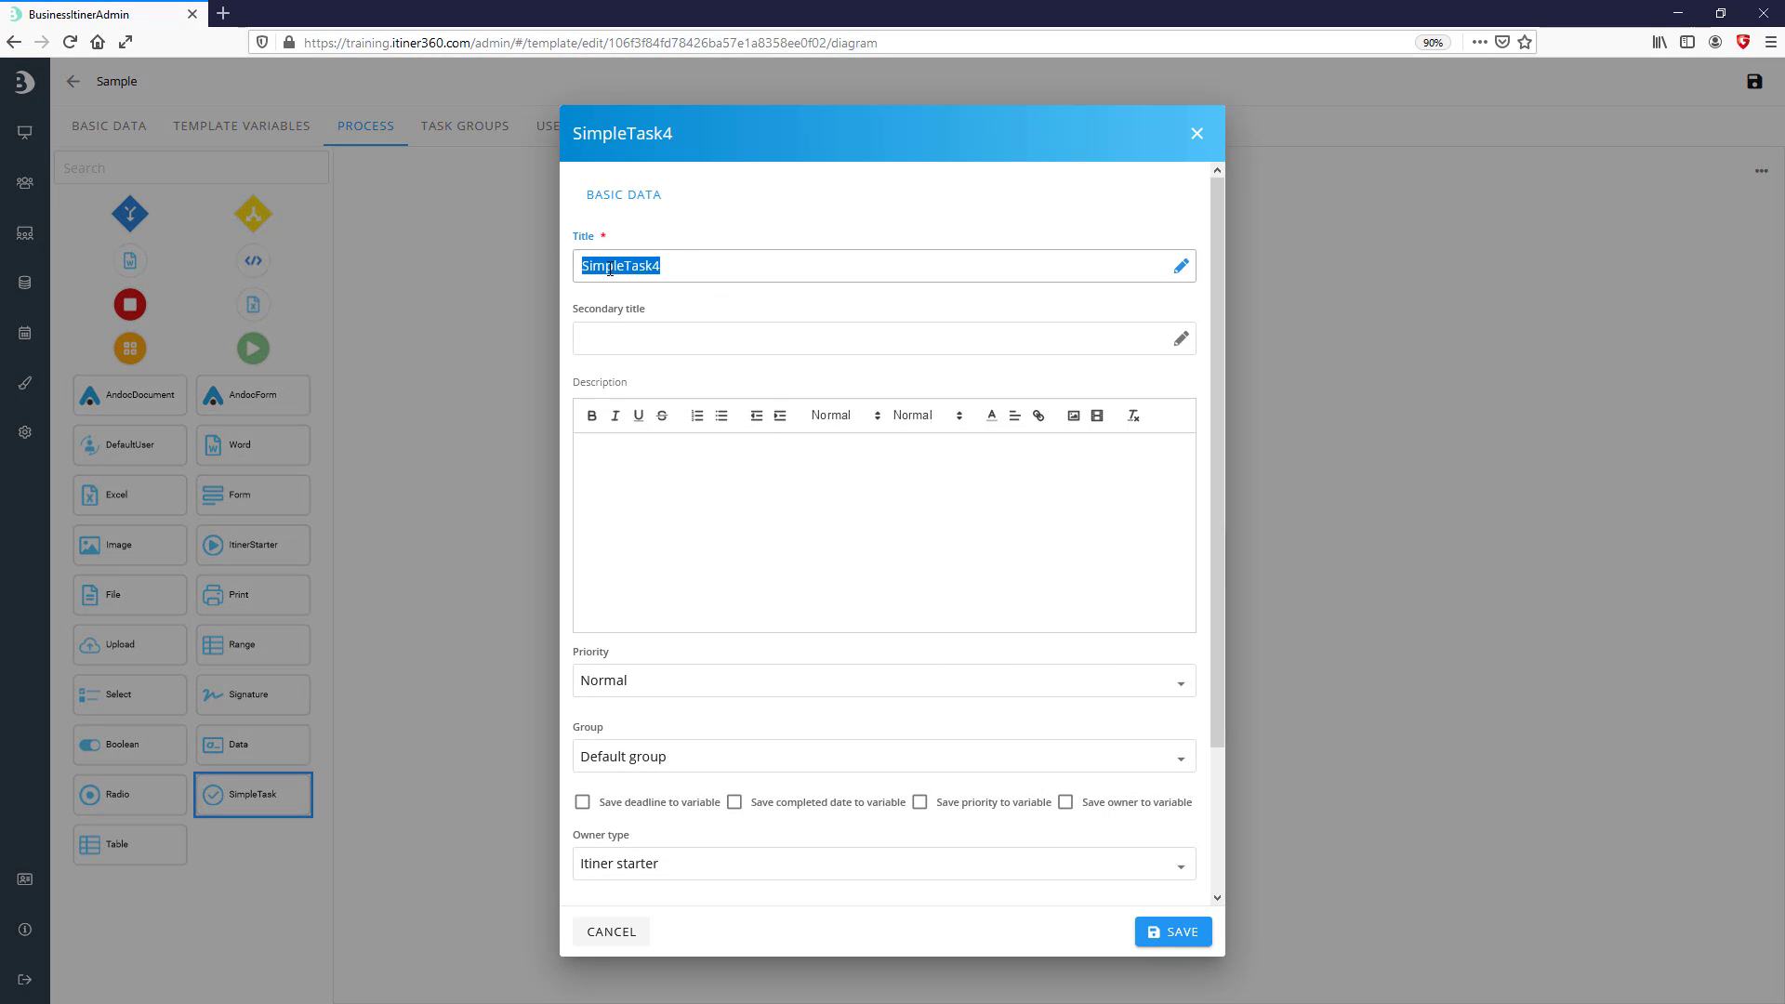
type("Register the name of ")
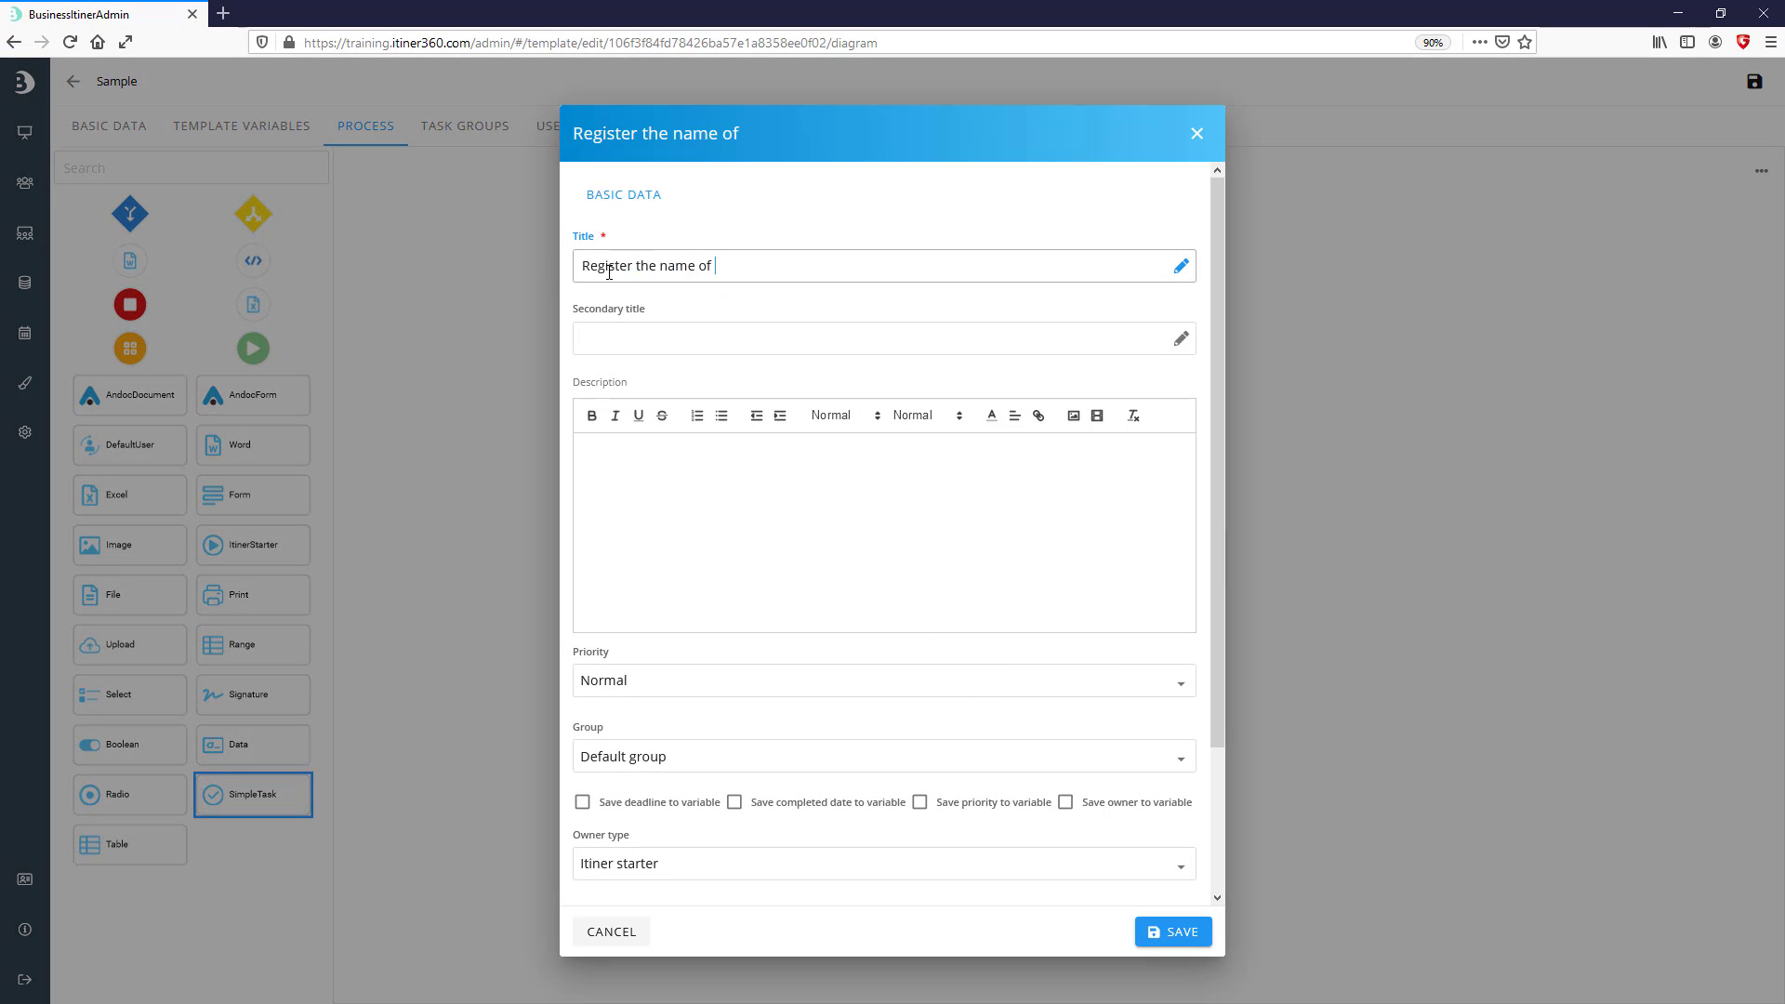
type("all students who submitted")
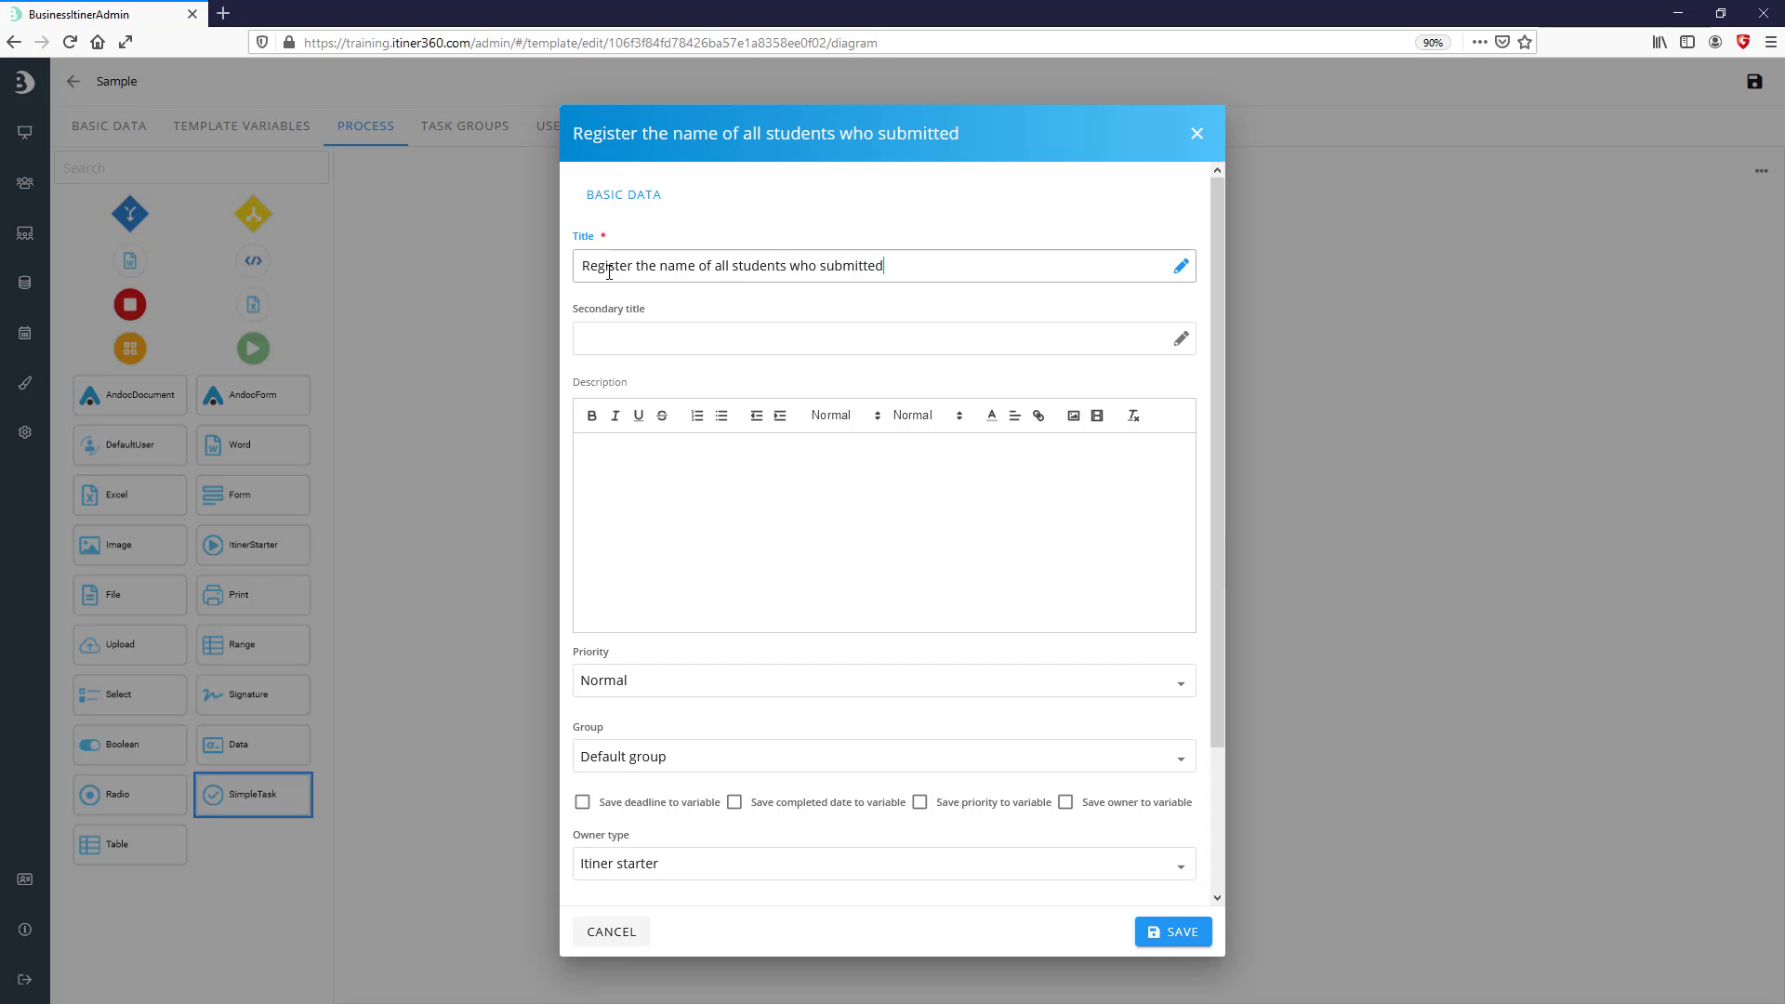
type(" the test, then forward the")
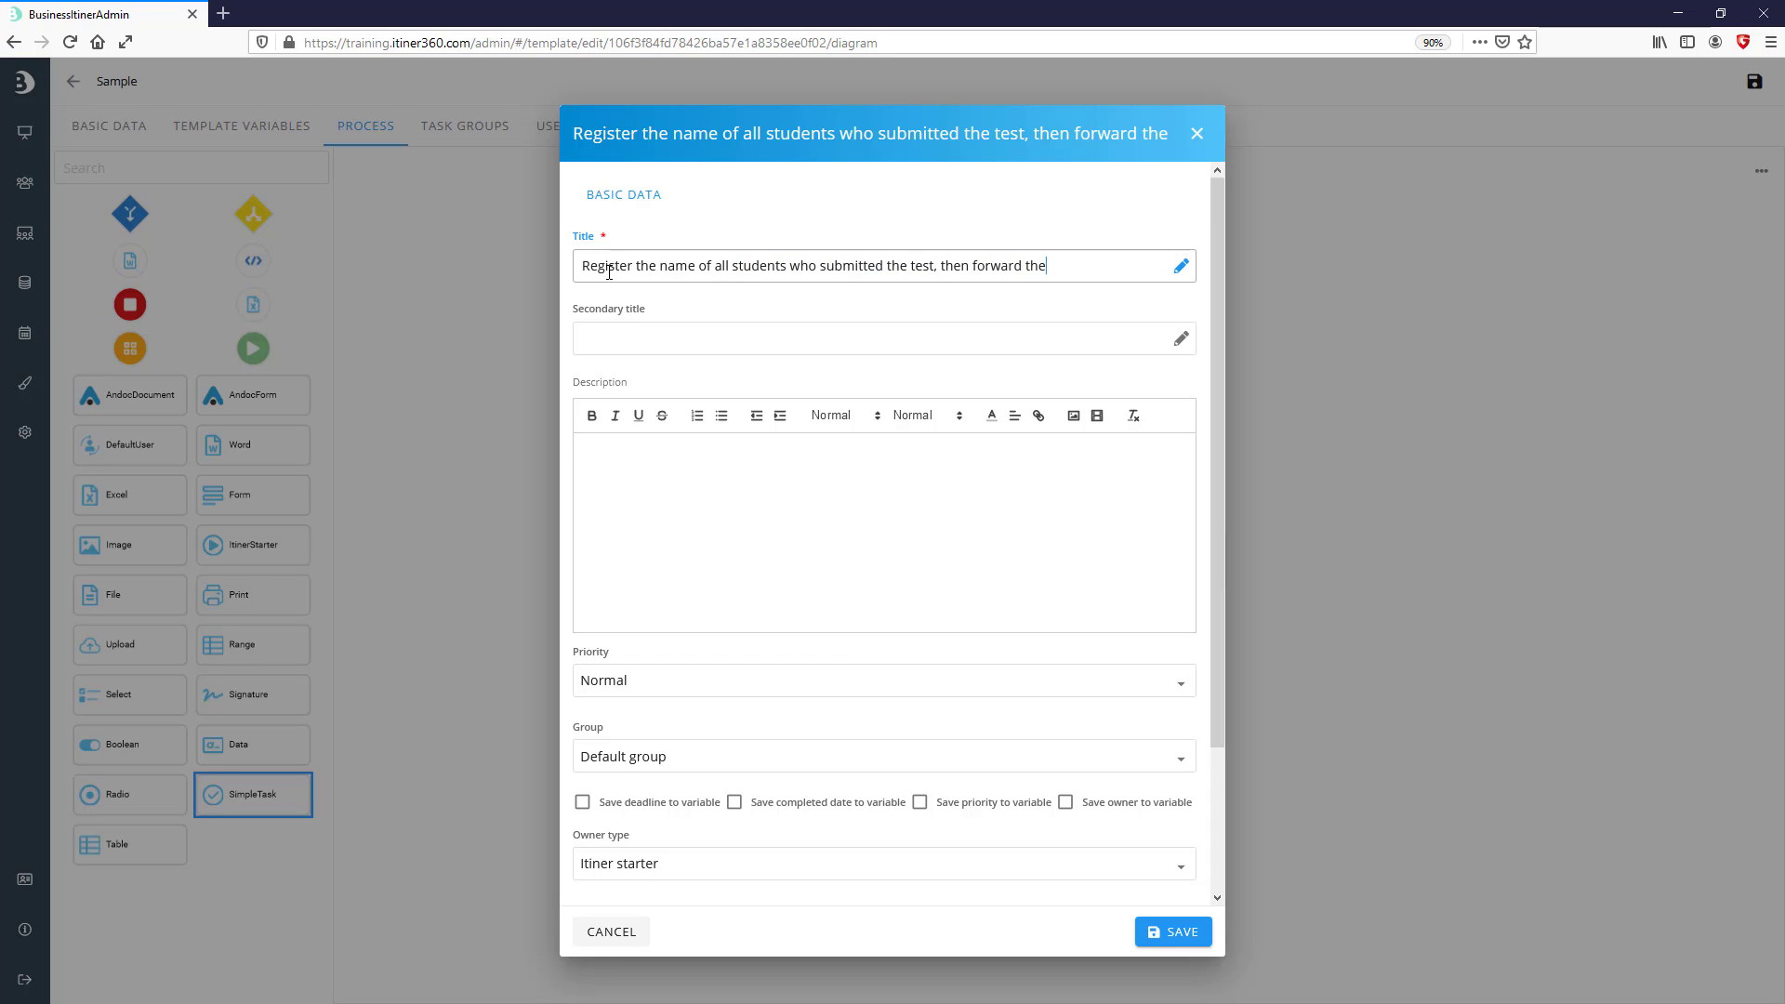
type(" sheets to Professor We")
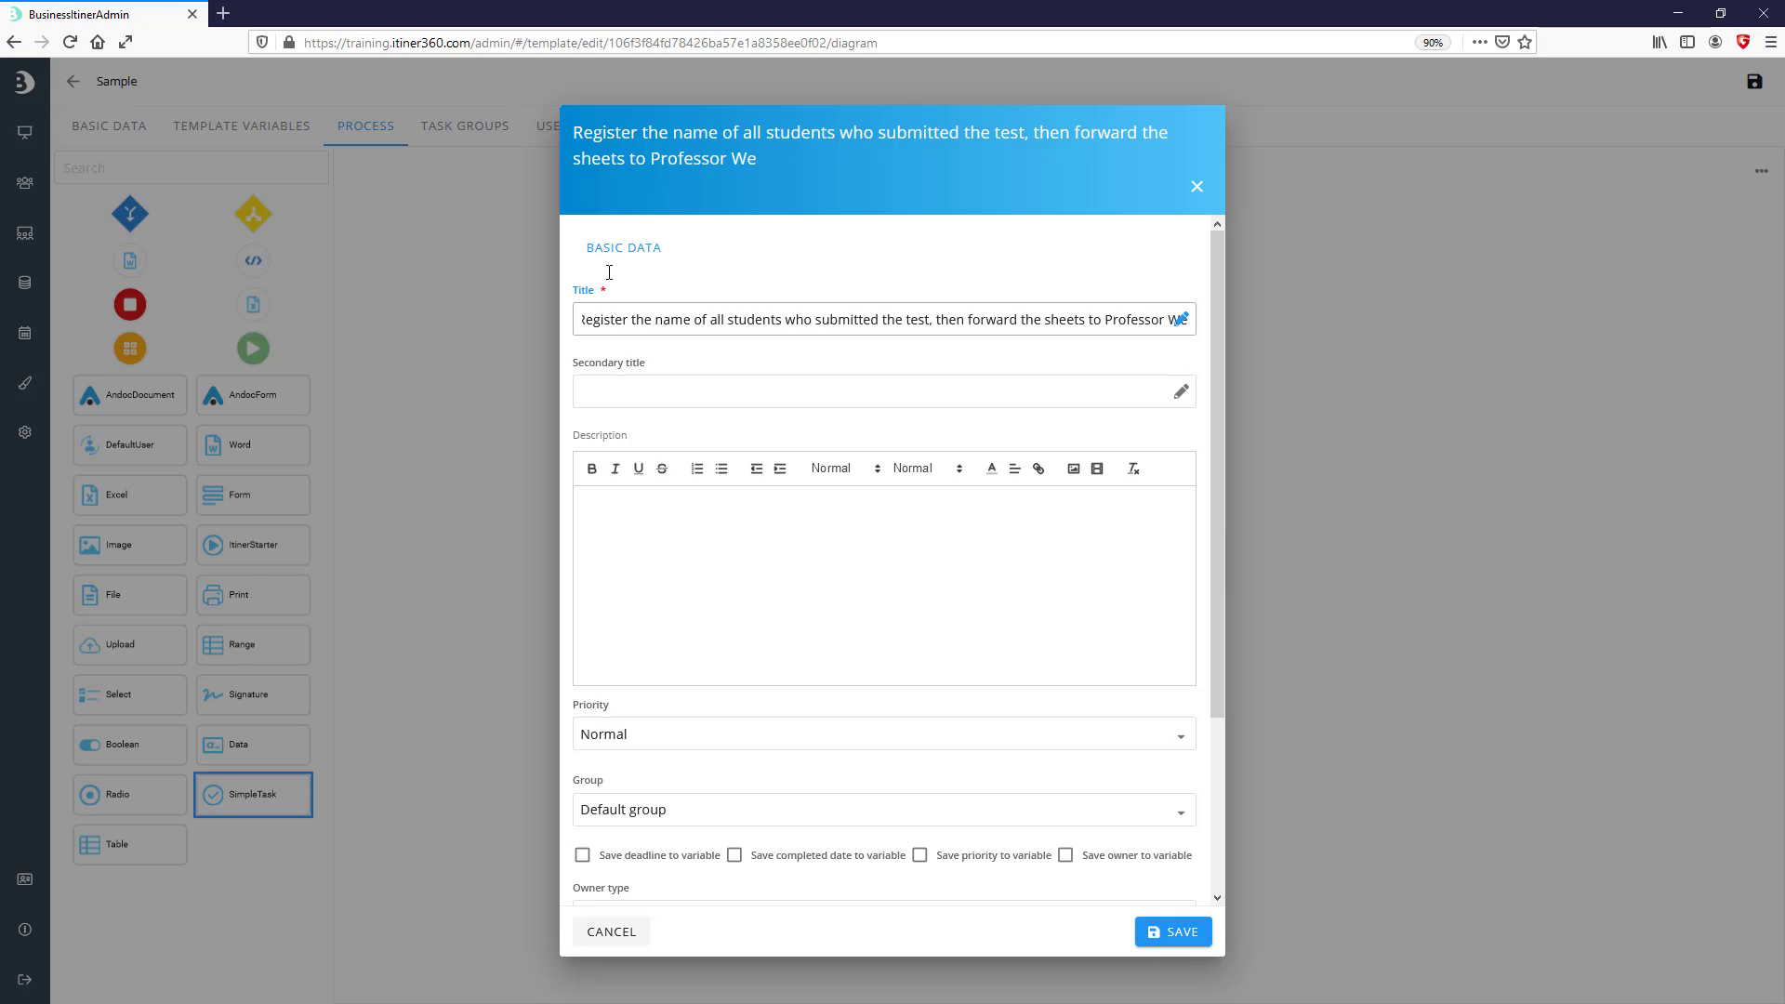
type("aver")
- Set the second task's owner type to Specific user, choose the newly created user as default owner, and save the task
scroll(977, 397, "down", 3)
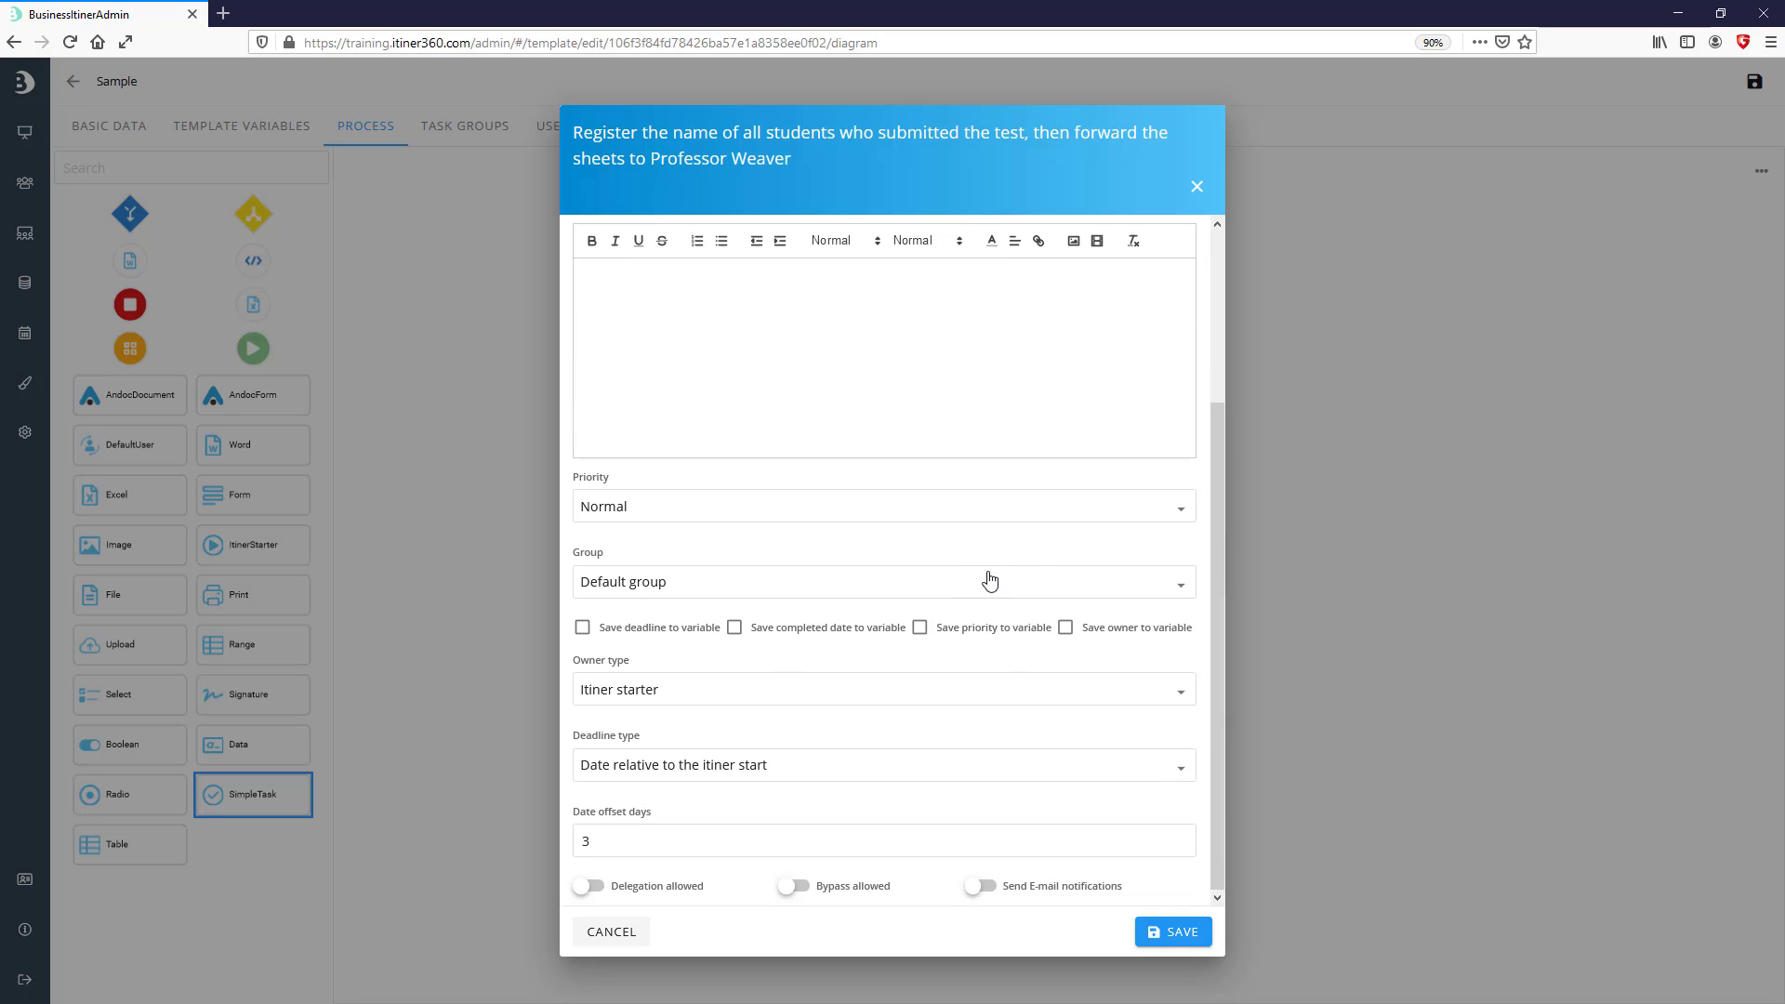
left_click(1191, 700)
left_click(742, 675)
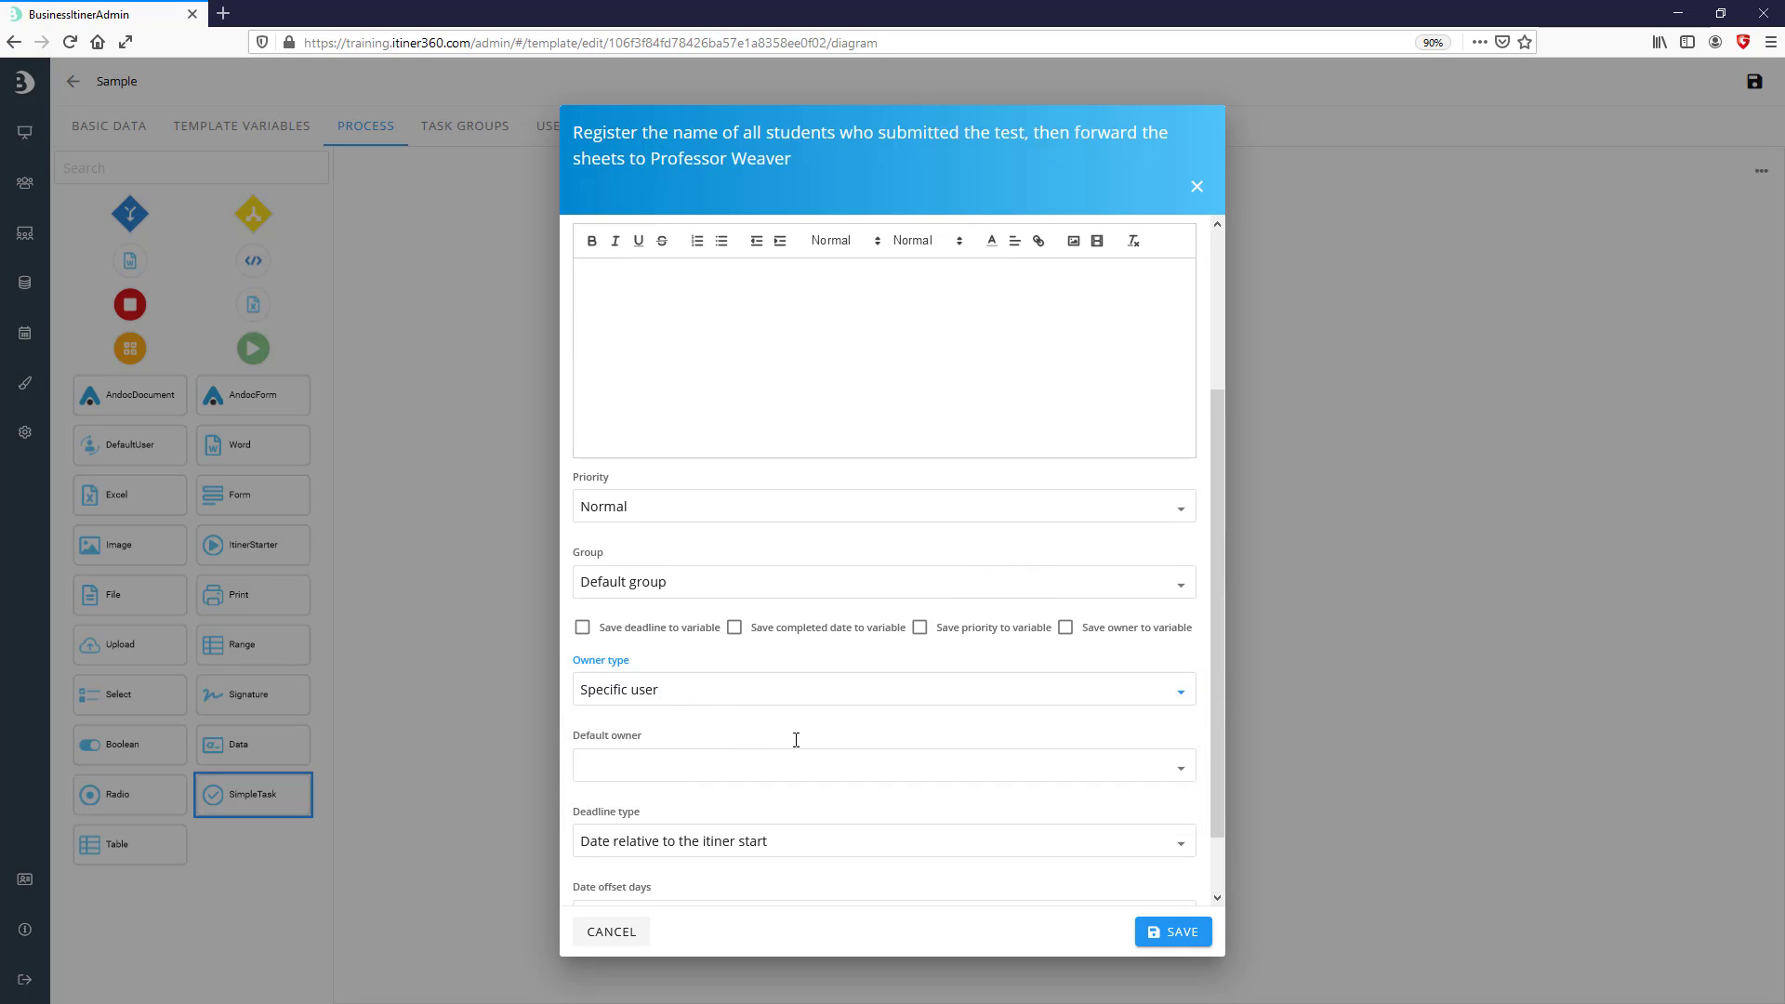
left_click(694, 763)
left_click(661, 704)
left_click(1174, 932)
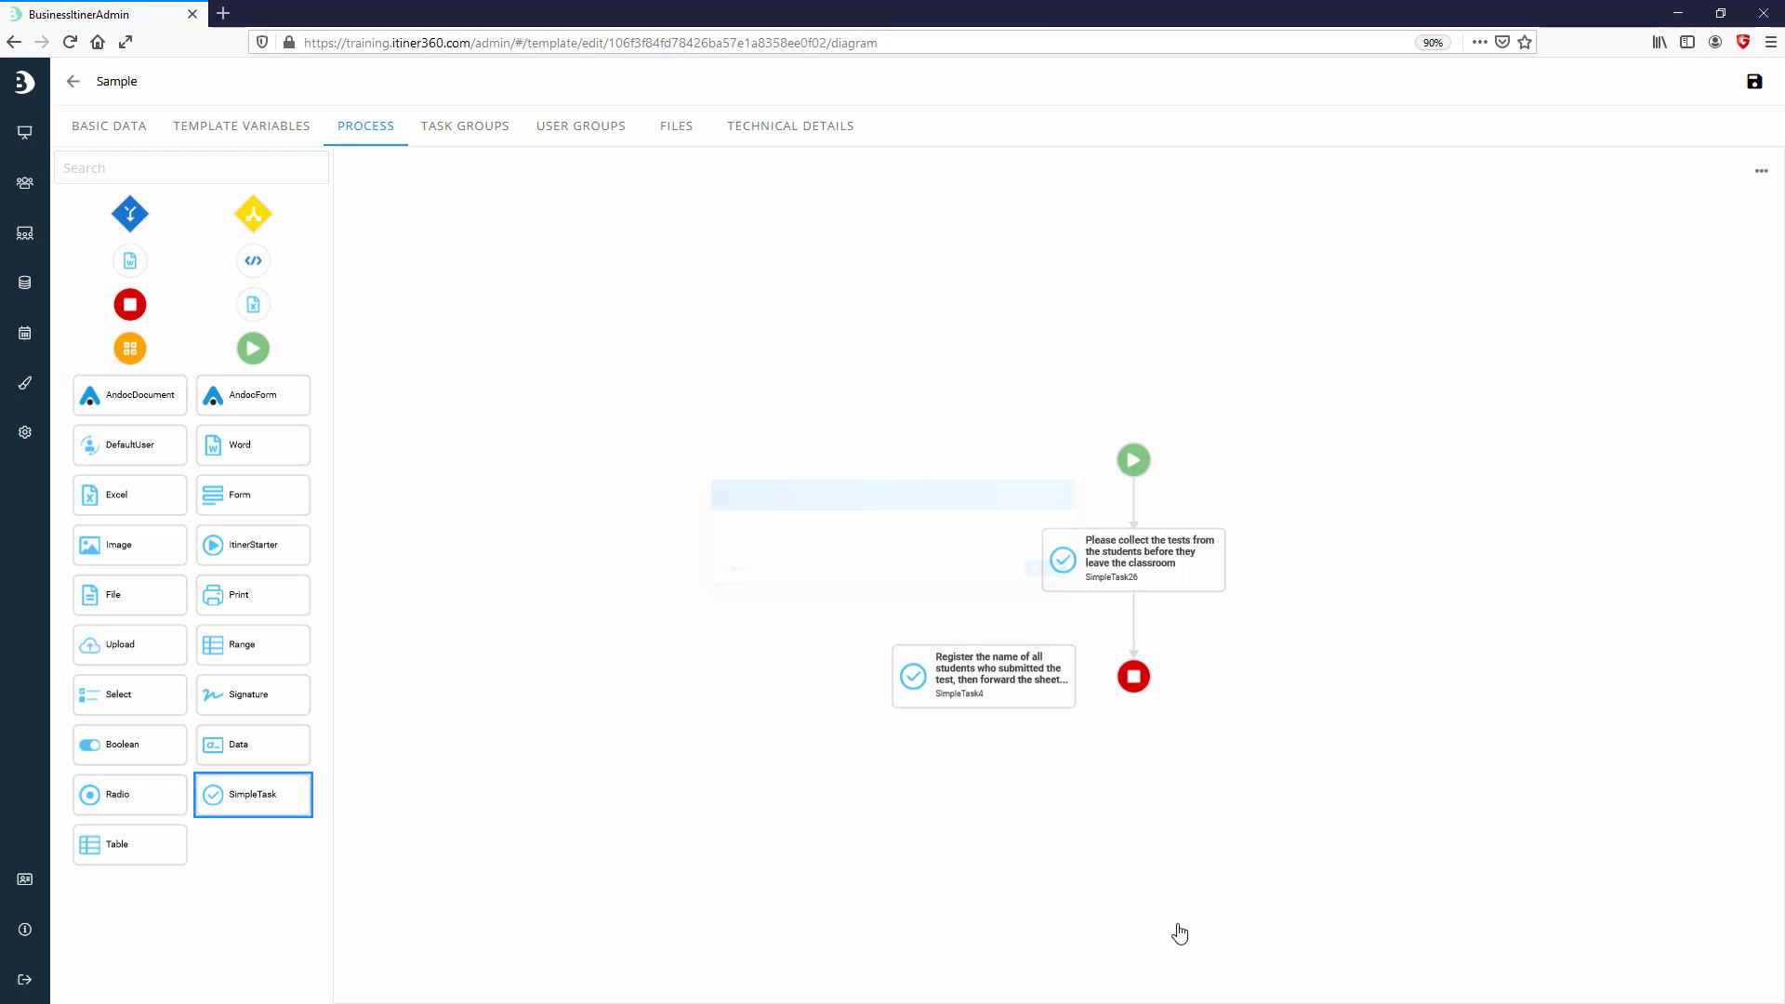
- Insert the second task between the first task and the stop element, replacing their direct connection with links through the new task
left_click_drag(1131, 723, 1132, 757)
left_click(1134, 639)
key("Delete")
left_click_drag(997, 627, 1149, 625)
left_click_drag(1058, 527, 1058, 592)
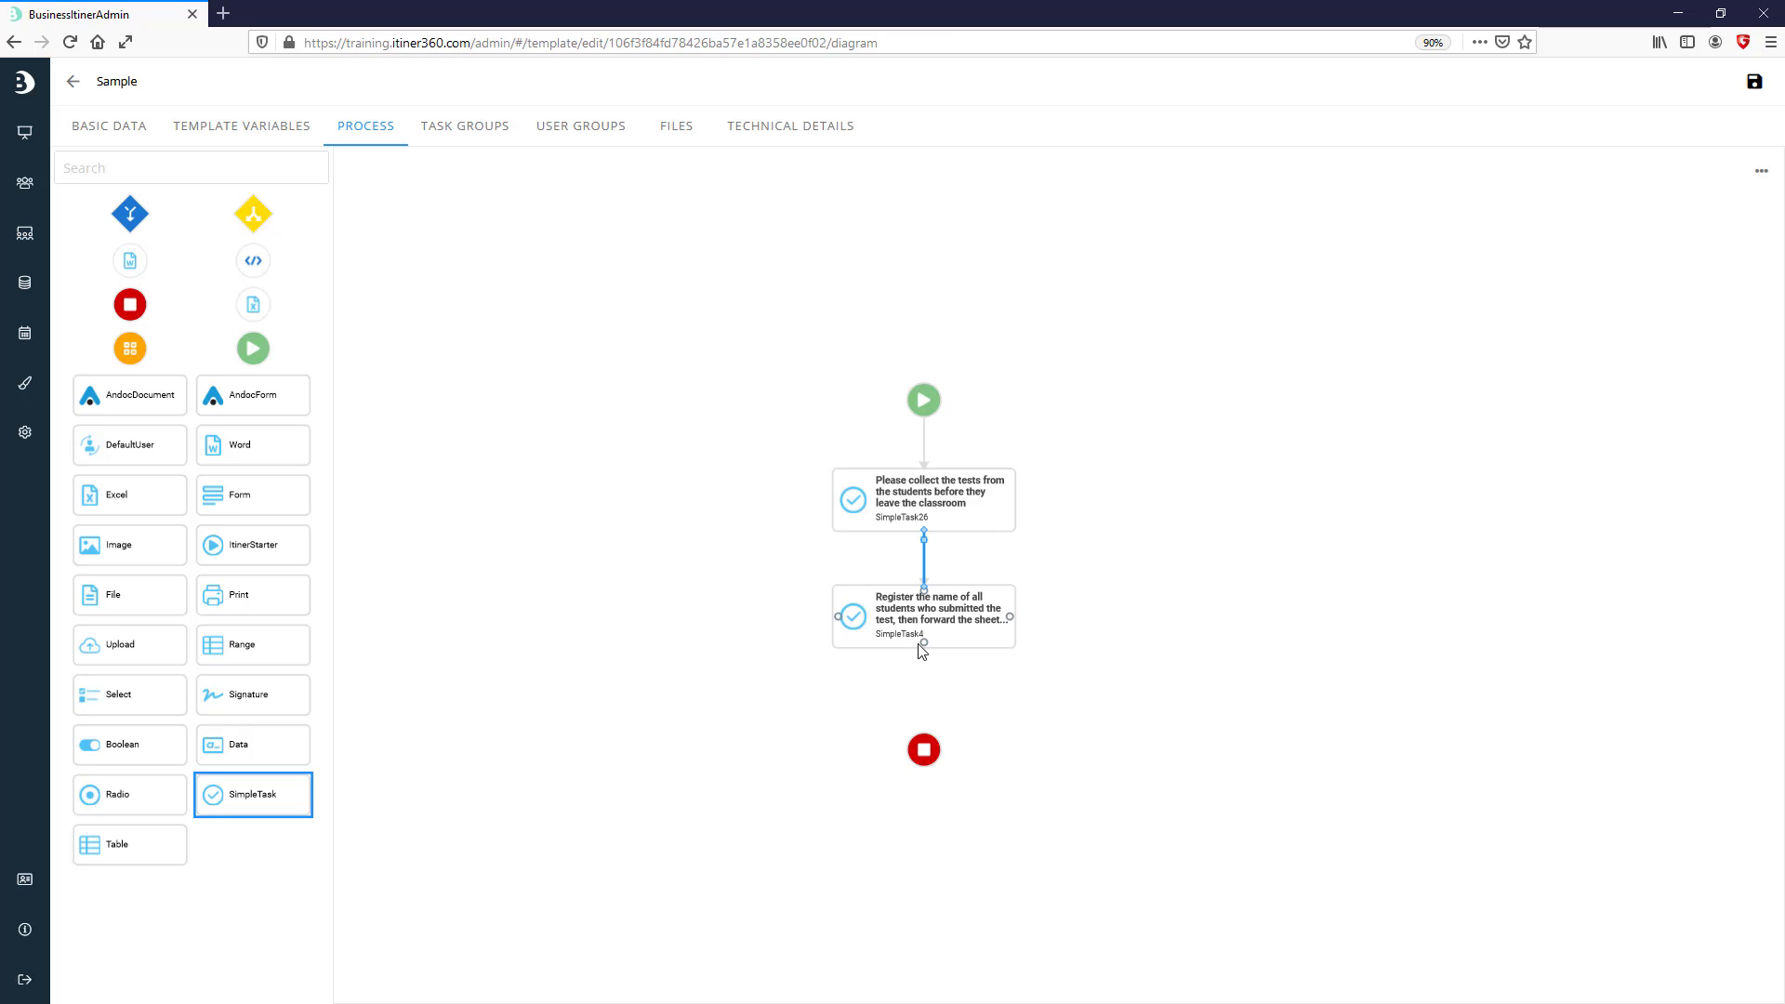
left_click_drag(925, 651, 924, 750)
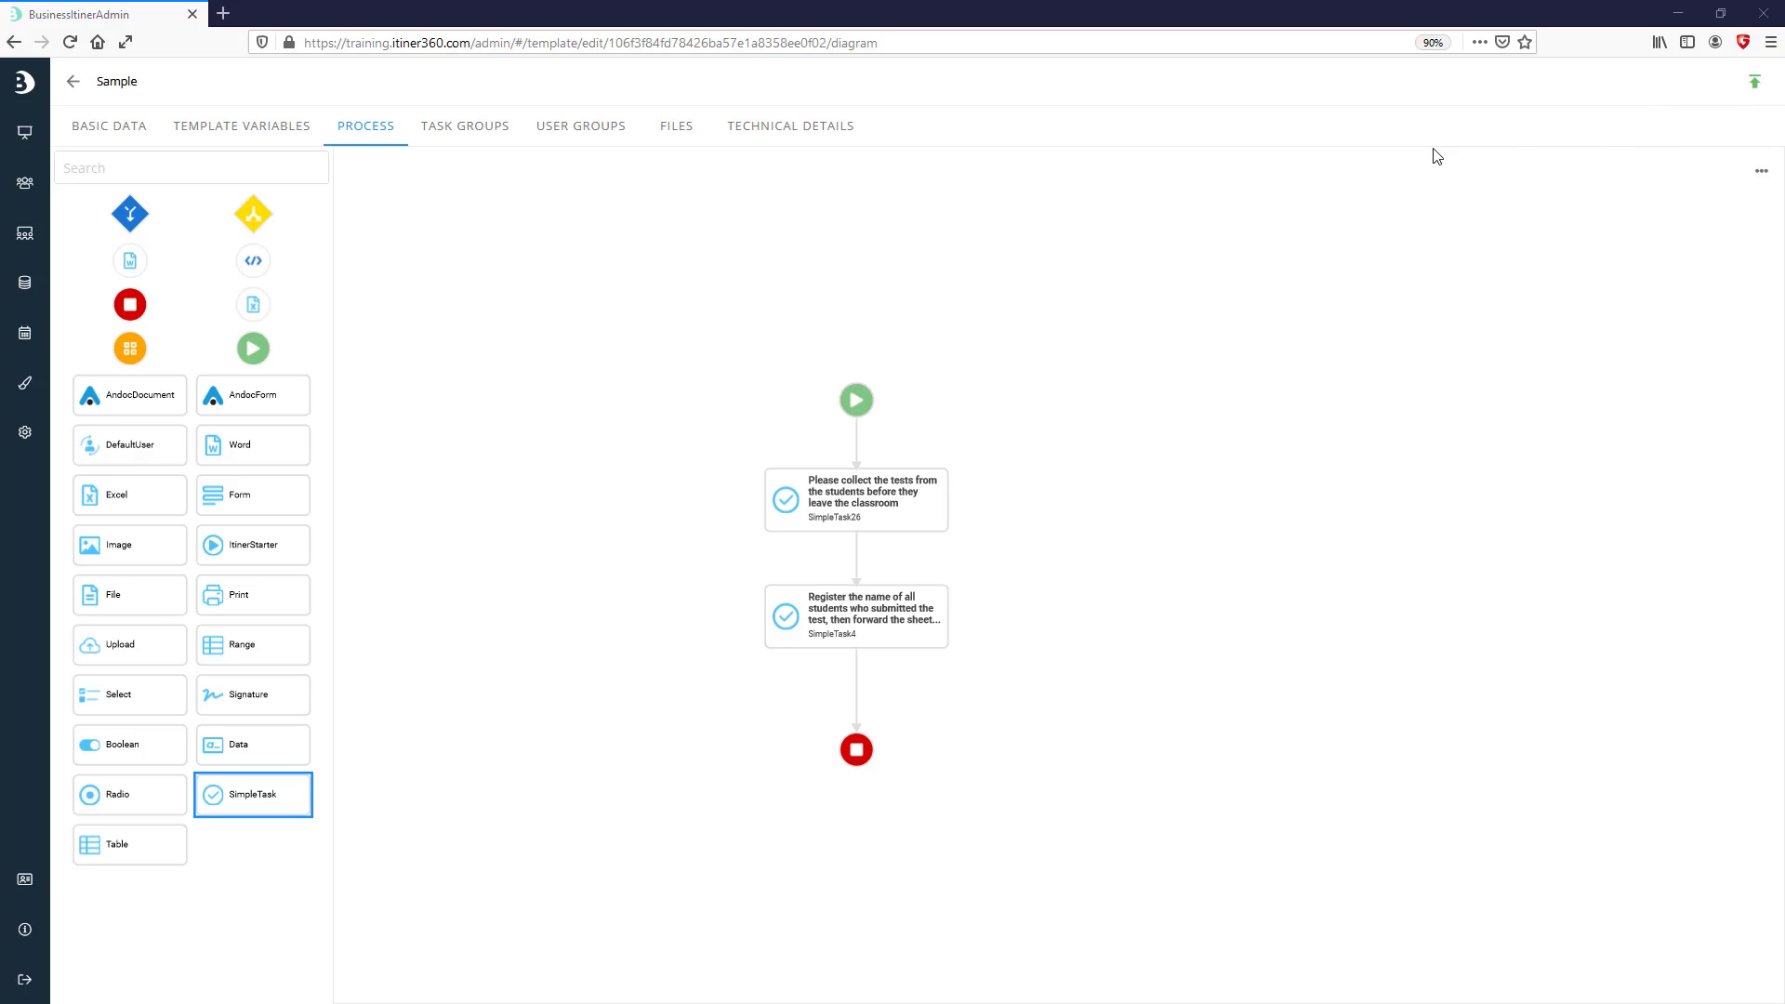
- Activate the Default department user group for the Sample template
left_click(581, 139)
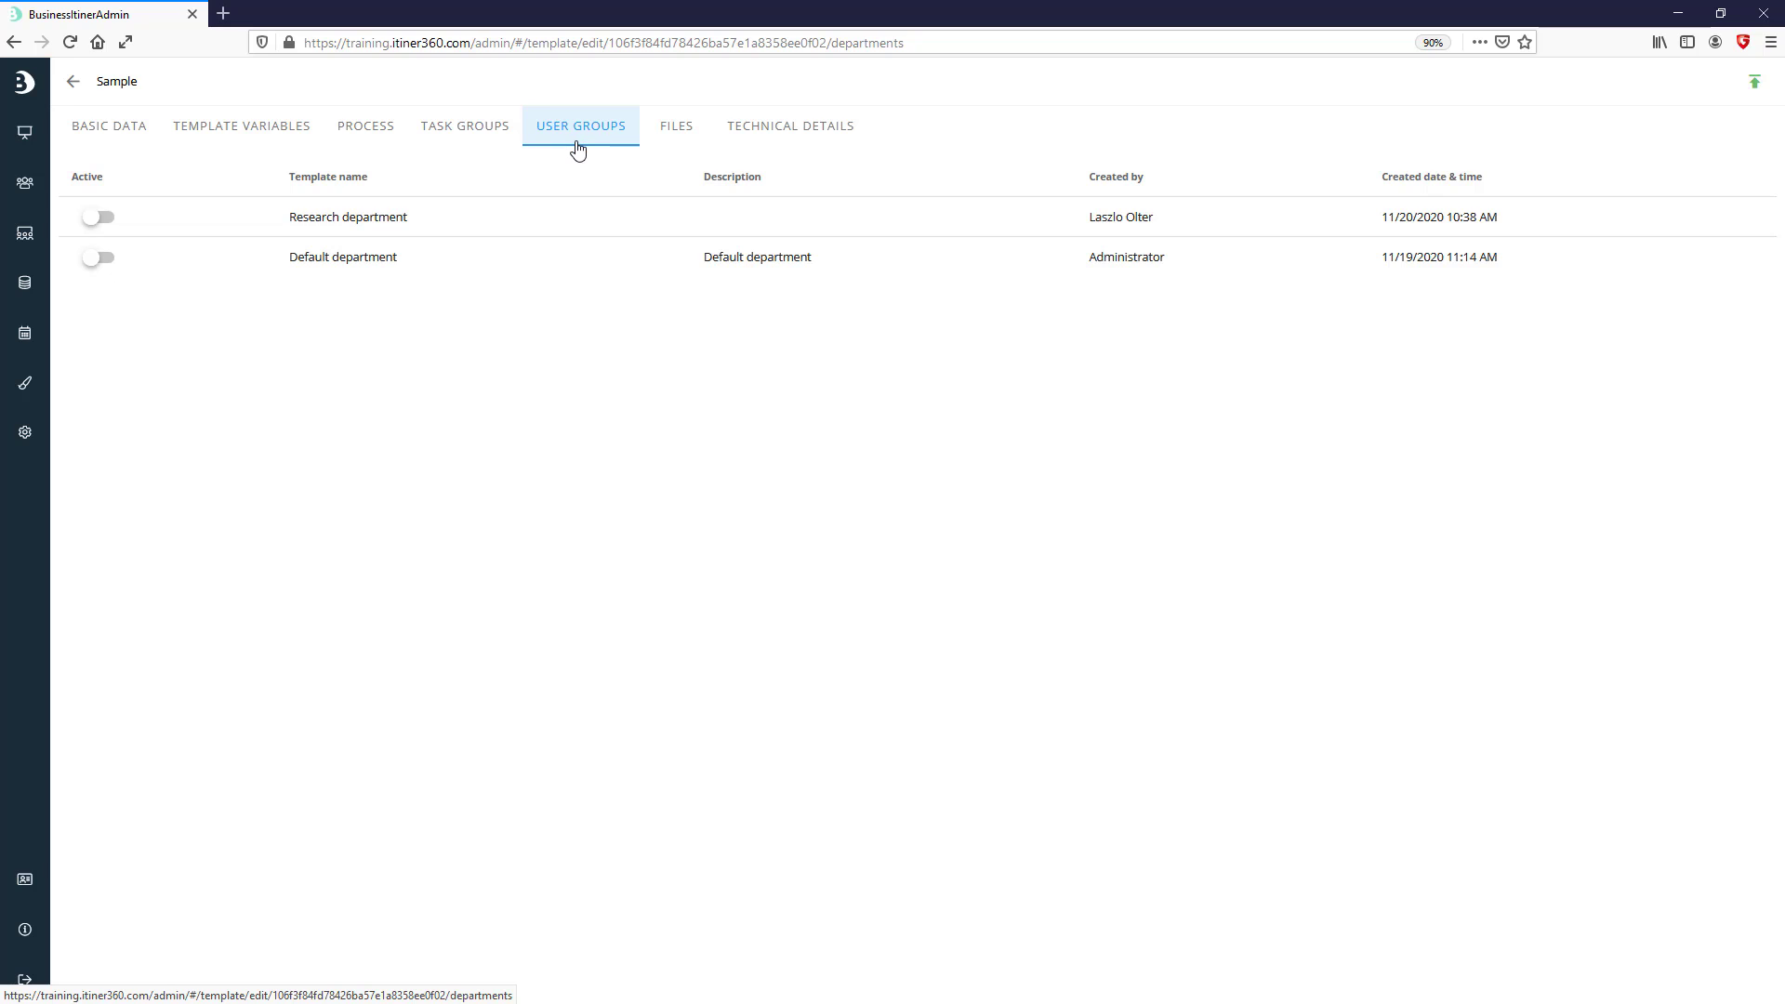
left_click(97, 261)
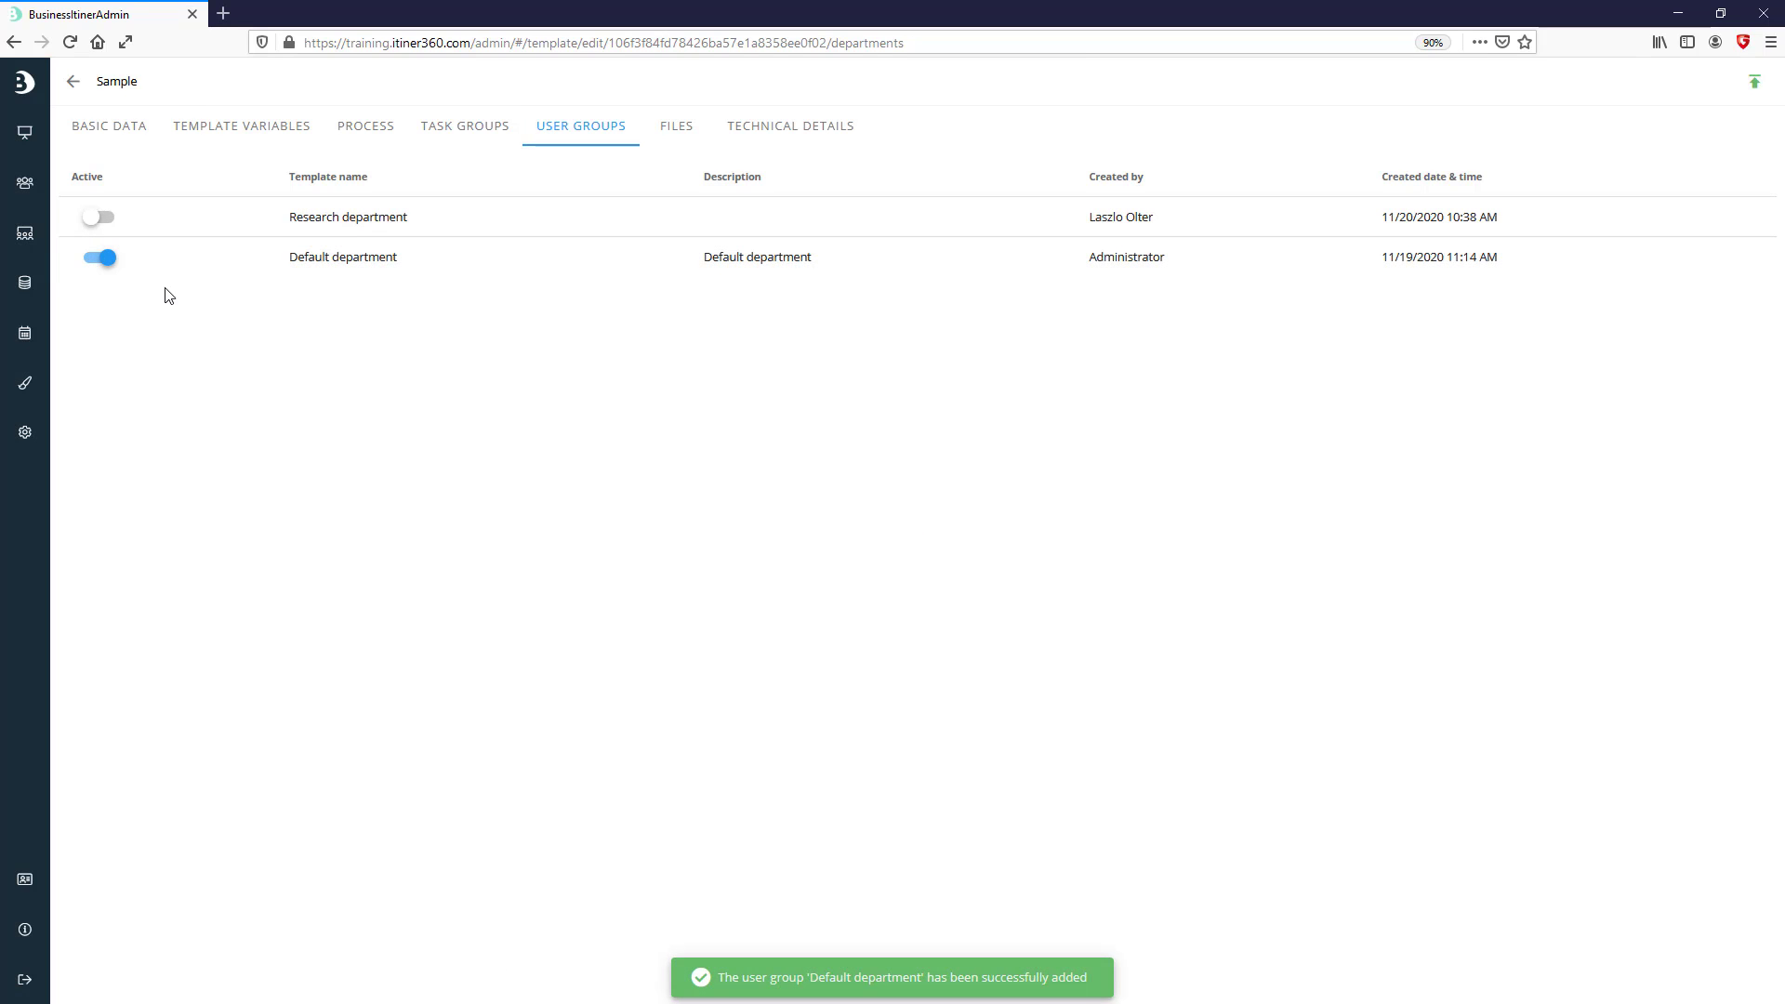
- Choose the newly created user as itiner manager in the template's basic data, then save and publish the template
left_click(140, 136)
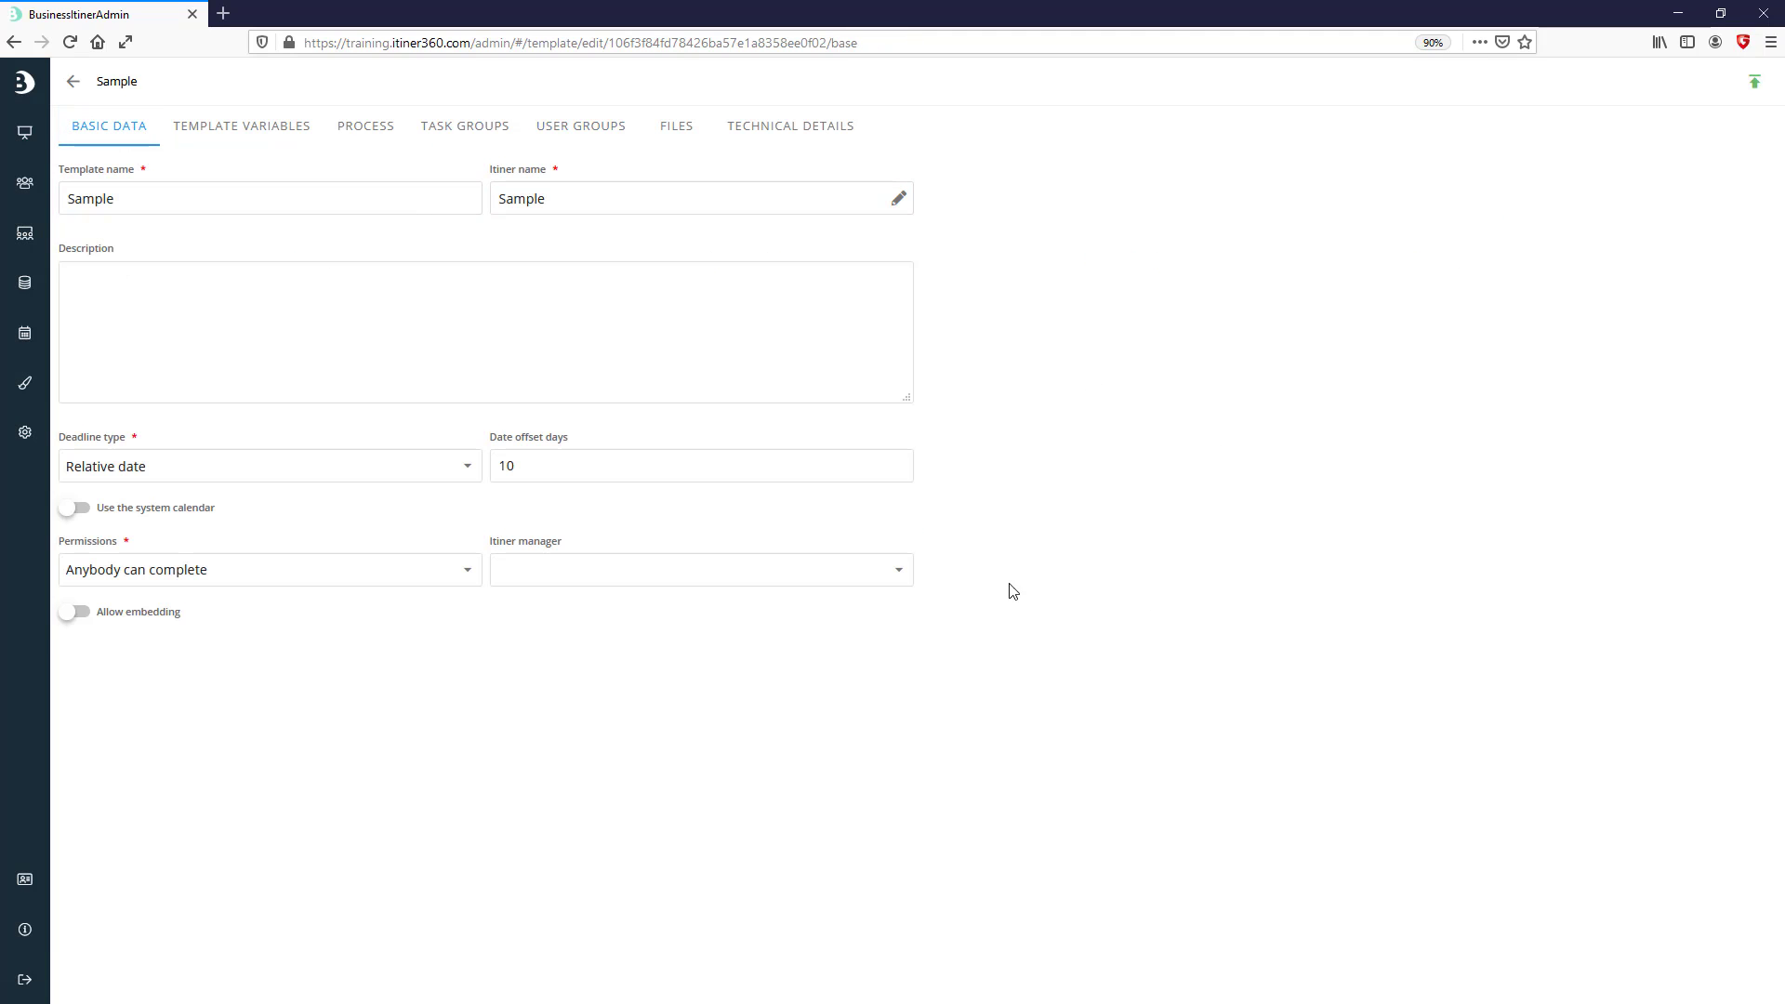
left_click(901, 571)
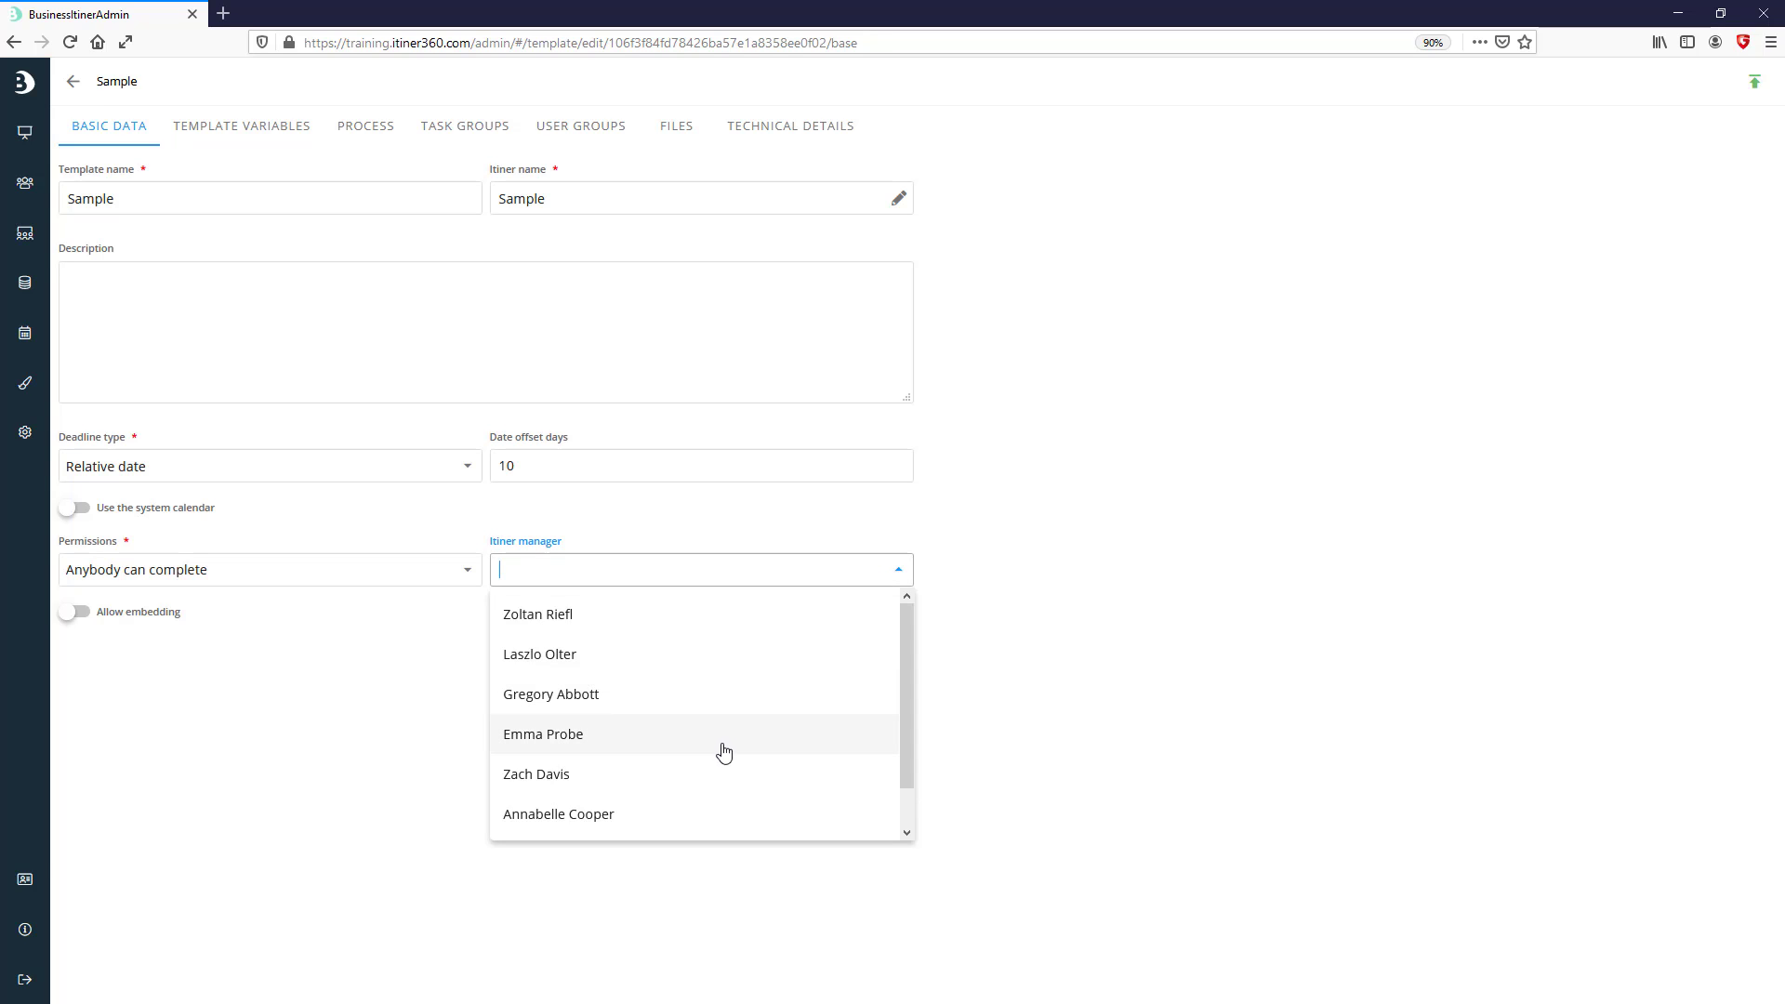
scroll(735, 777, "down", 1)
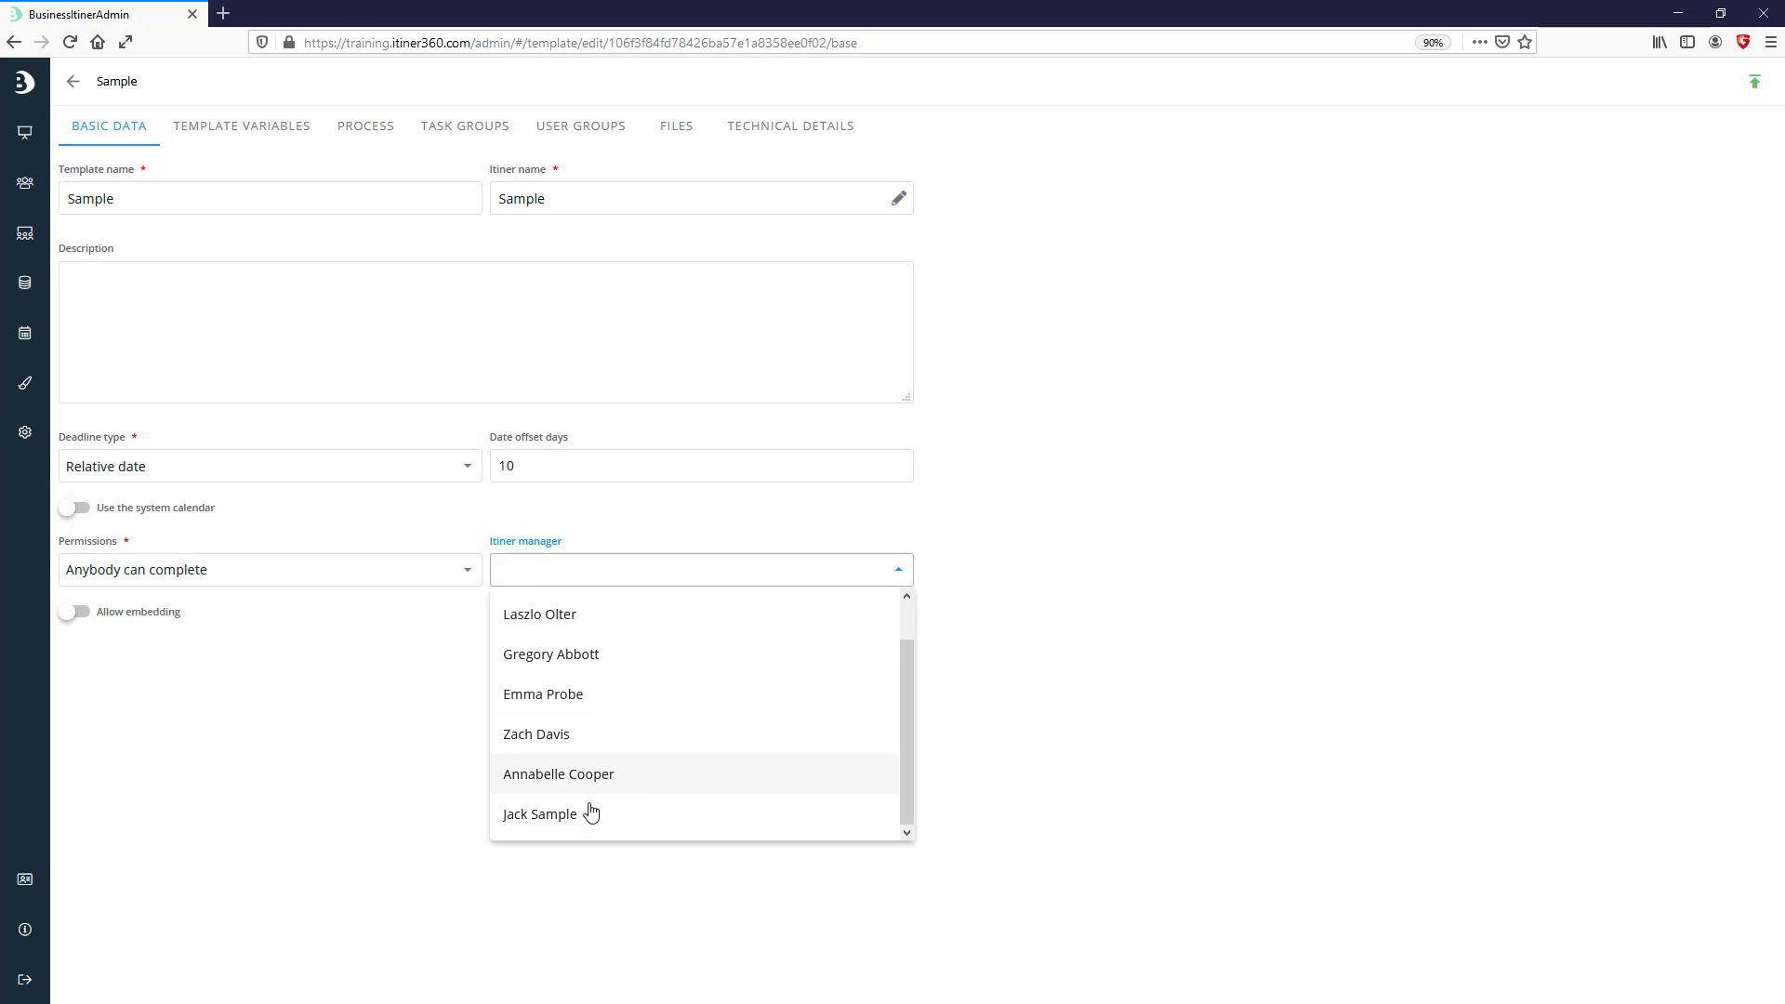
left_click(560, 816)
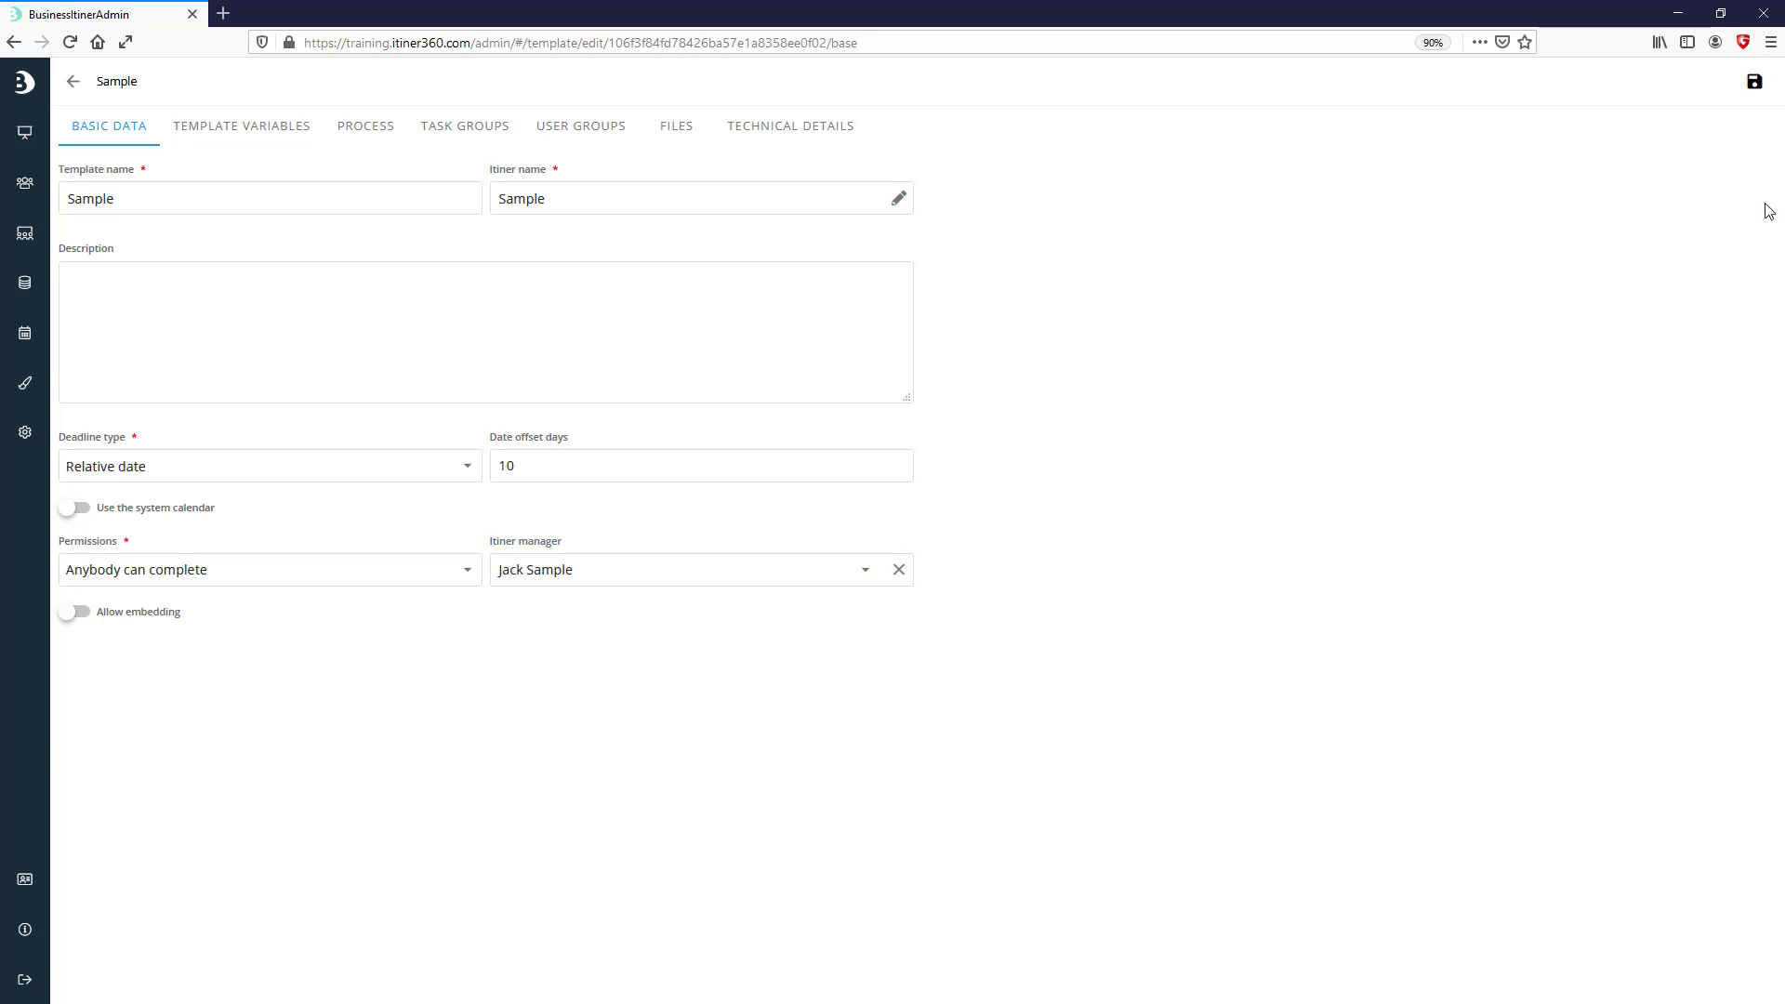
left_click(1754, 83)
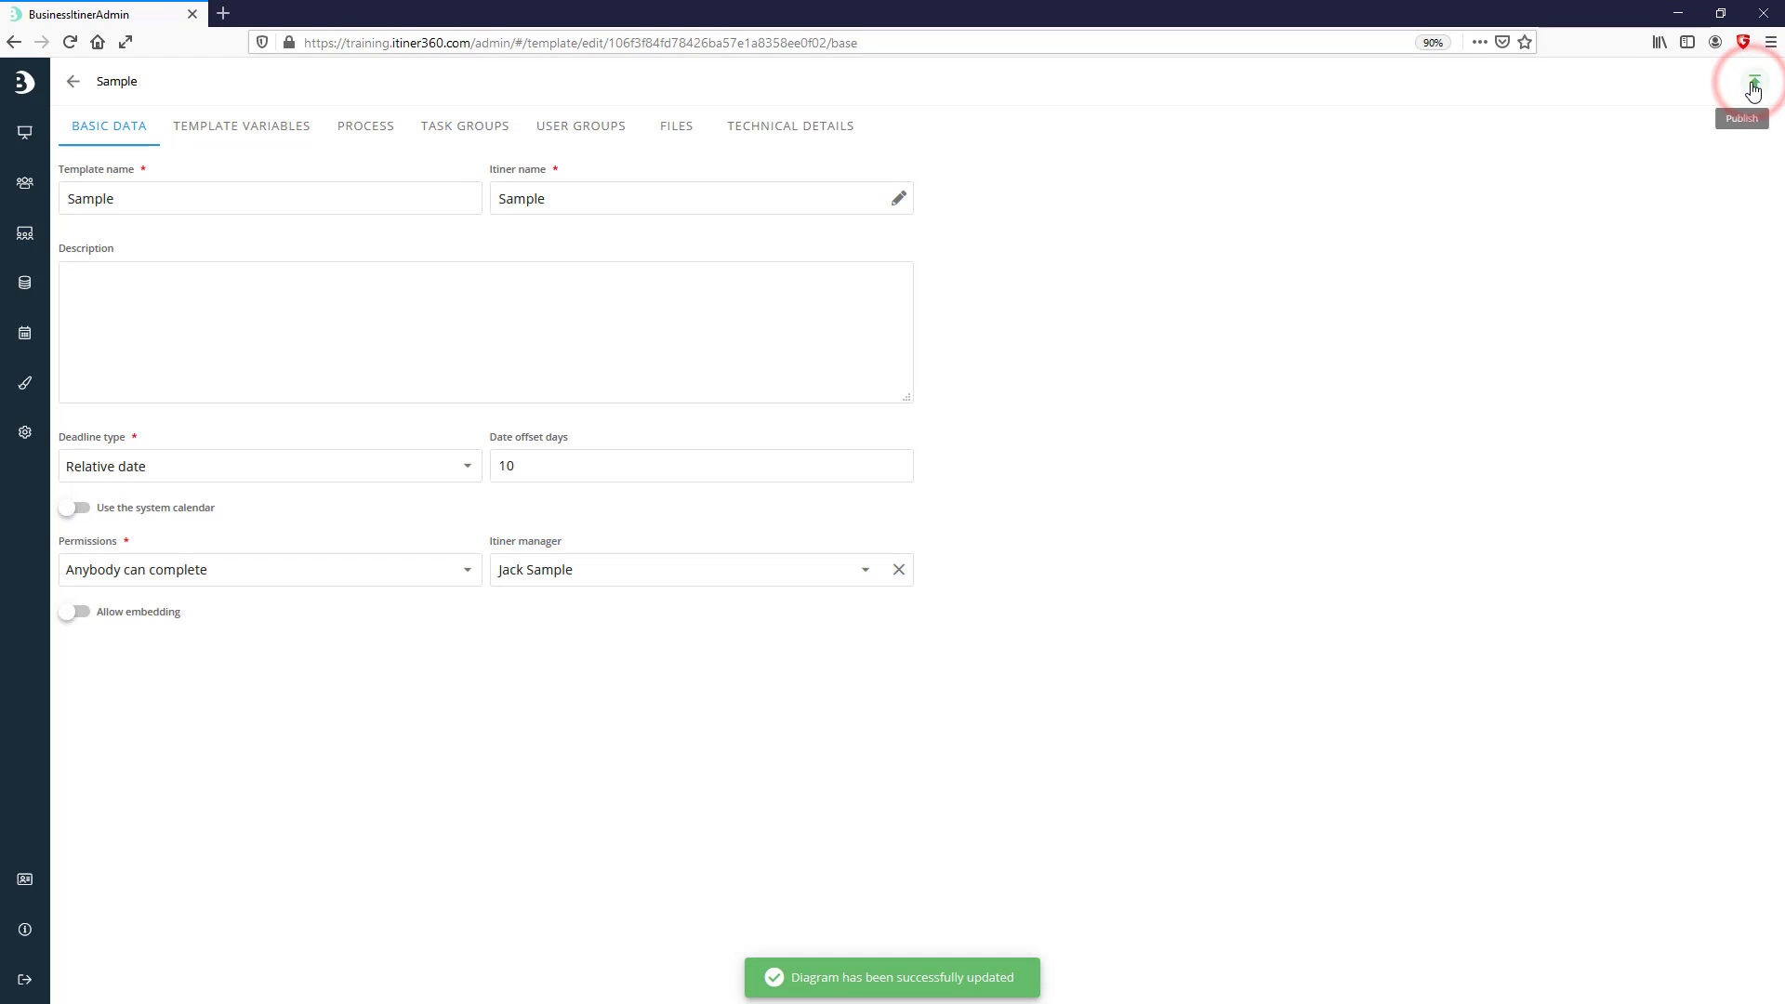
left_click(1755, 86)
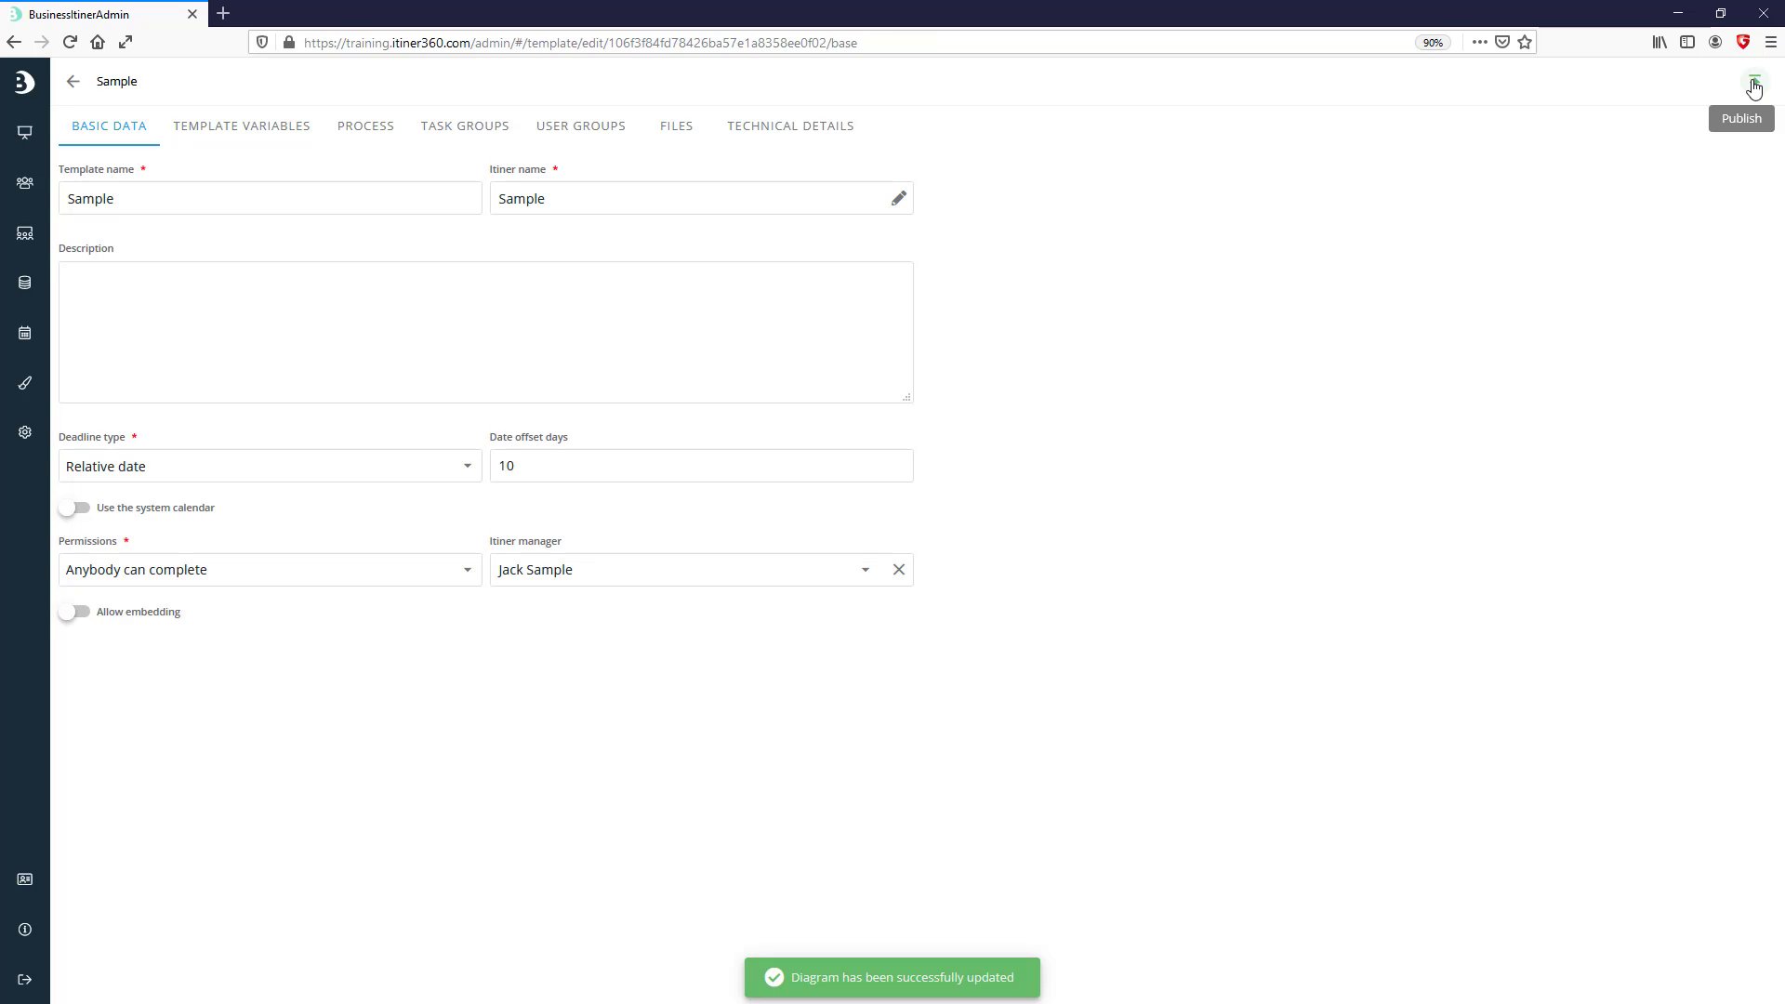
left_click(1755, 85)
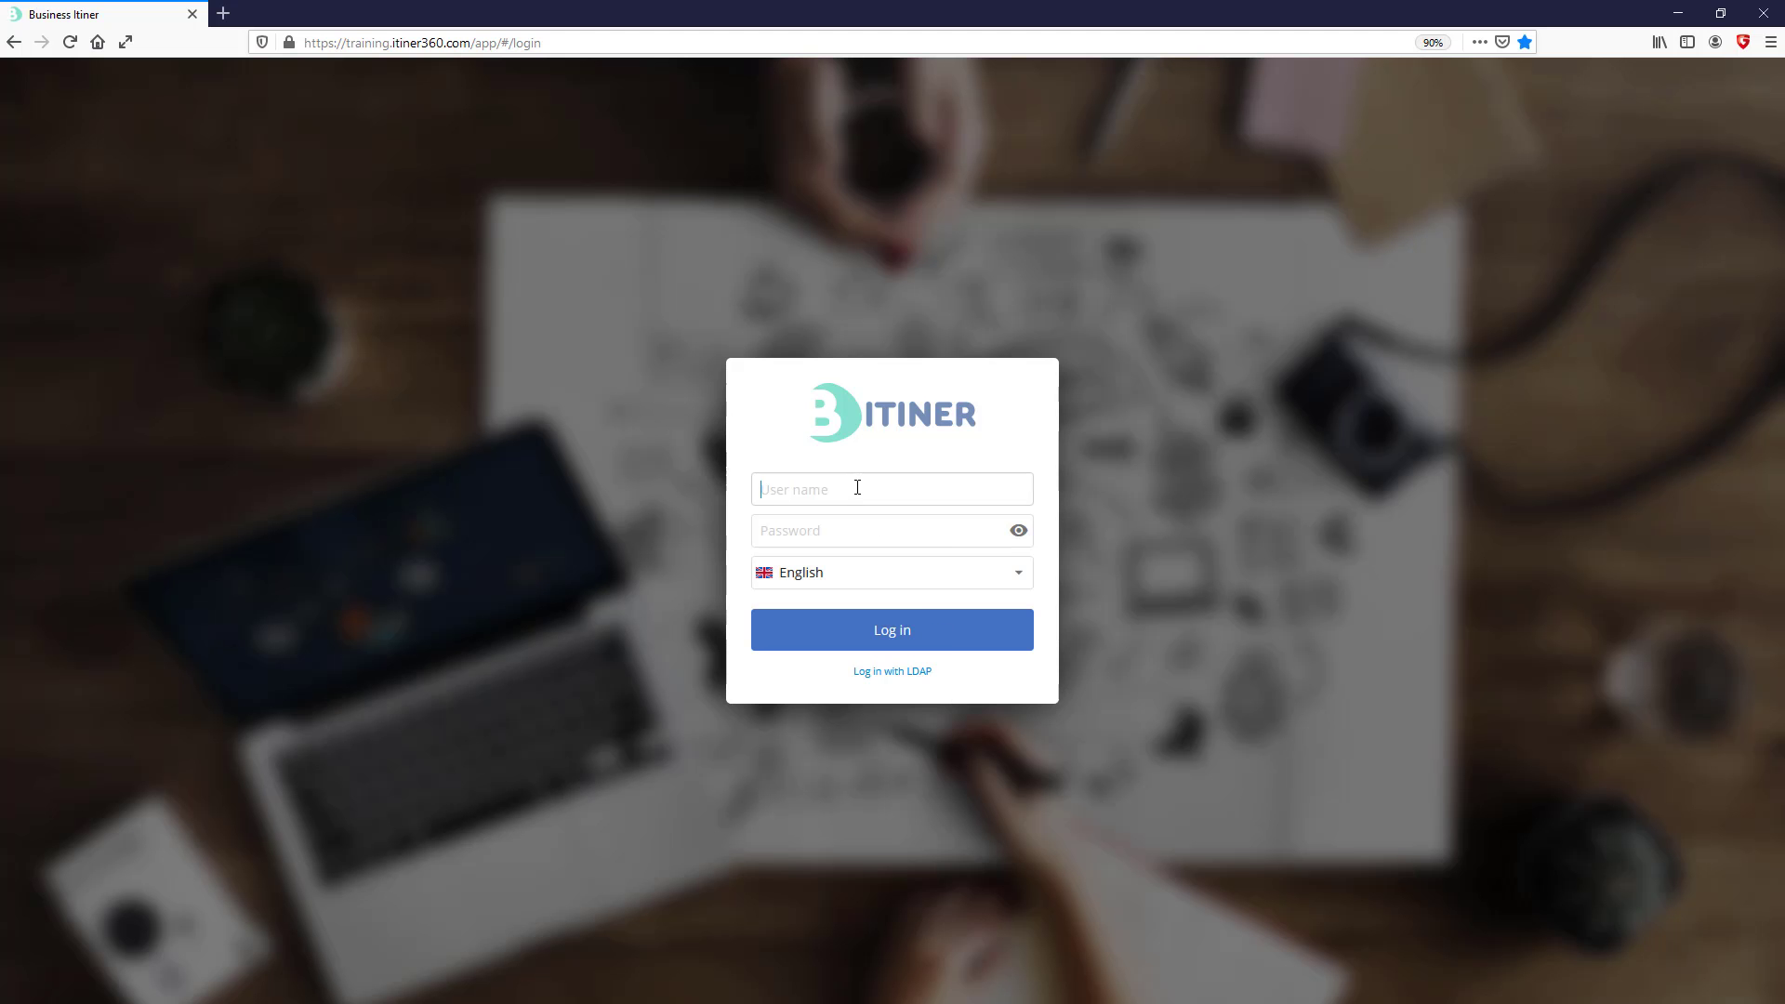
- Log in to the Business Itiner user application with the newly created user's user name and password
left_click(857, 487)
type("Jack")
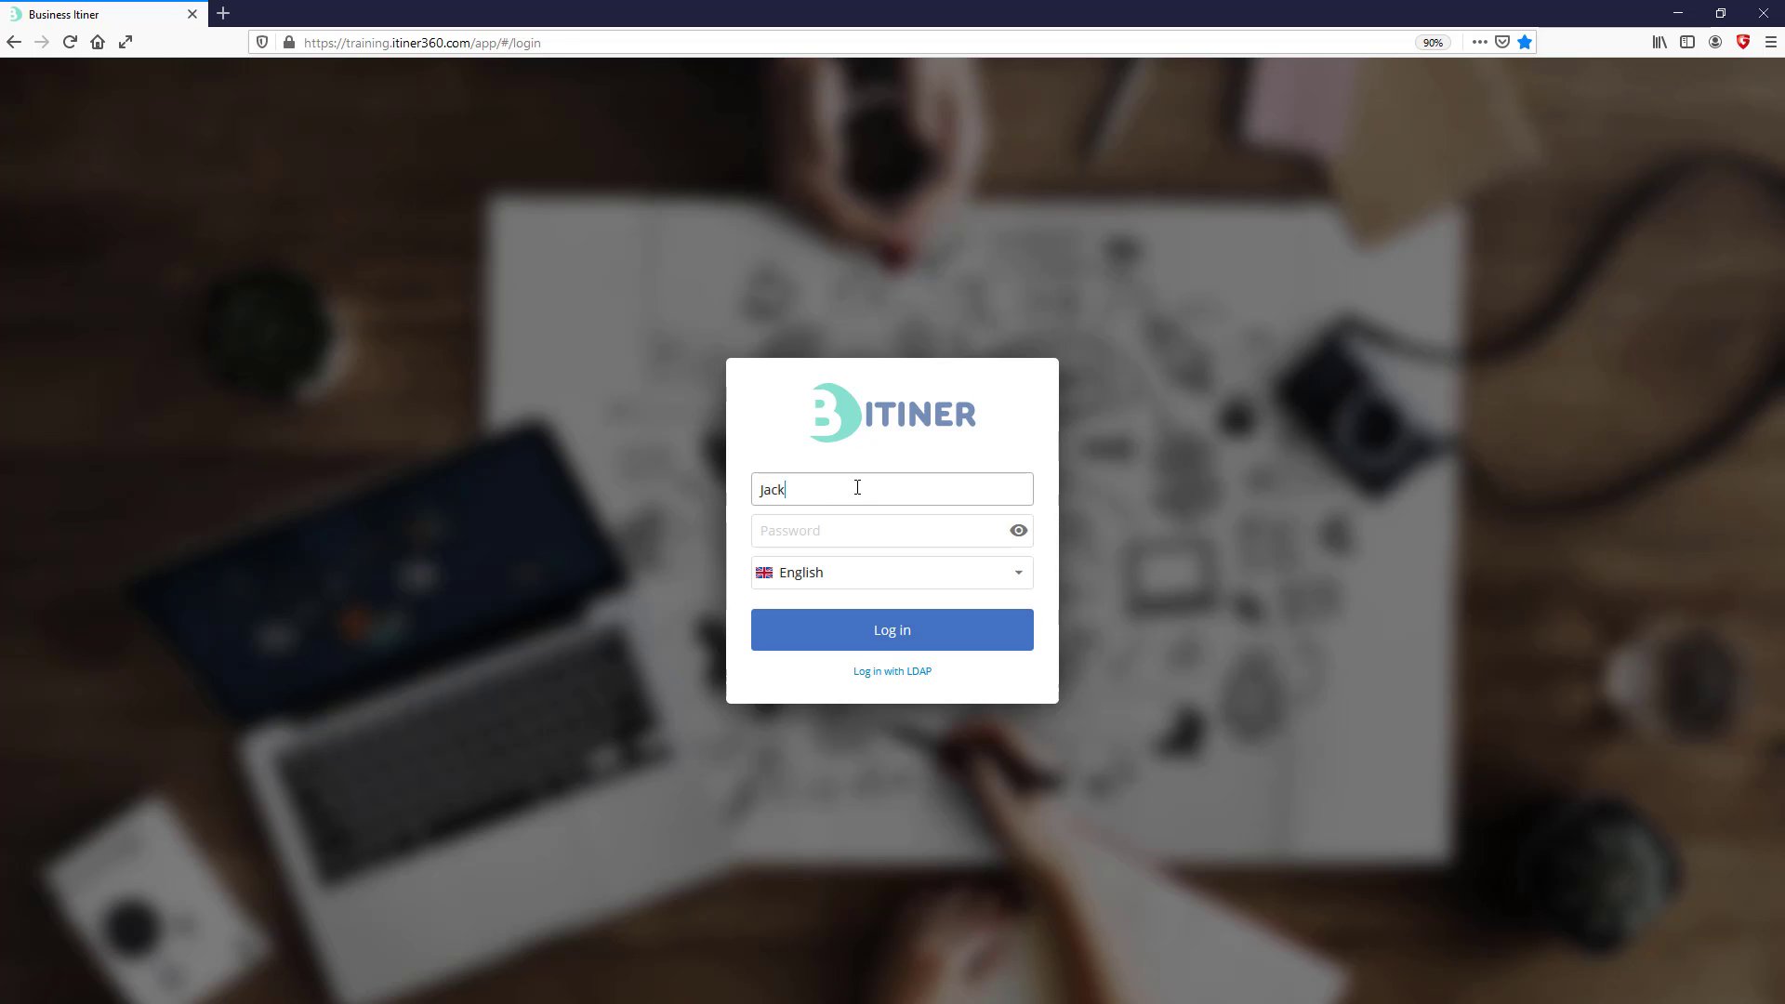
type("****")
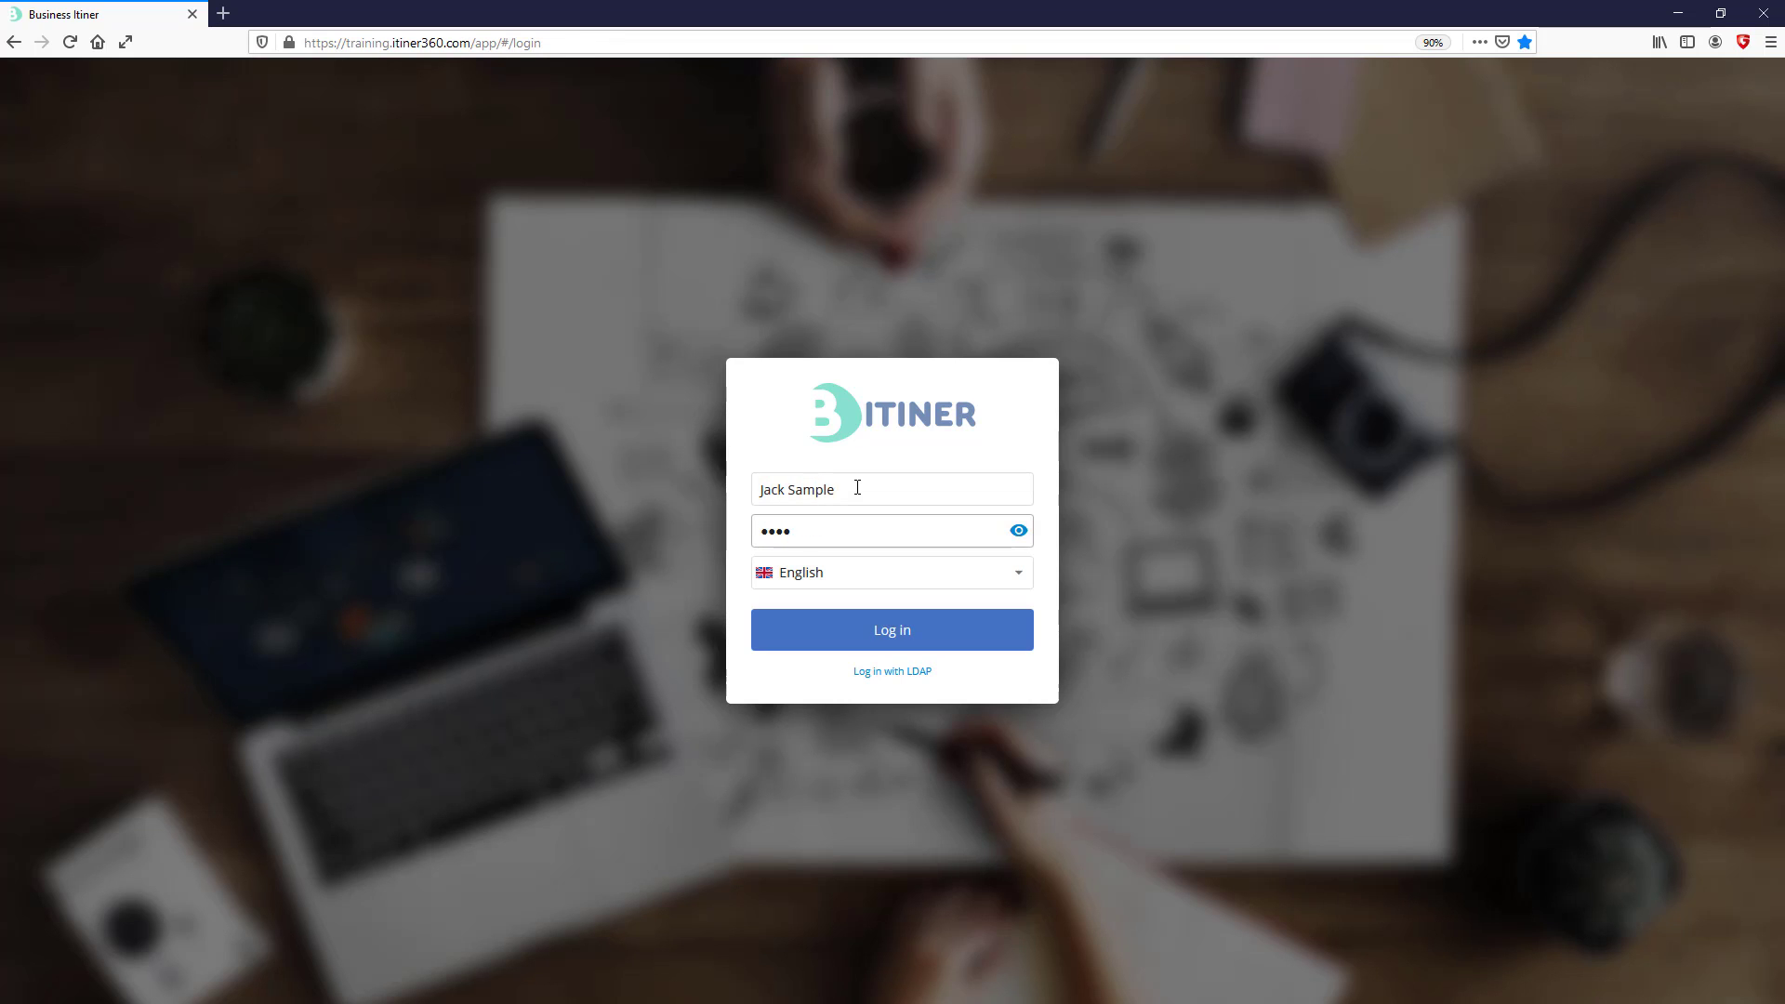
left_click(848, 638)
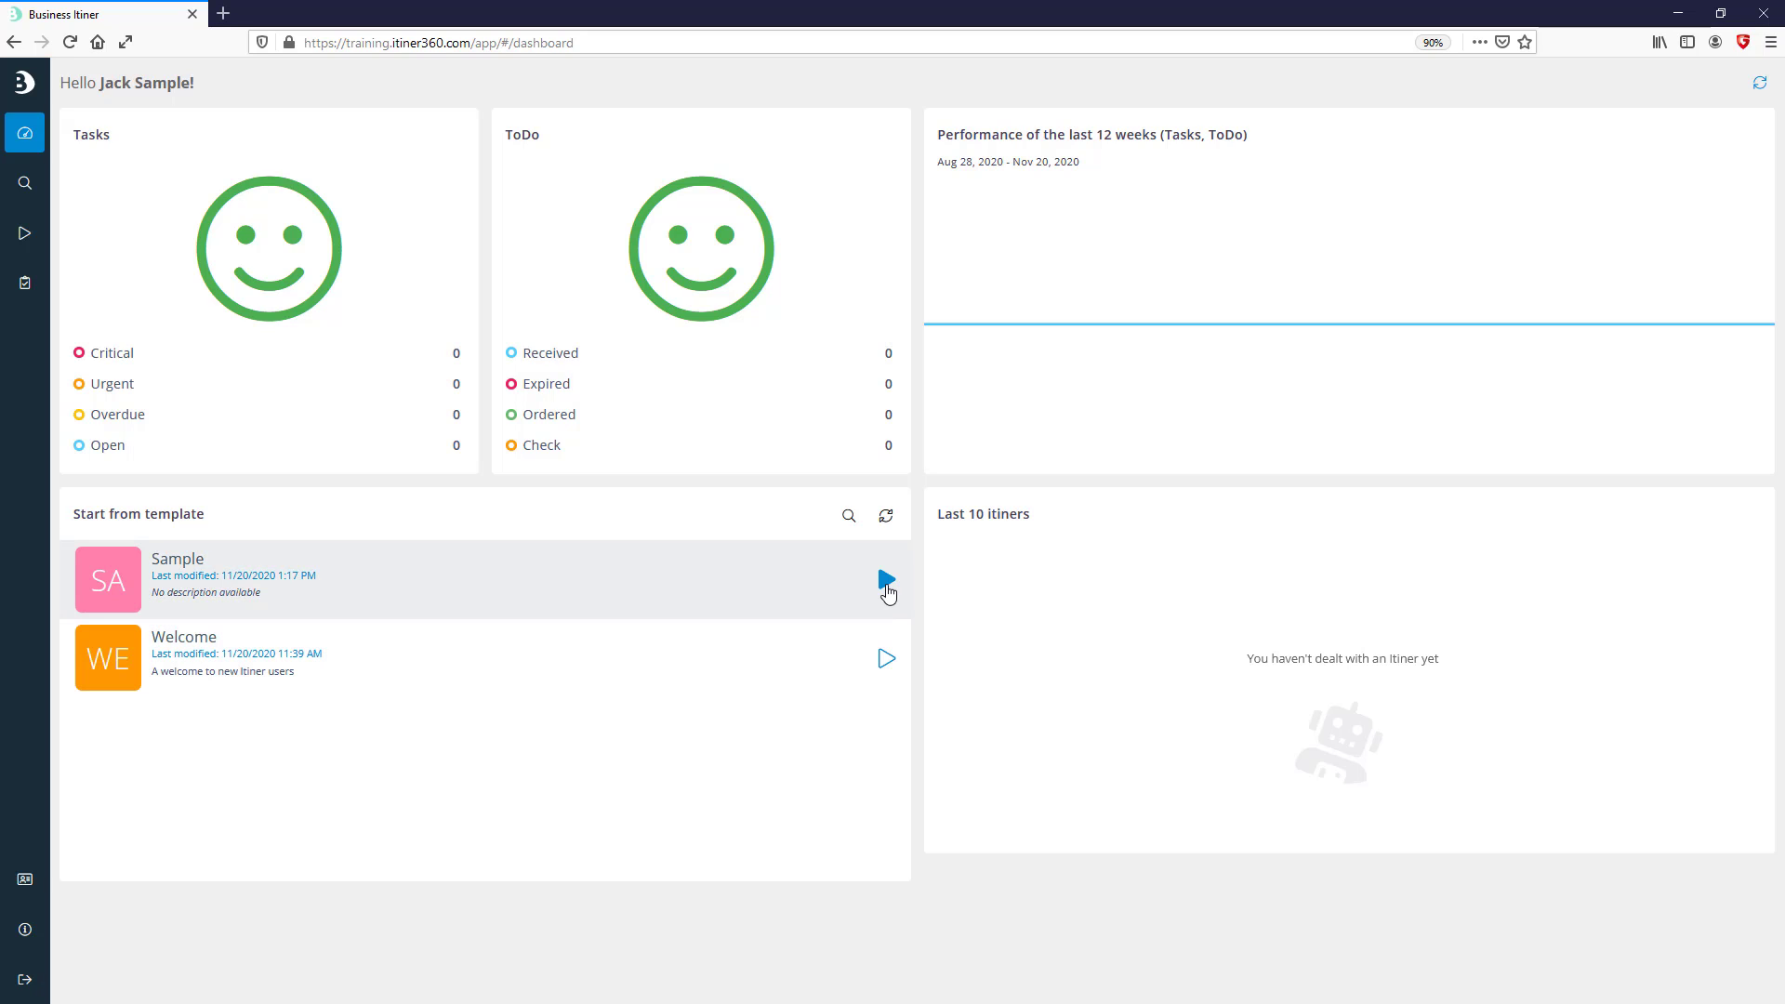
- Start an itiner from the Sample template and switch its task view to All tasks
left_click(888, 592)
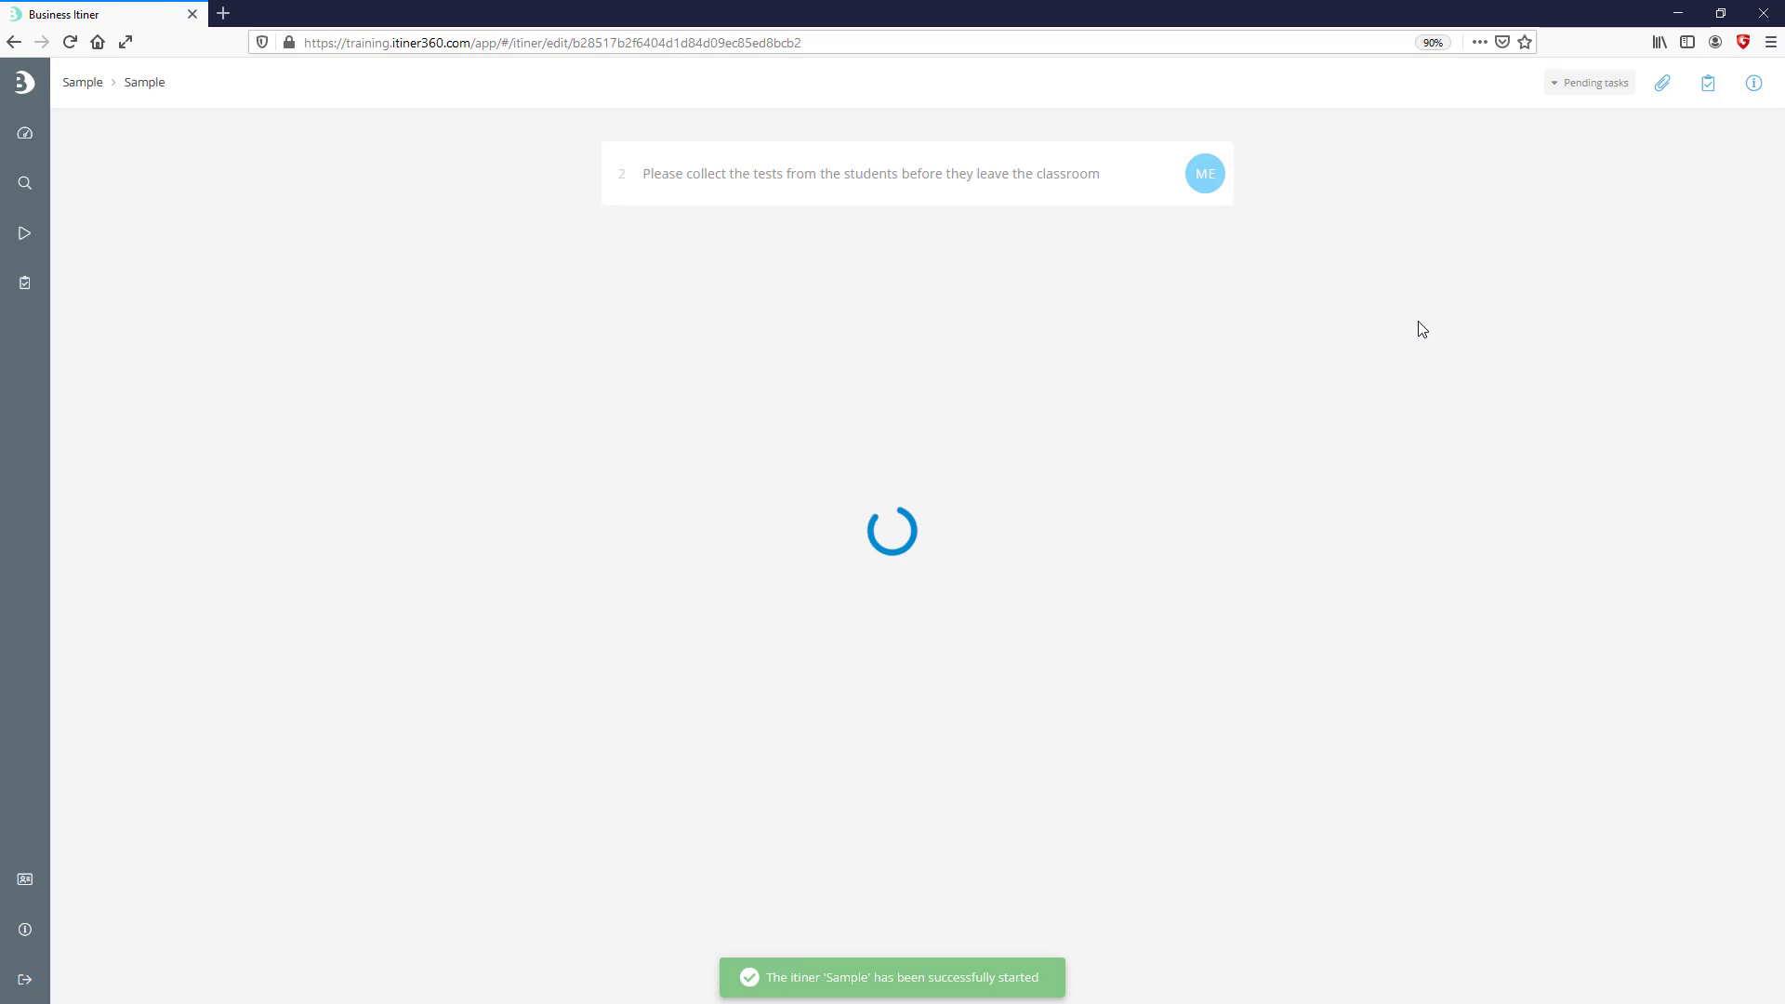
double_click(1509, 85)
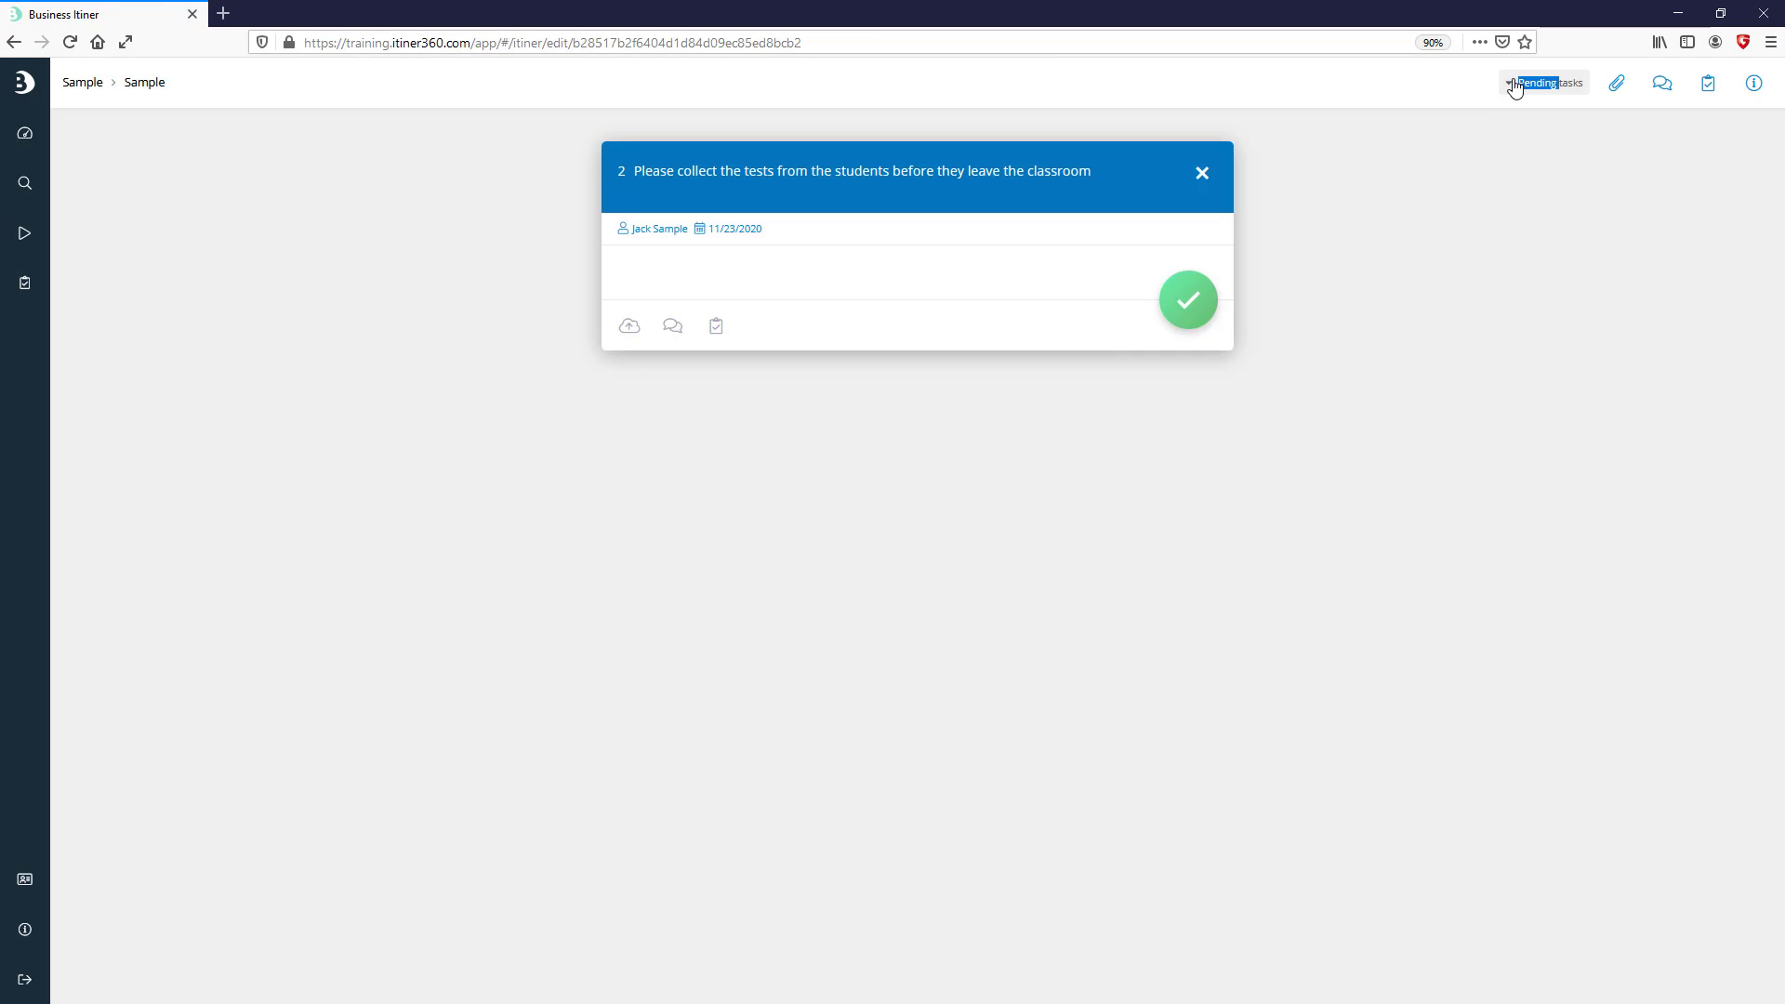
left_click(1515, 86)
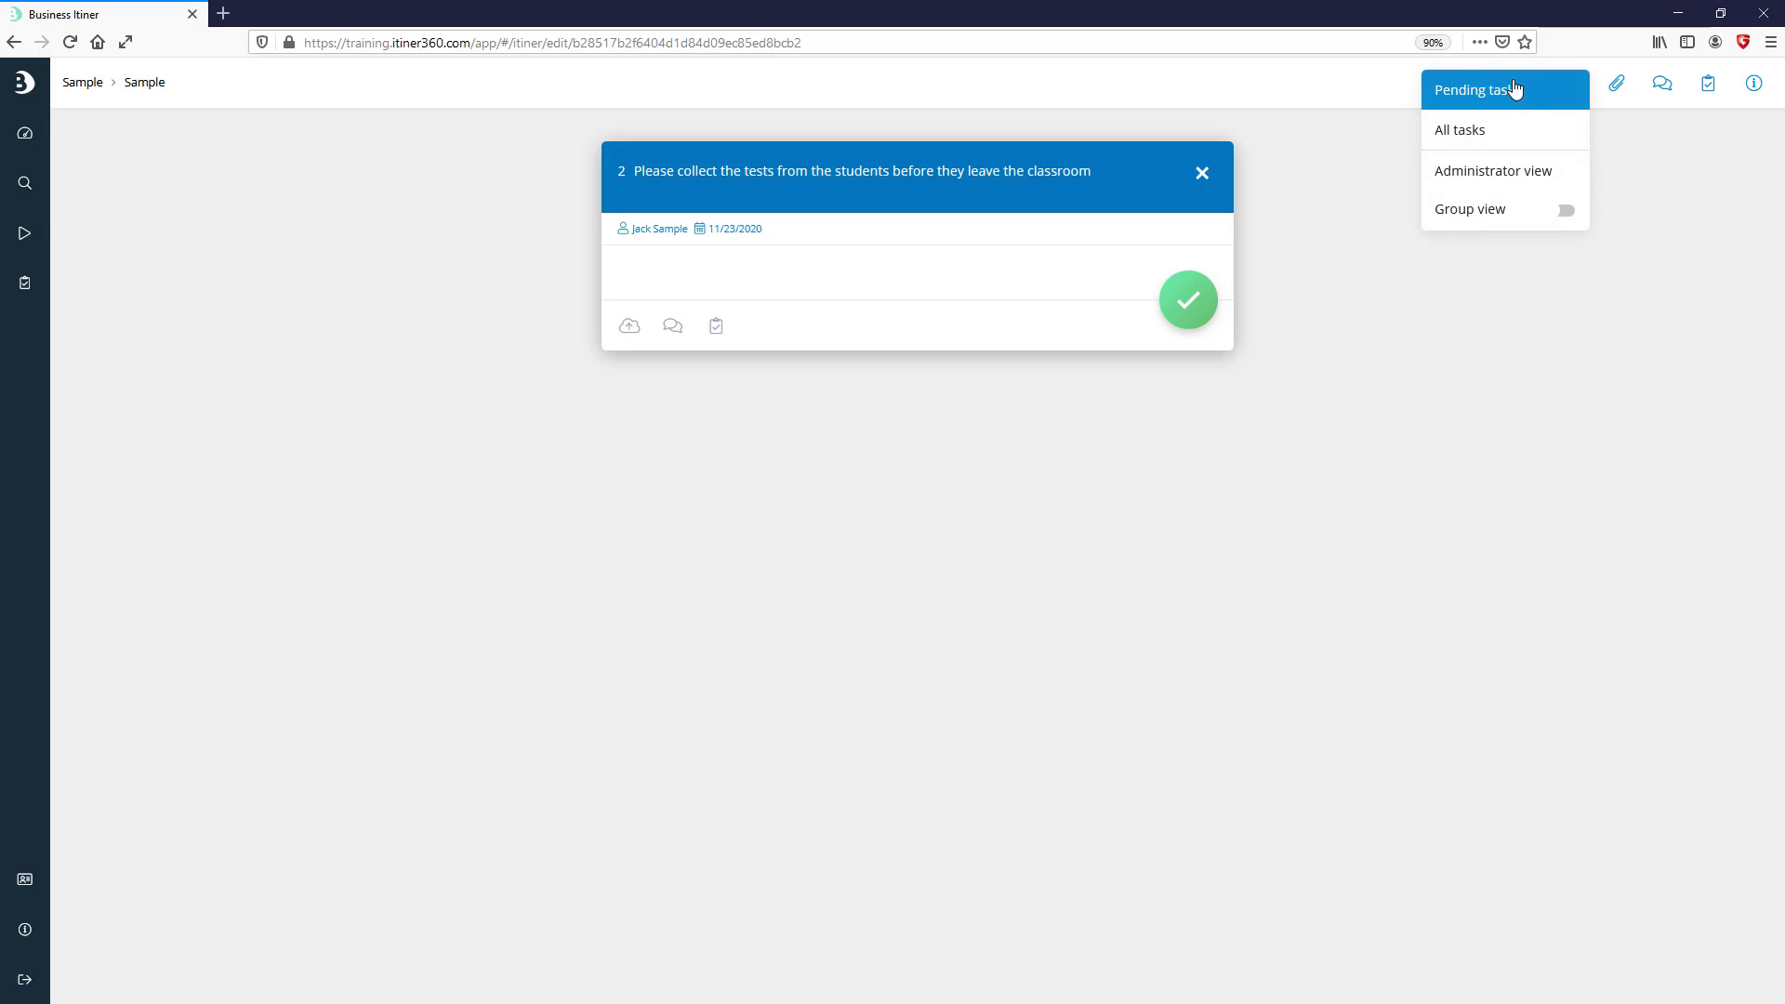
left_click(1491, 143)
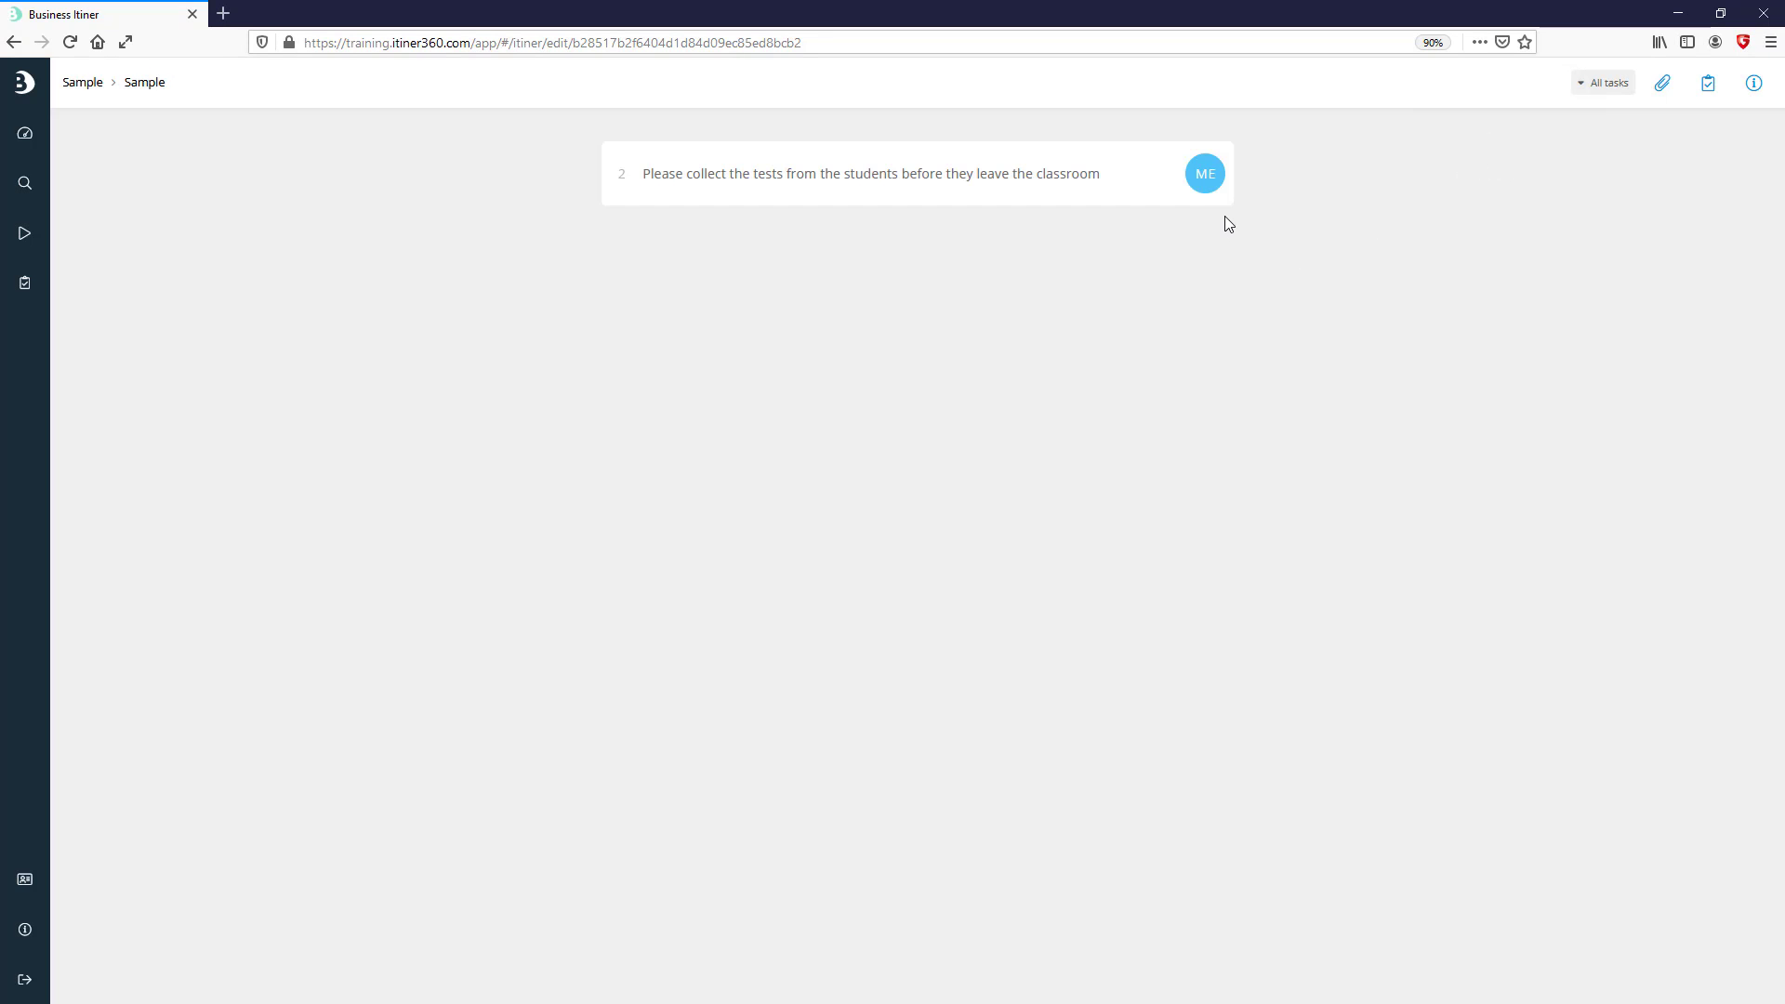
- Complete the test collection task and the student registration task, and return to the dashboard
left_click(1205, 176)
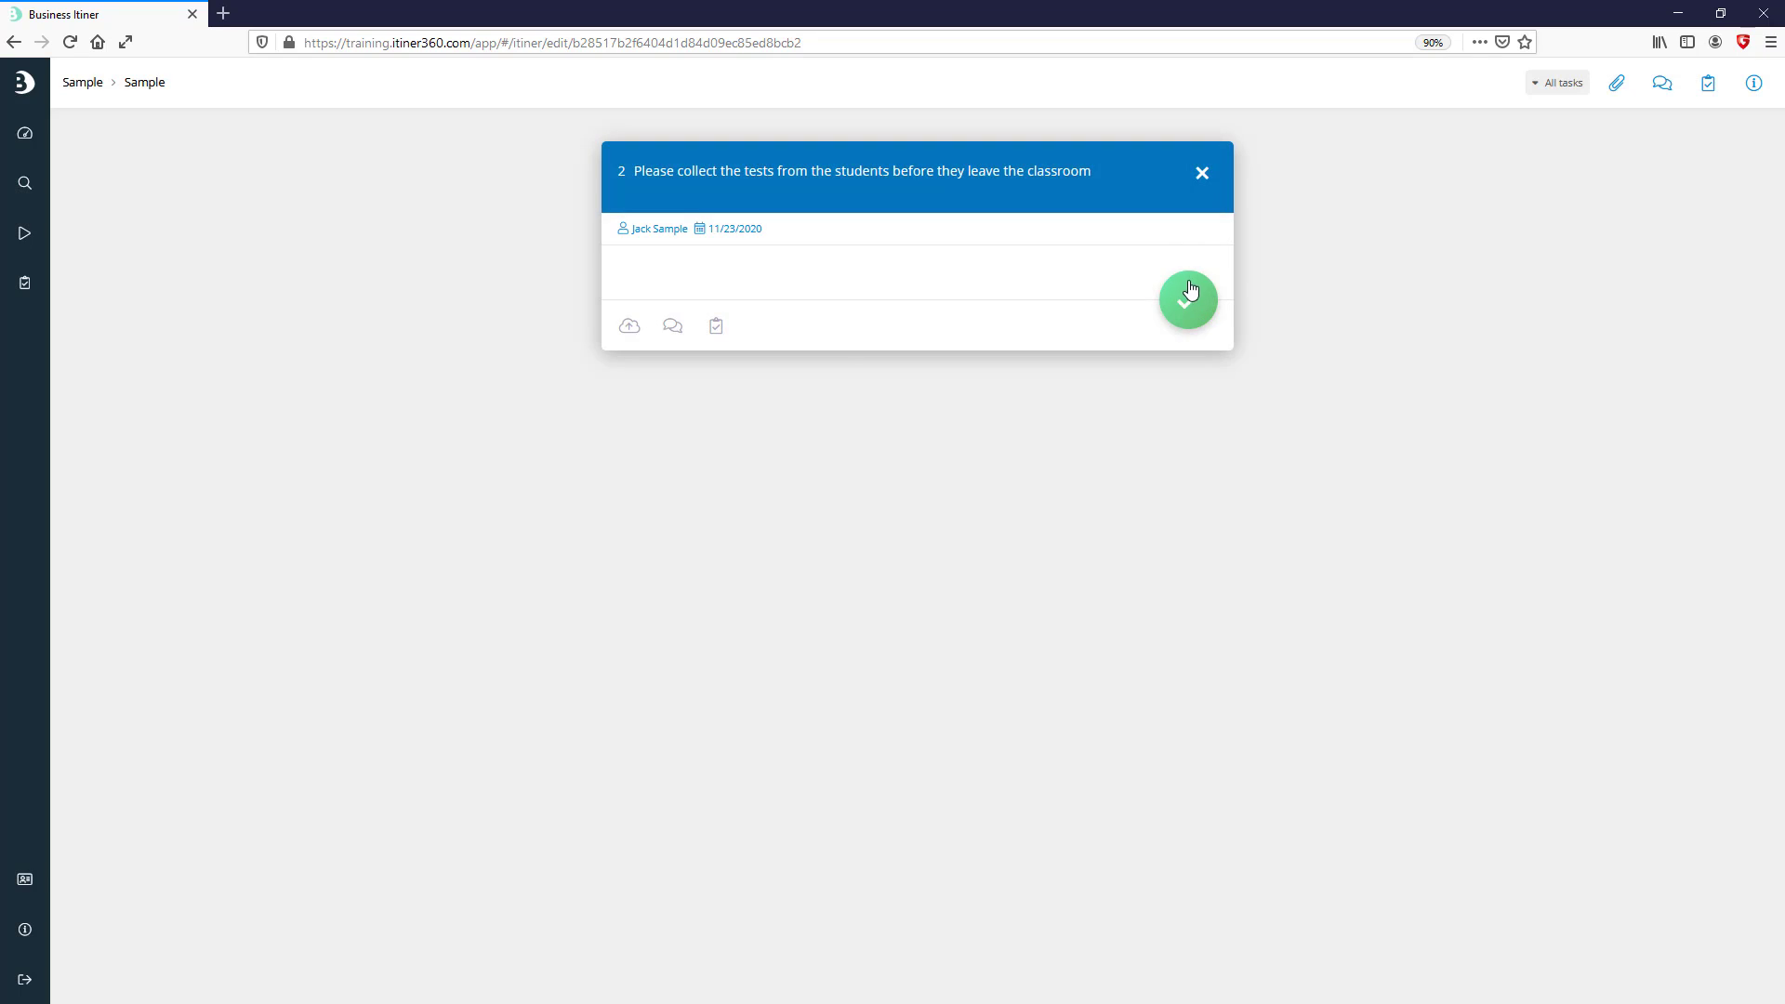
left_click(1192, 293)
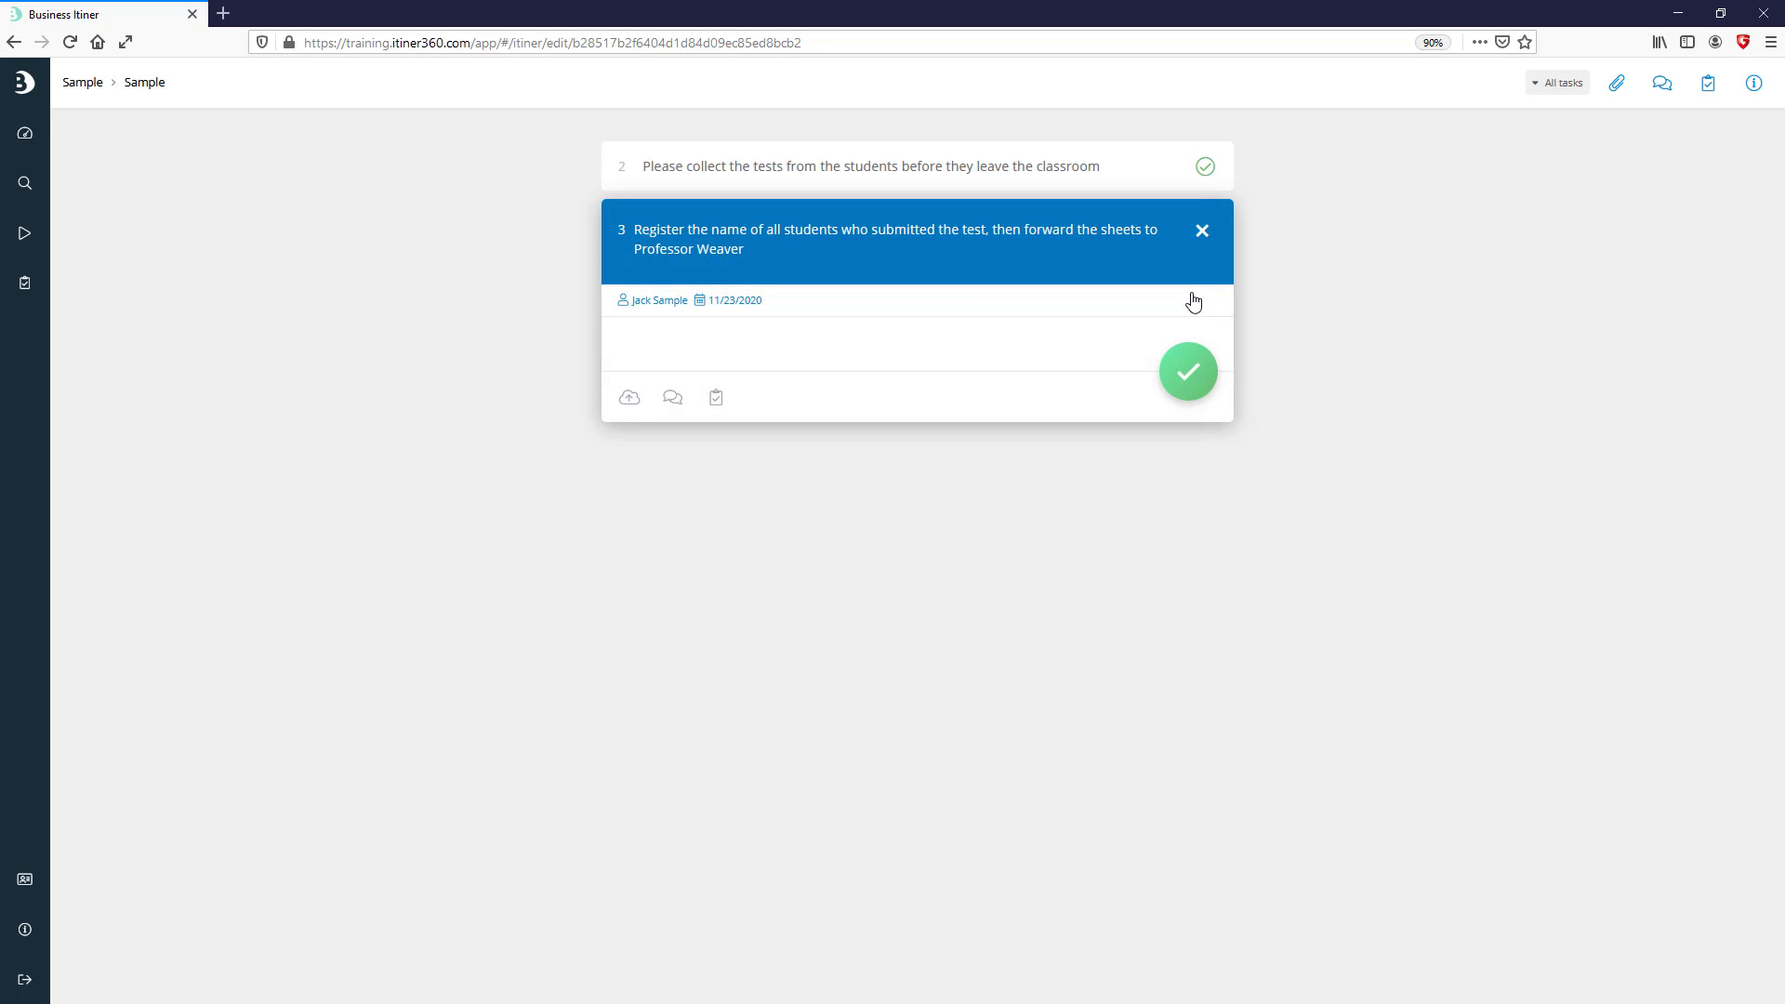
left_click(1191, 373)
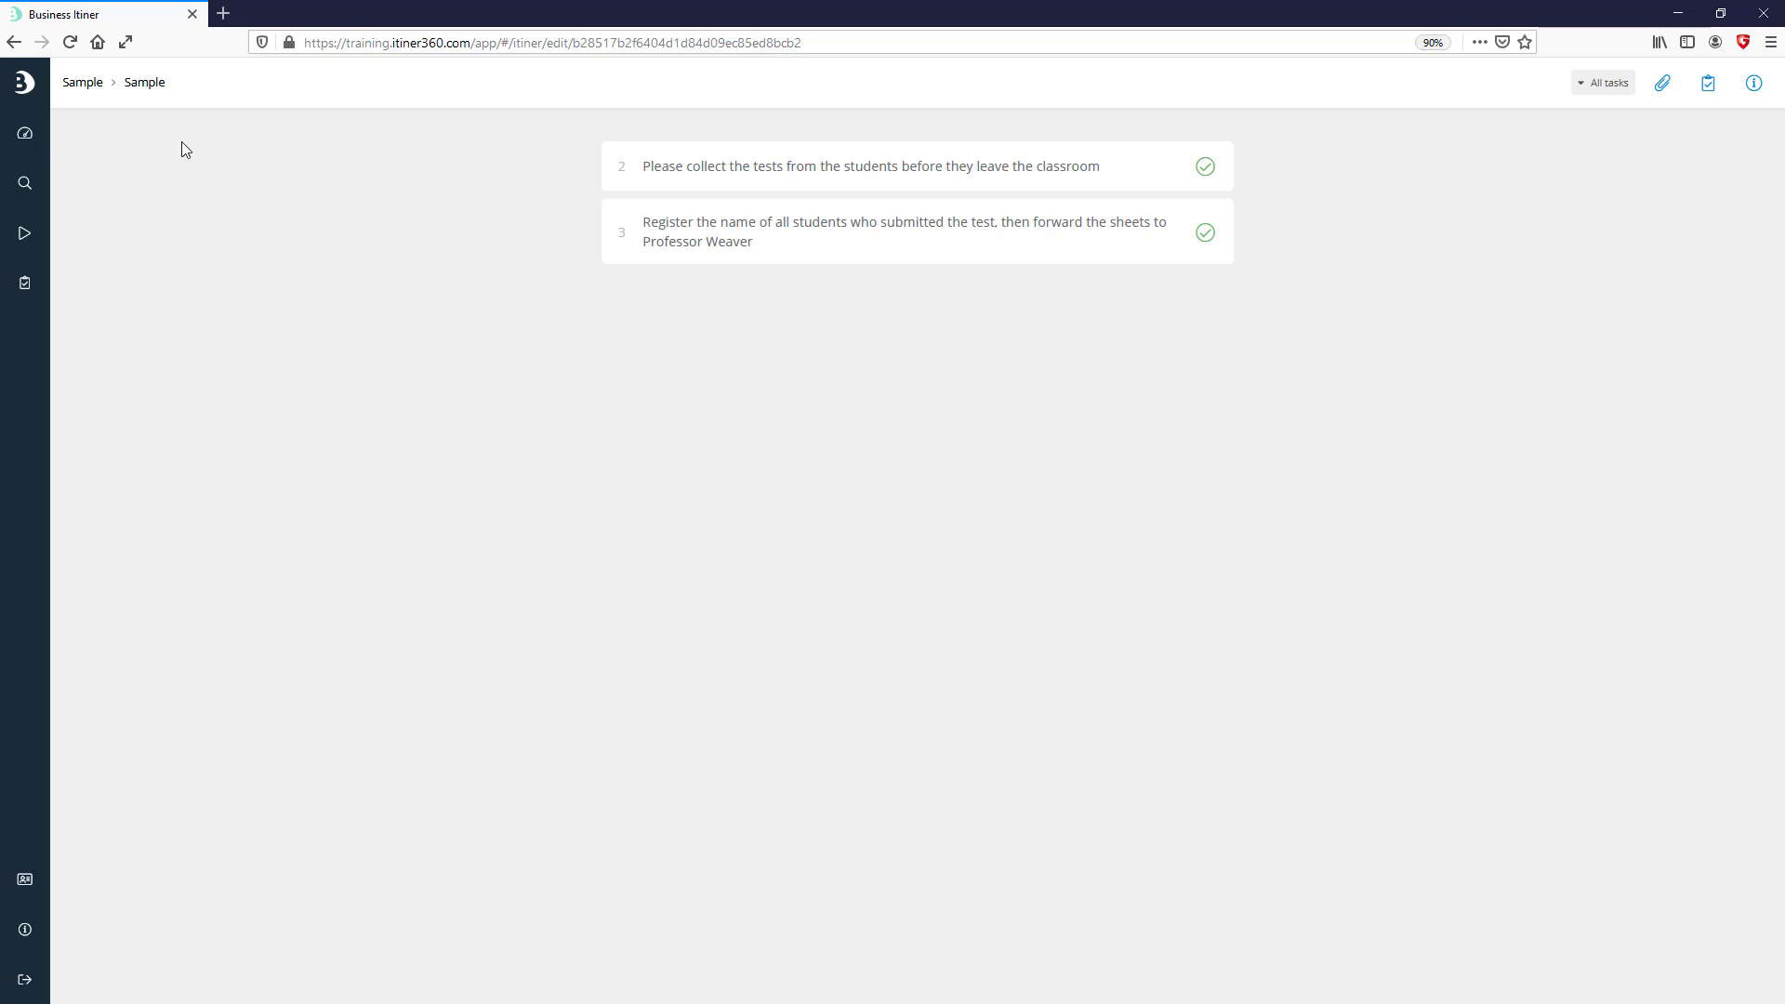
left_click(25, 133)
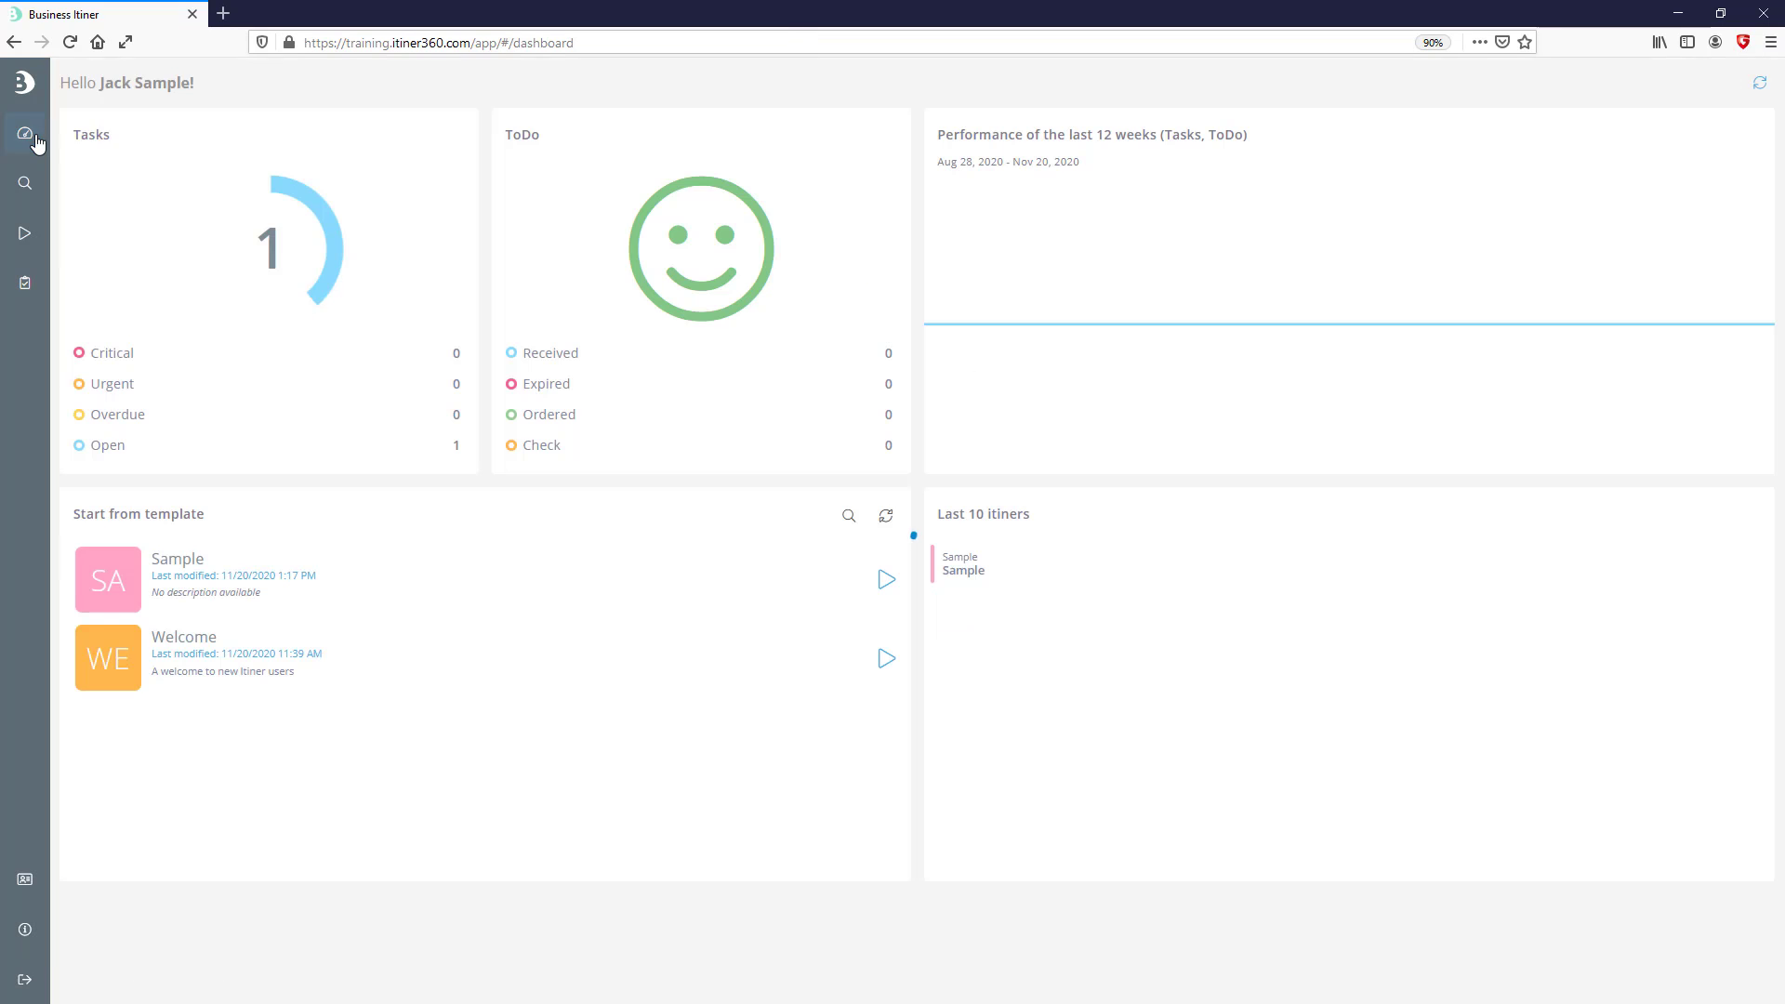